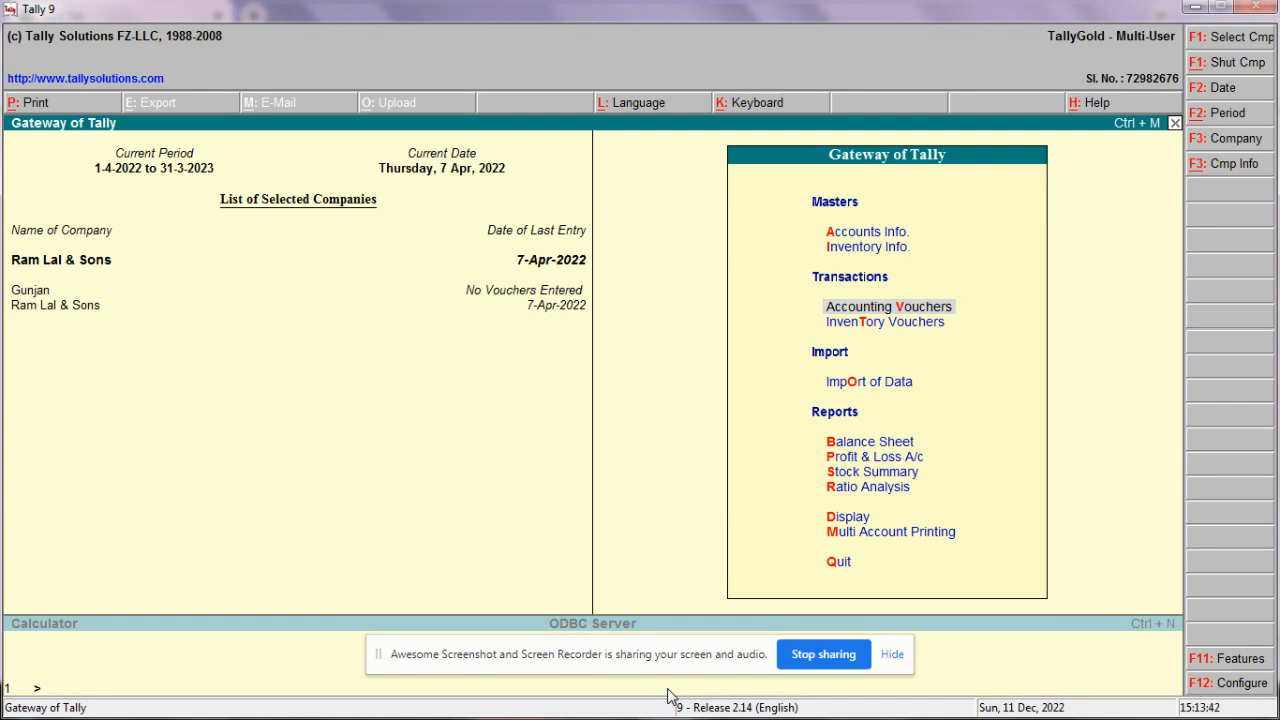
Step: Open accounting voucher entry and set the voucher date to 10-Apr-2022
{"action": "key", "text": "Return"}
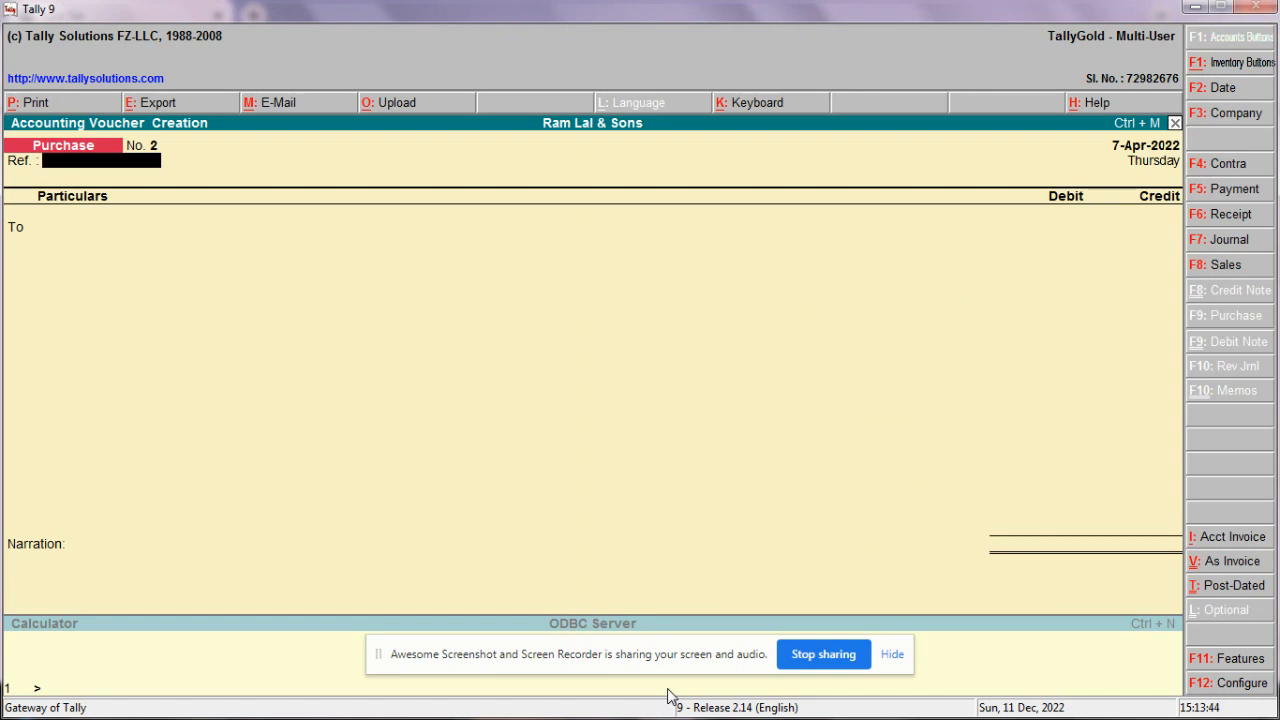
{"action": "left_click", "coordinate": [1237, 91]}
{"action": "type", "text": "19"}
{"action": "key", "text": "BackSpace"}
{"action": "type", "text": "0"}
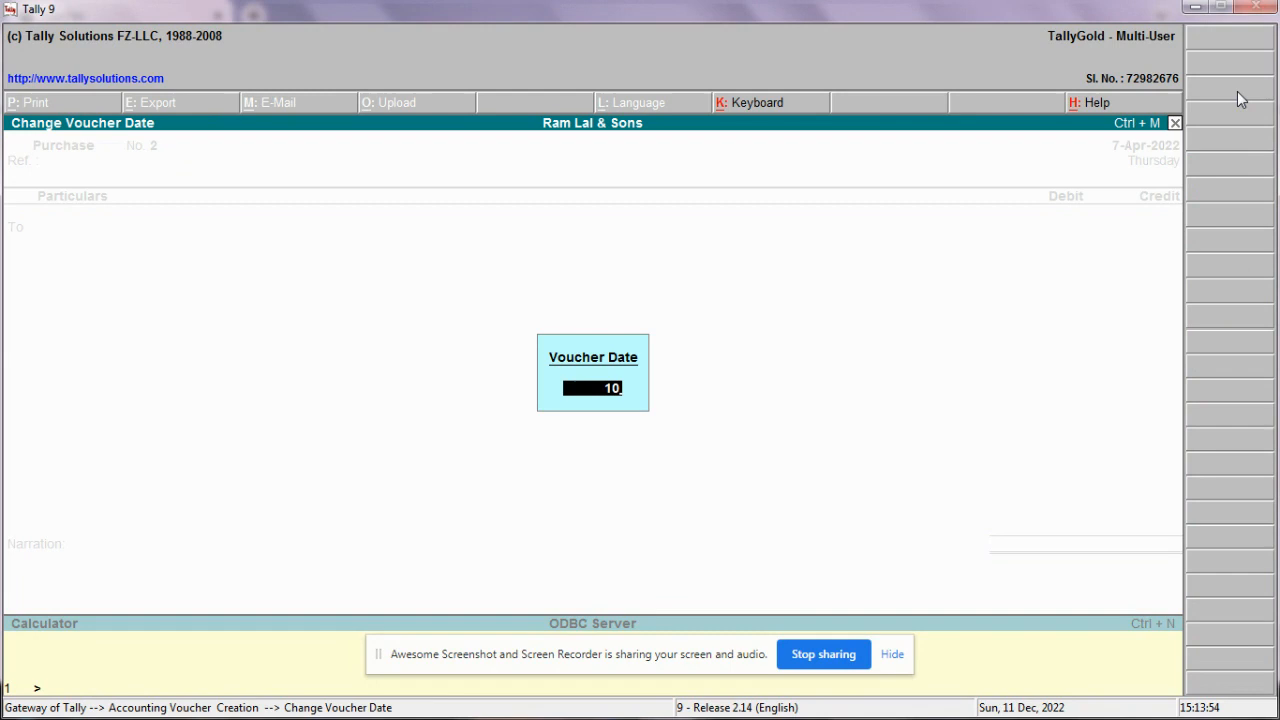
{"action": "key", "text": "Return"}
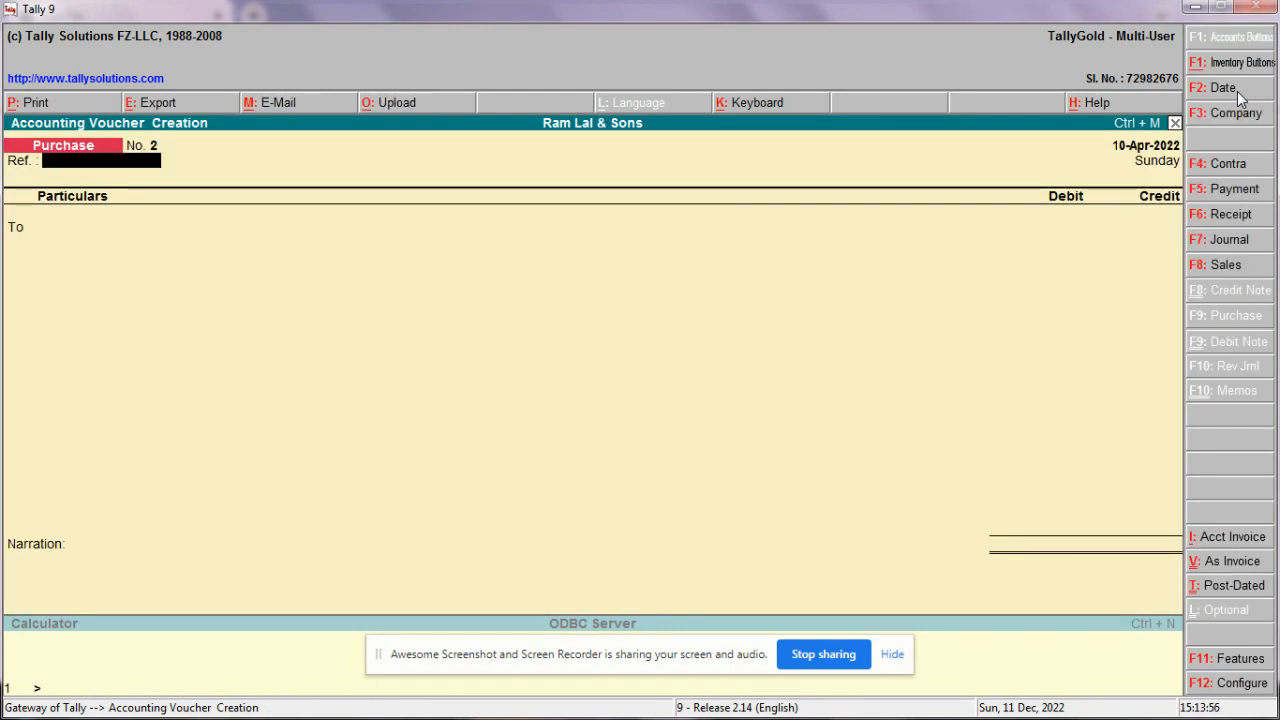
Step: Switch to a Sales voucher in plain voucher mode, then leave it unsaved
{"action": "left_click", "coordinate": [1222, 266]}
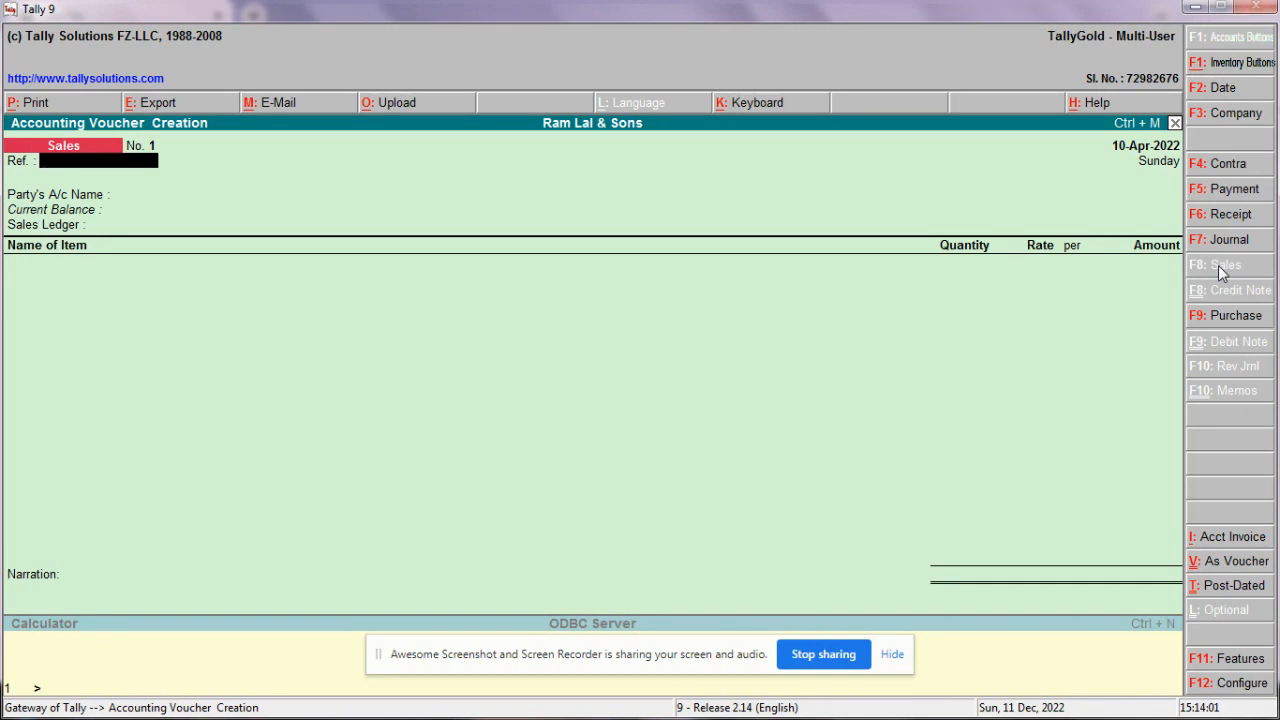
{"action": "left_click", "coordinate": [1218, 561]}
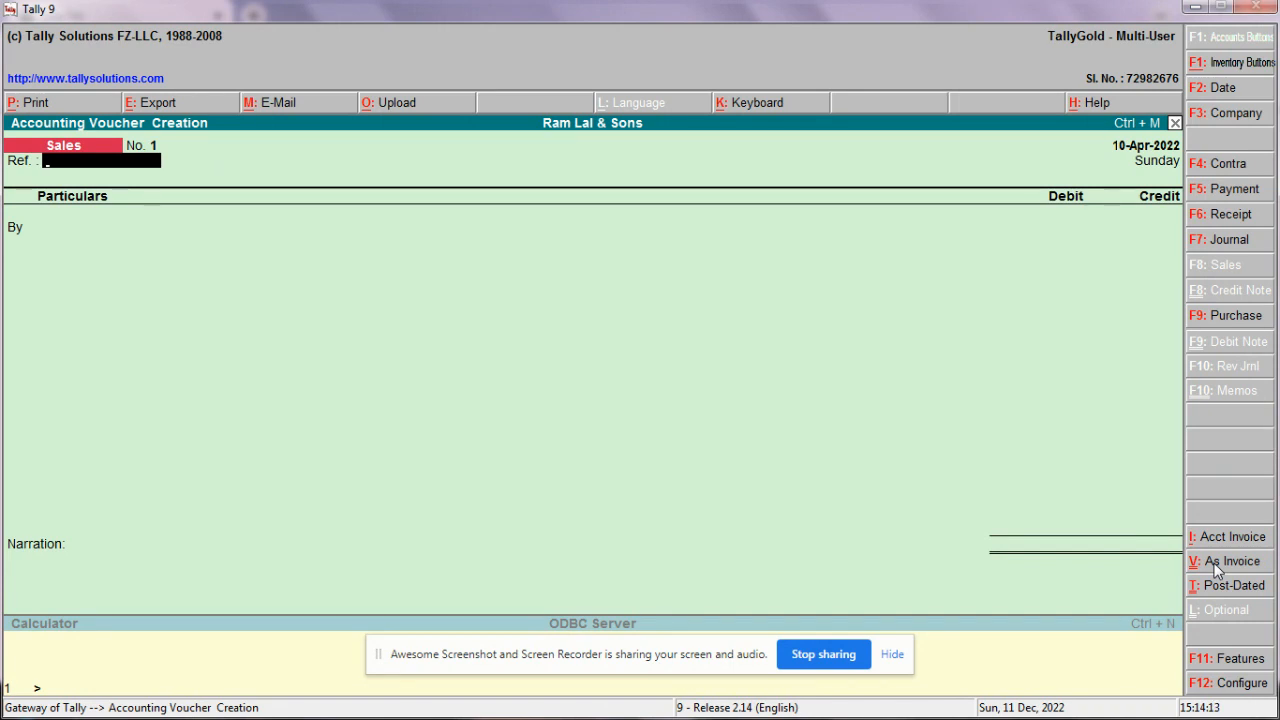
{"action": "key", "text": "Return"}
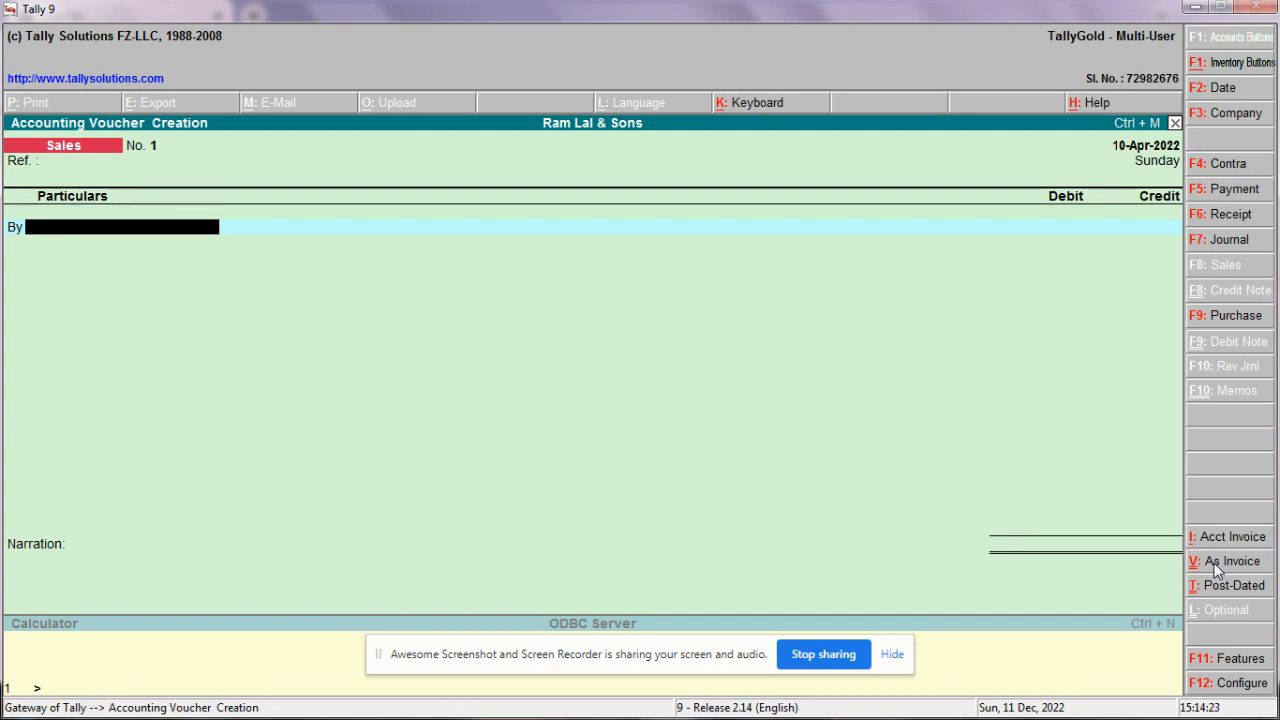
{"action": "key", "text": "Escape"}
Step: Quit the voucher and start a new ledger with the customer's name under Sundry Debtors
{"action": "key", "text": "y"}
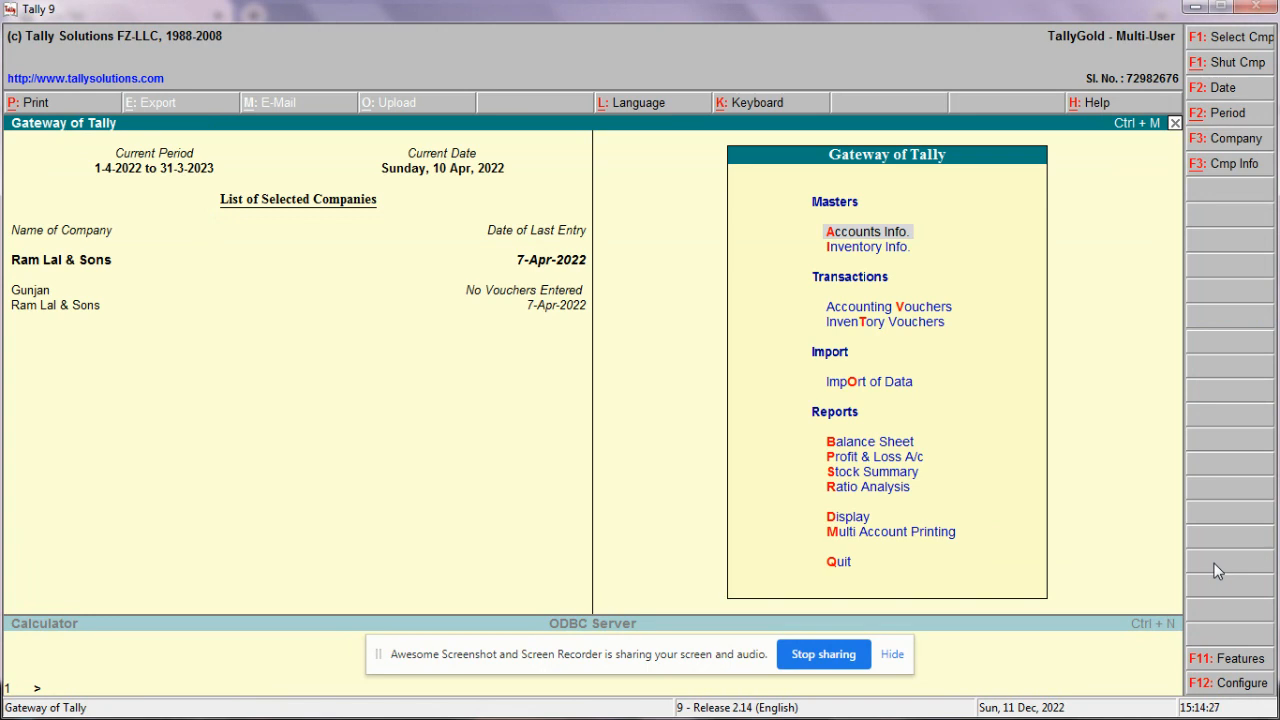
{"action": "key", "text": "Return"}
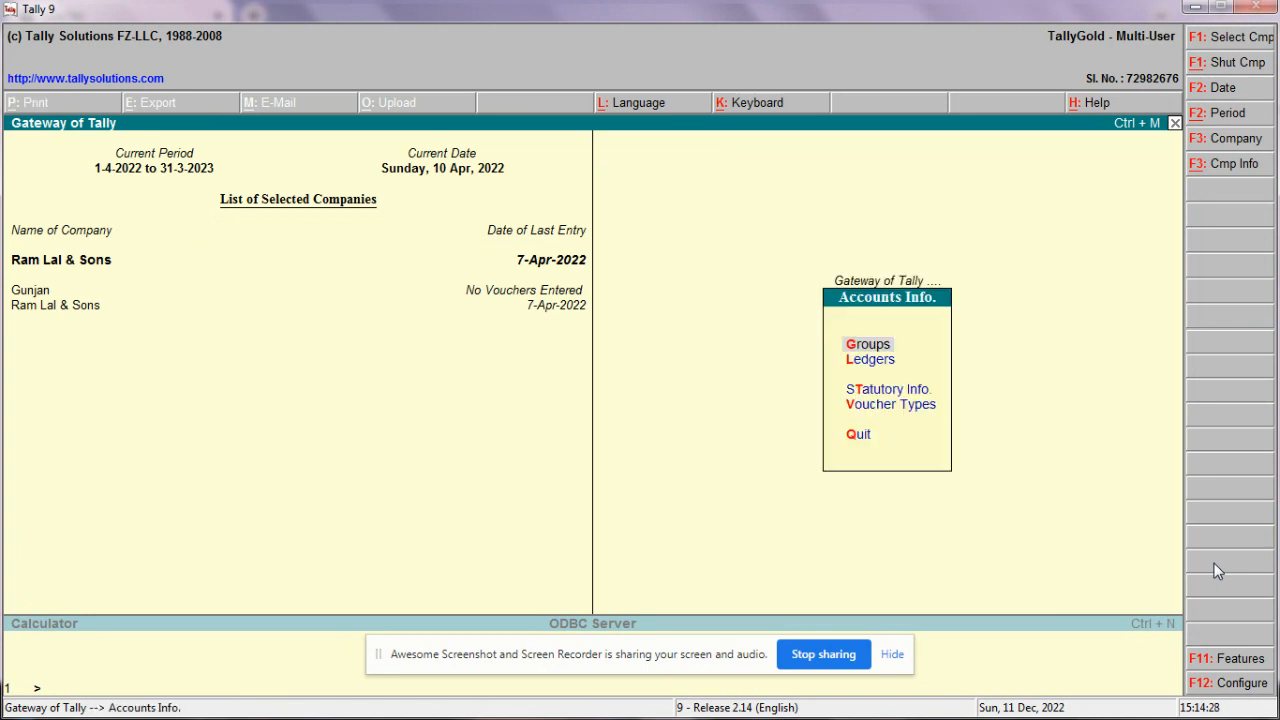
{"action": "key", "text": "l"}
{"action": "key", "text": "Return"}
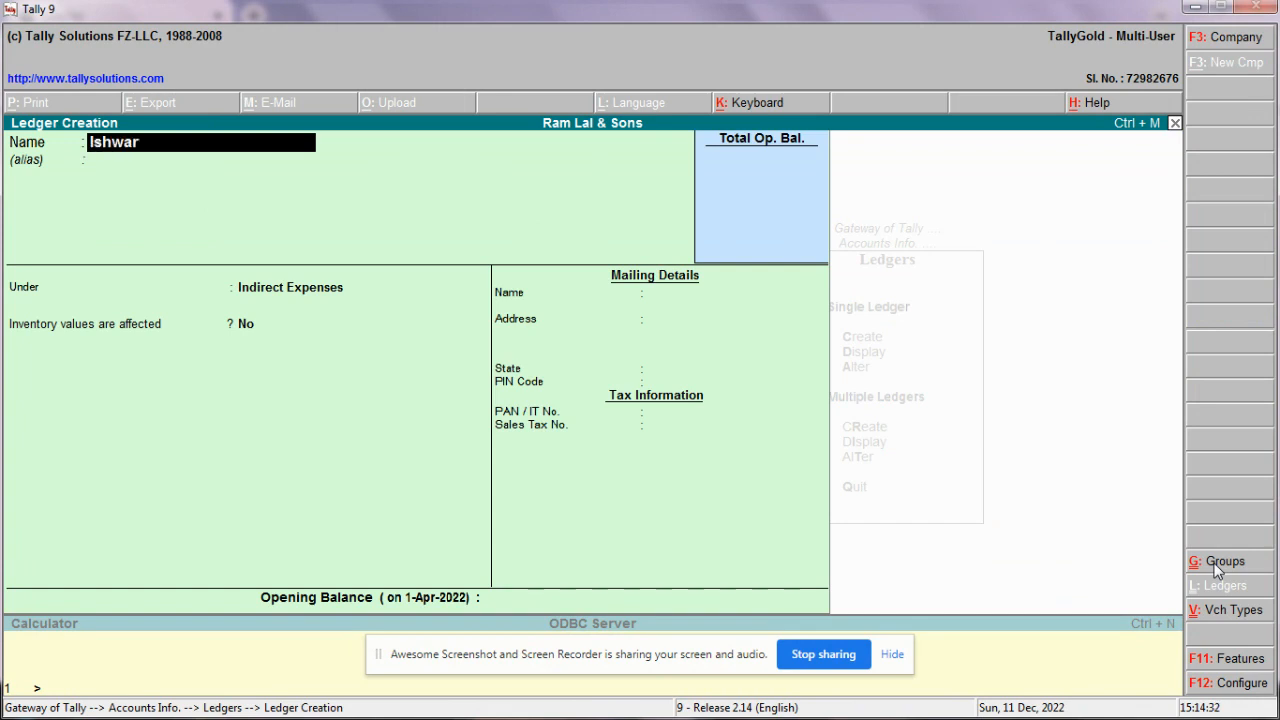
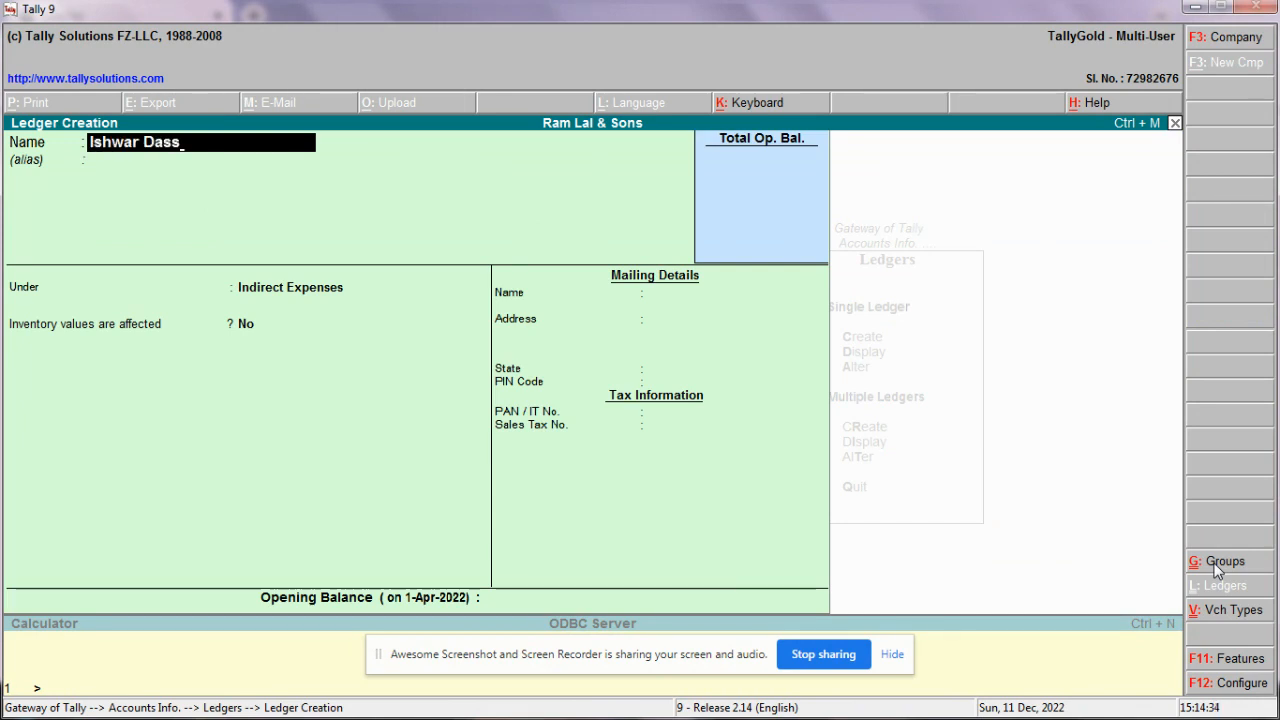
{"action": "key", "text": "Return"}
{"action": "key", "text": "Return"}
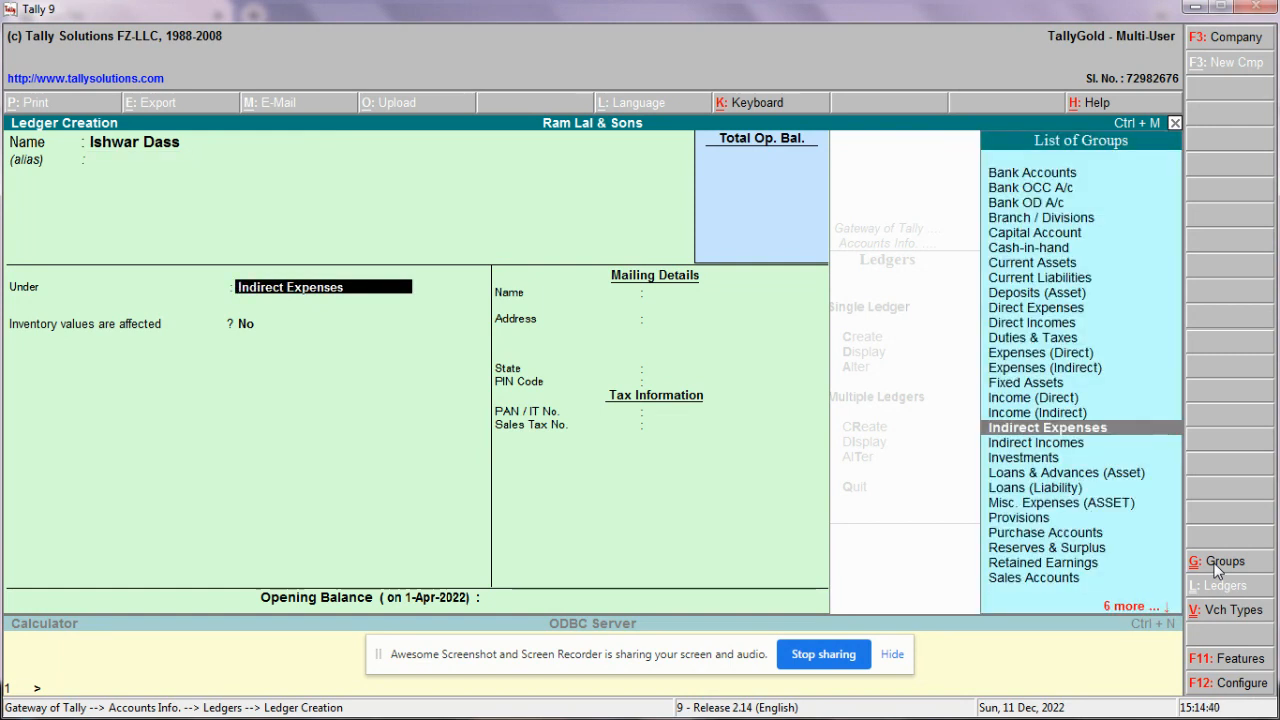
{"action": "type", "text": "S"}
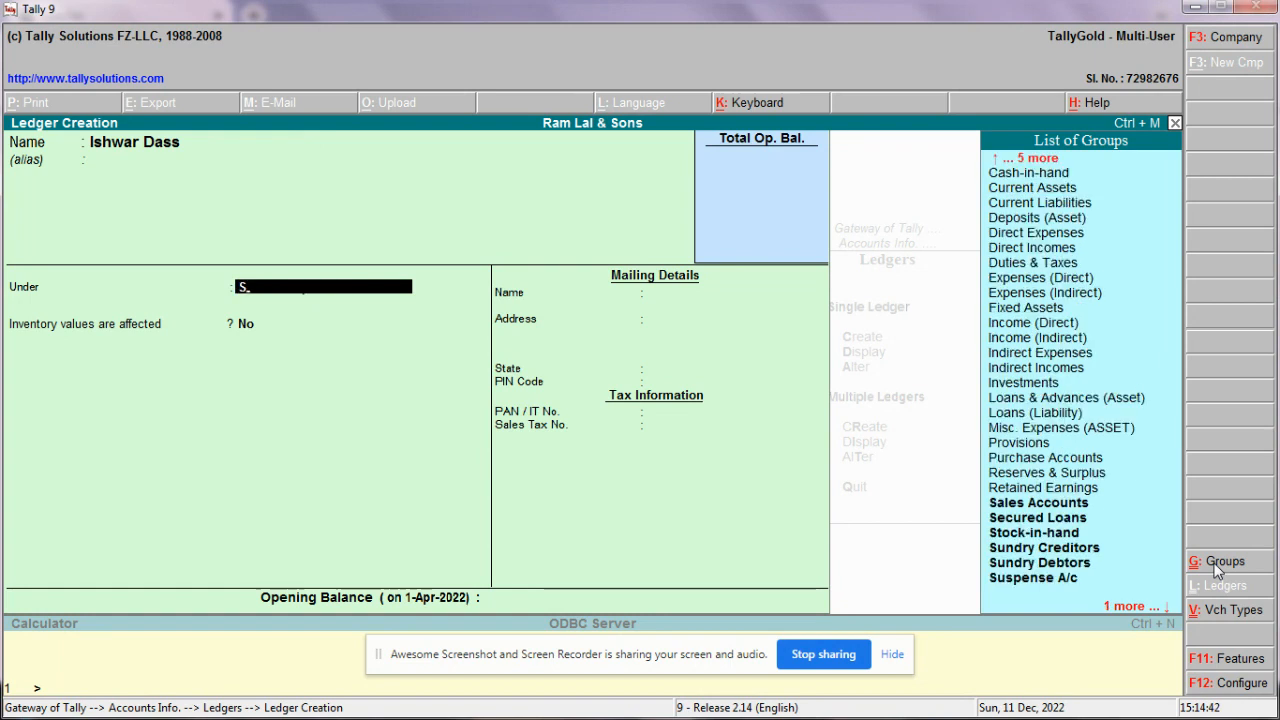
{"action": "type", "text": "un"}
{"action": "key", "text": "Down"}
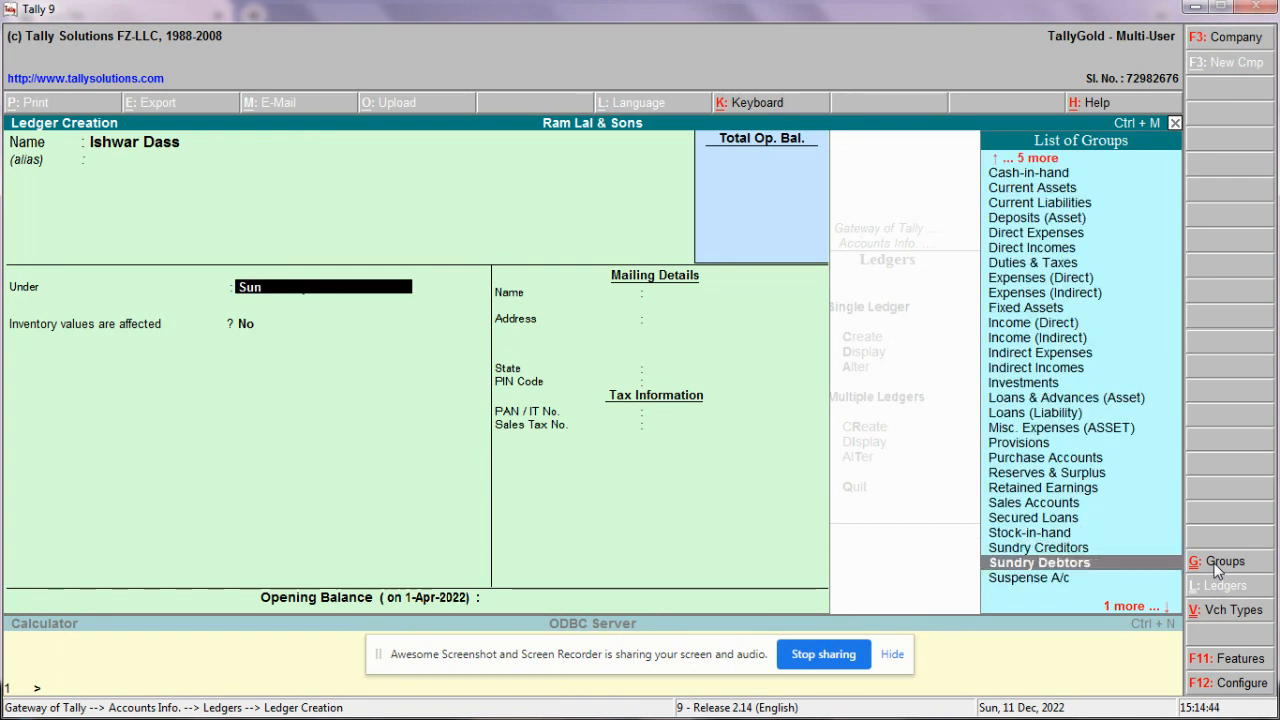
{"action": "key", "text": "Return"}
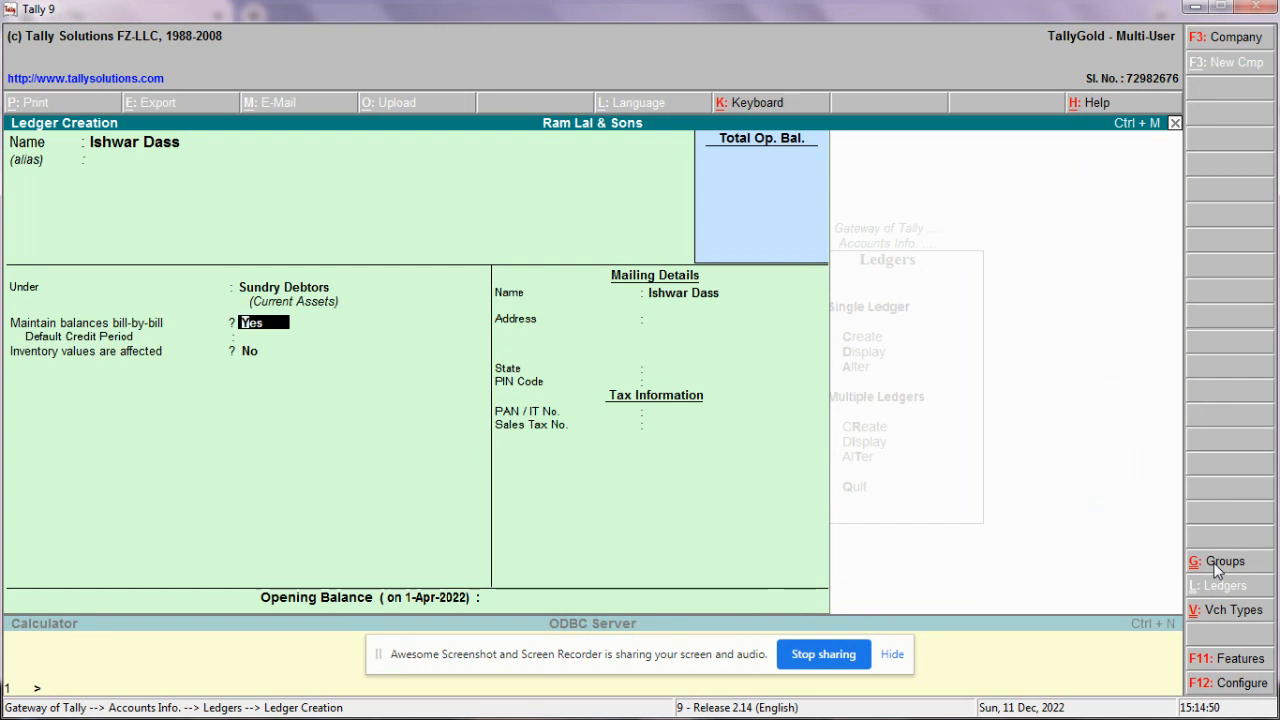
Step: Keep bill-by-bill balances, set 30 Days credit and state Not Applicable, and save the ledger
{"action": "key", "text": "Return"}
{"action": "type", "text": "30 Days"}
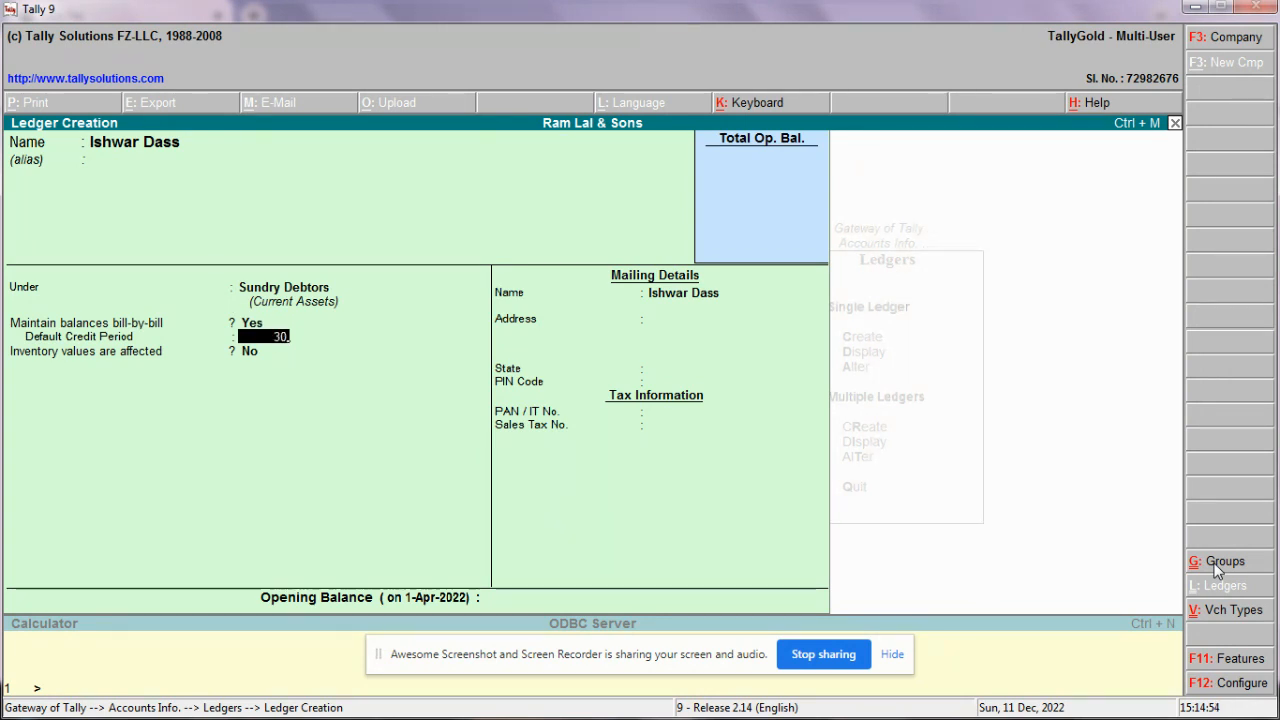
{"action": "key", "text": "Return"}
{"action": "key", "text": "Return"}
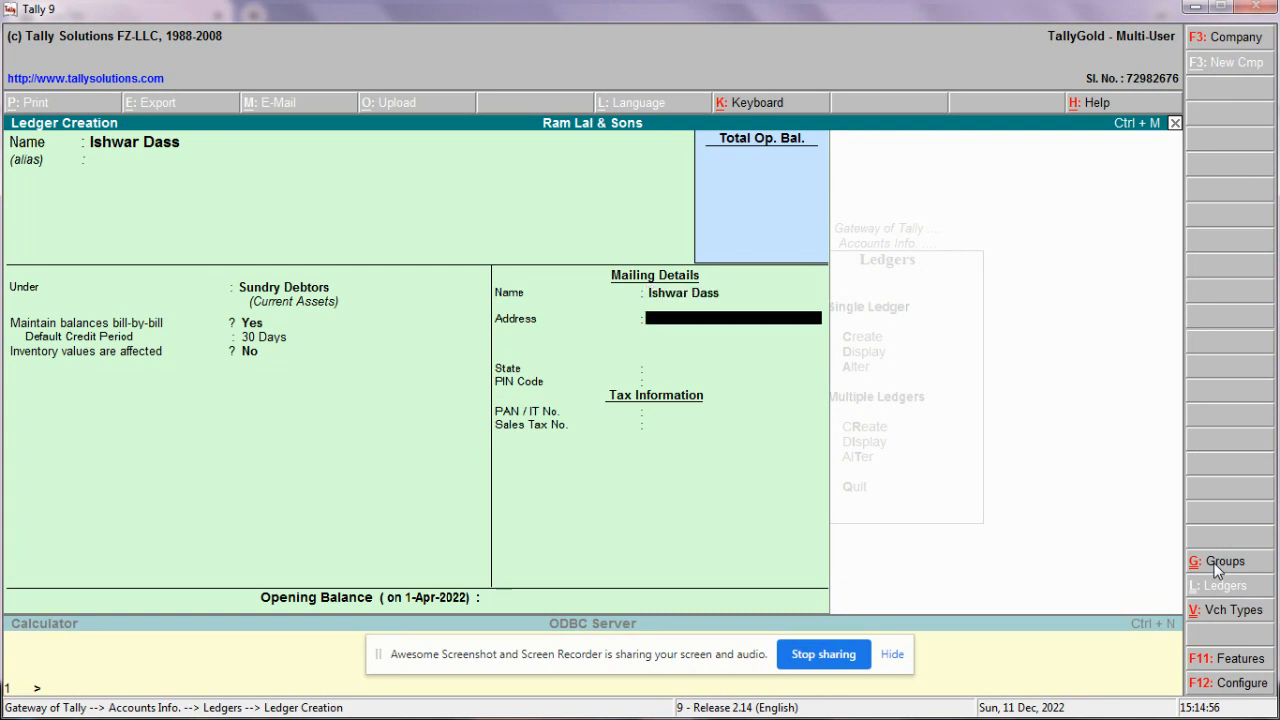
{"action": "key", "text": "Return"}
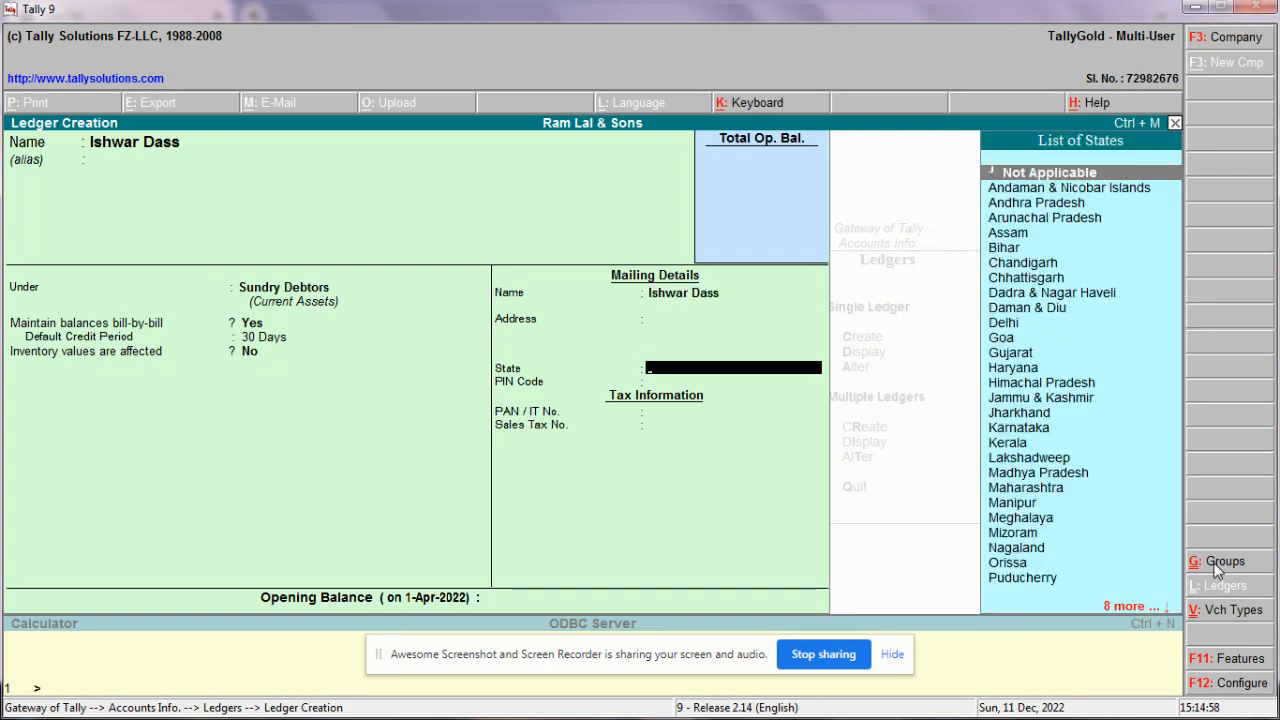
{"action": "key", "text": "Return"}
{"action": "key", "text": "Return"}
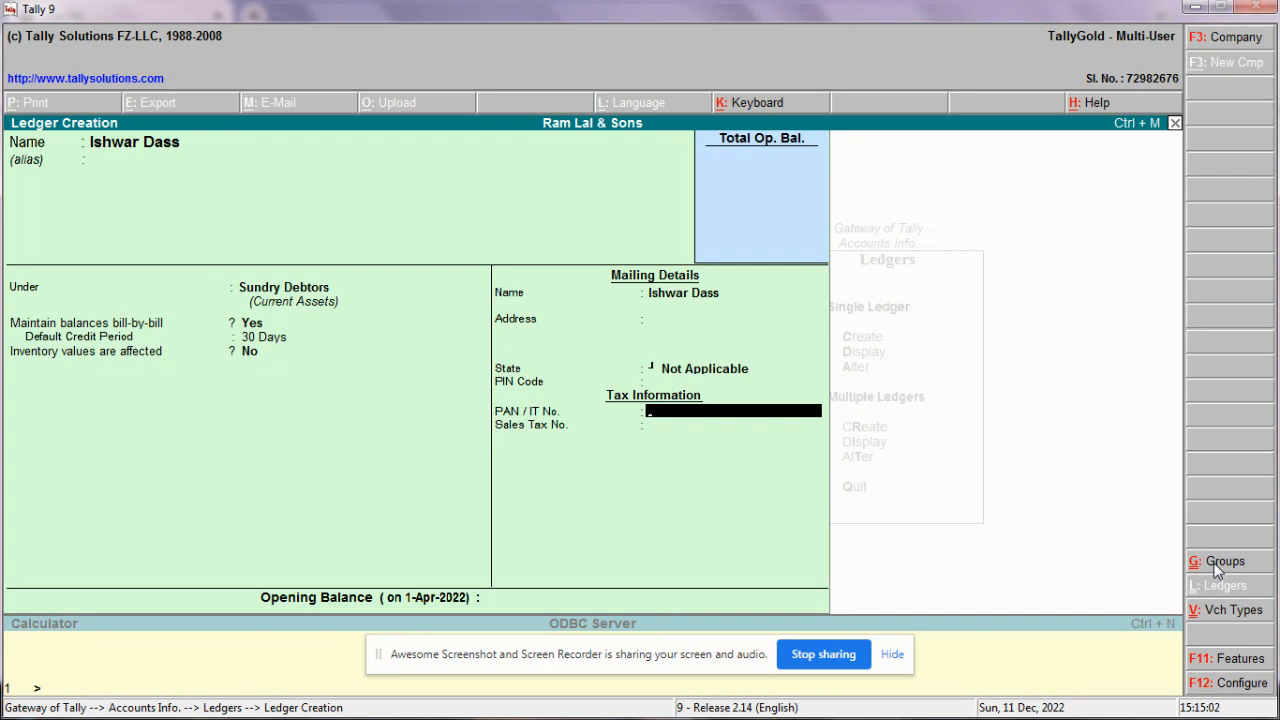
{"action": "key", "text": "Return"}
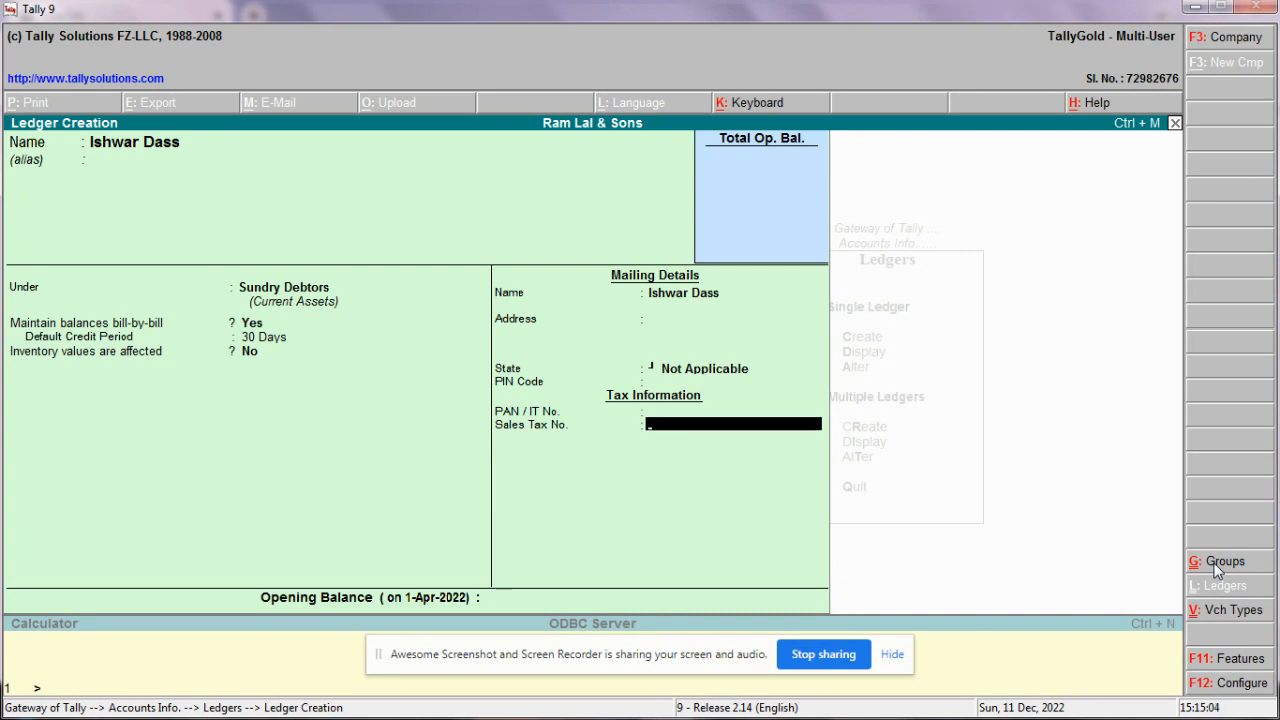
{"action": "key", "text": "Return"}
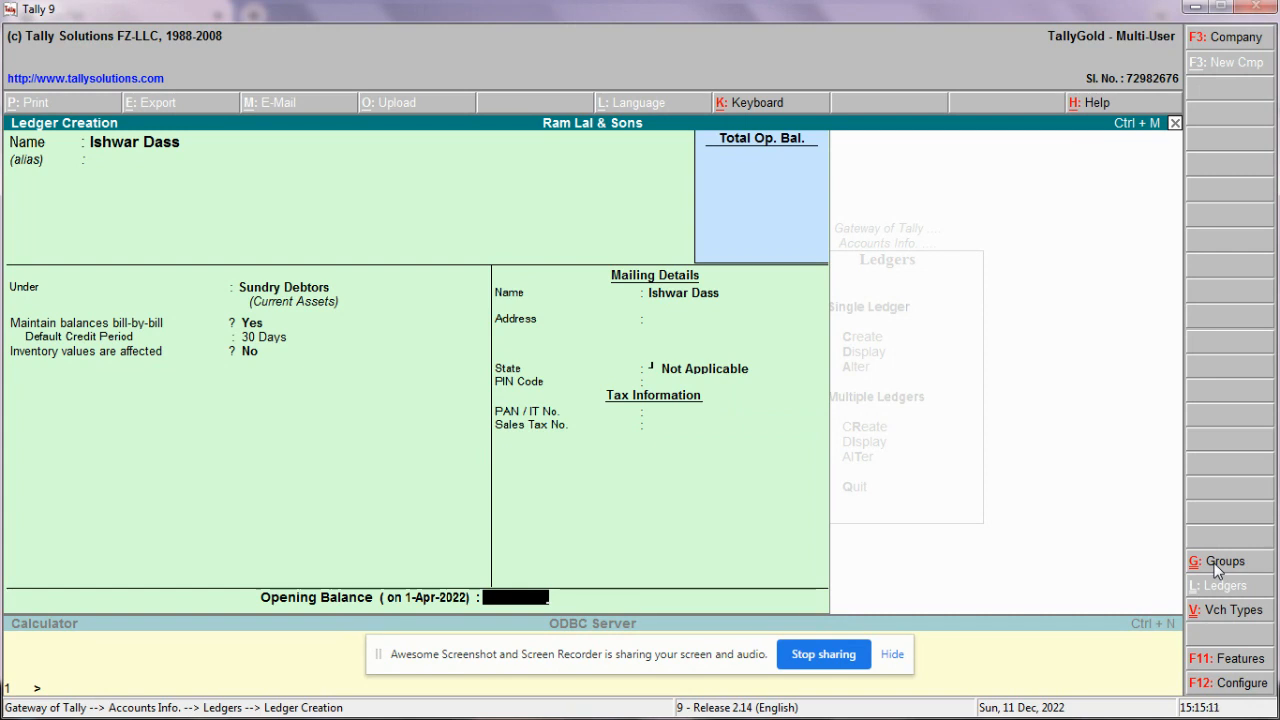
{"action": "key", "text": "Return"}
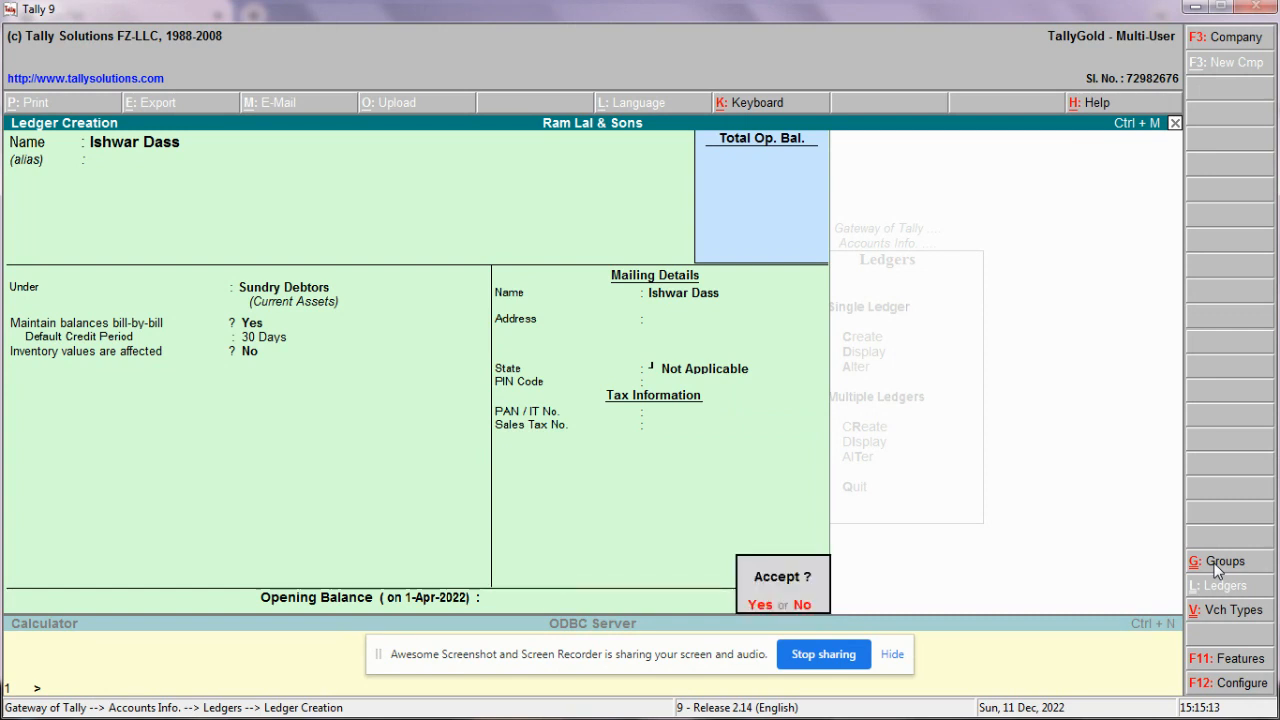
{"action": "key", "text": "Return"}
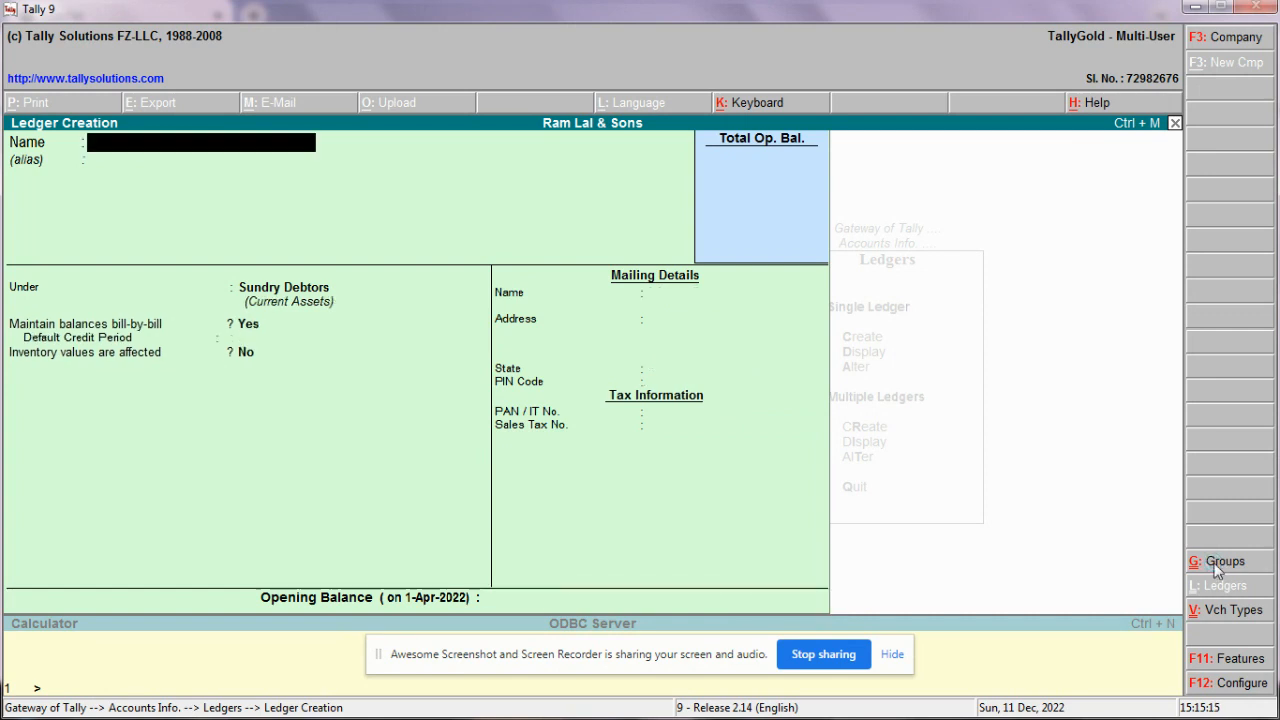
Step: Save ledger 'Sales 5%' under Sales Accounts with inventory values affected Yes, returning to Gateway
{"action": "type", "text": "Sales"}
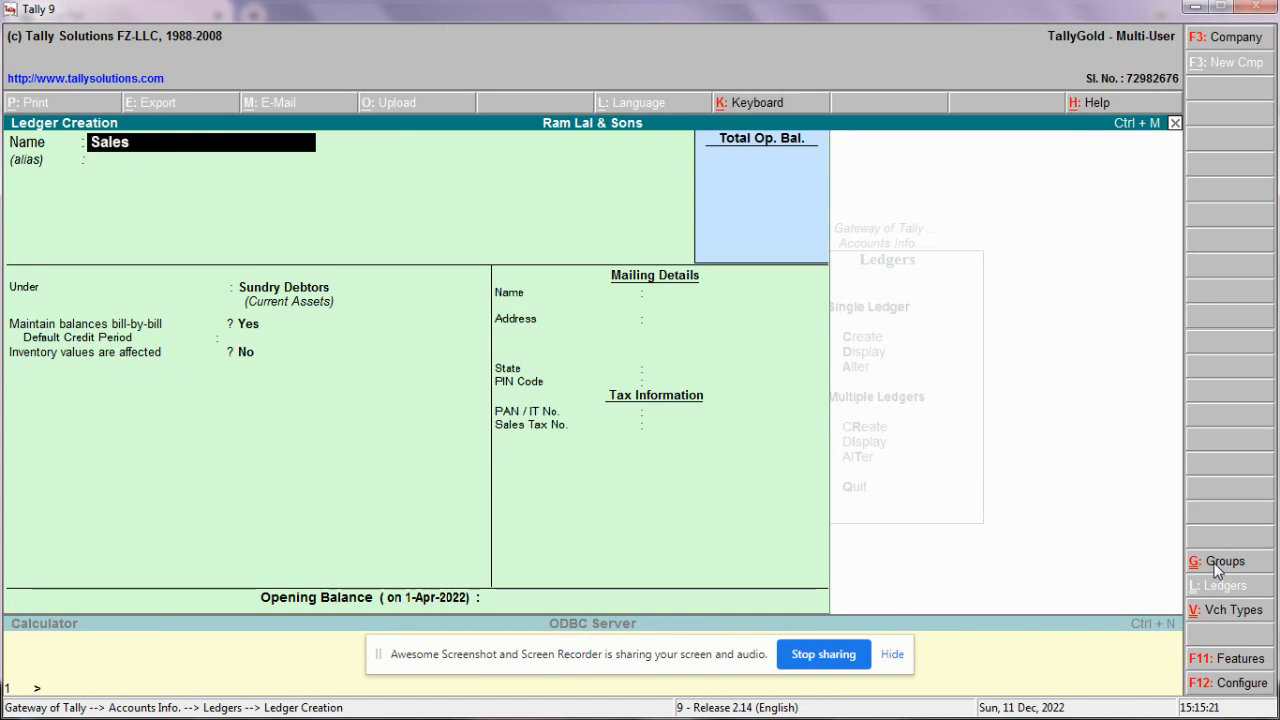
{"action": "type", "text": " 5%"}
{"action": "key", "text": "Return"}
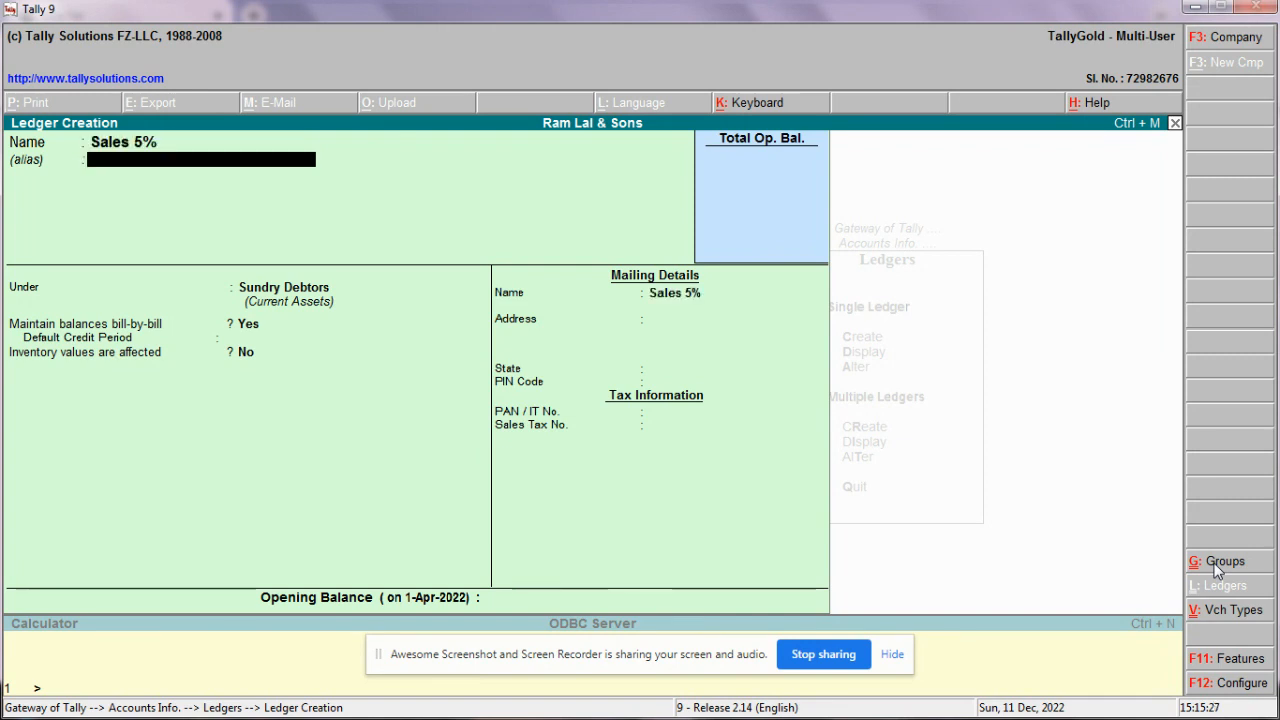
{"action": "key", "text": "Return"}
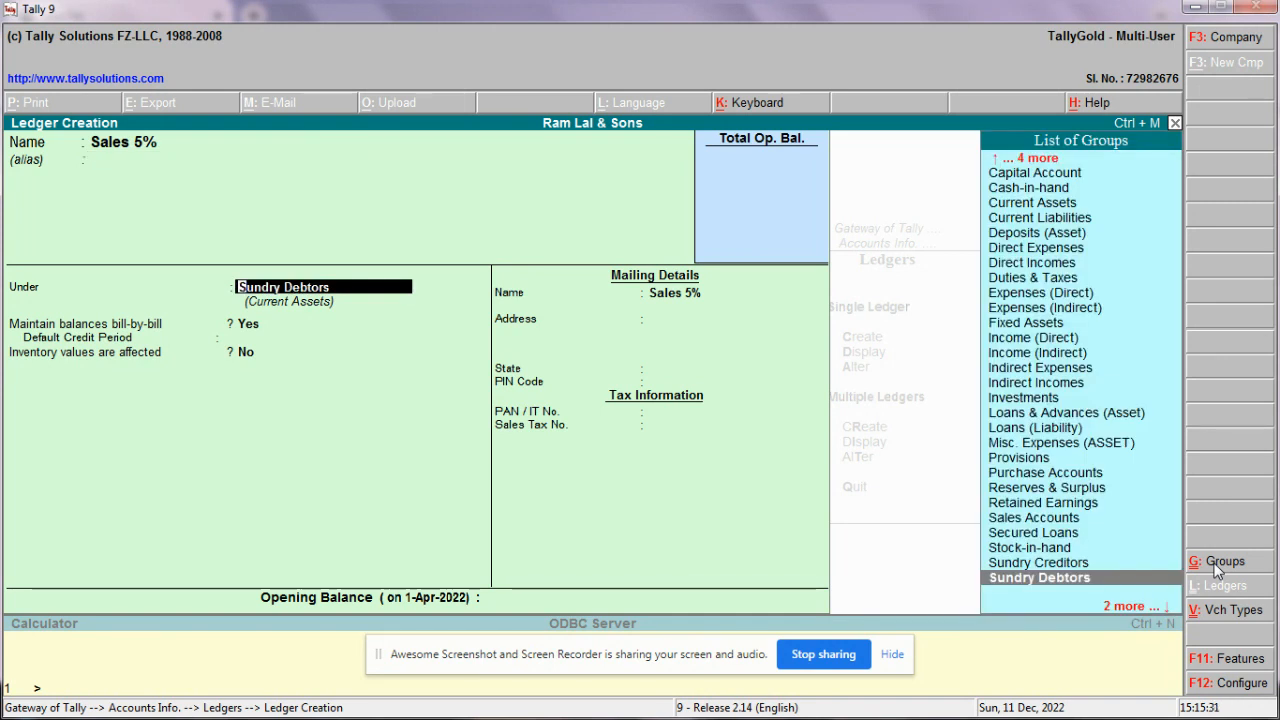
{"action": "type", "text": "Sa"}
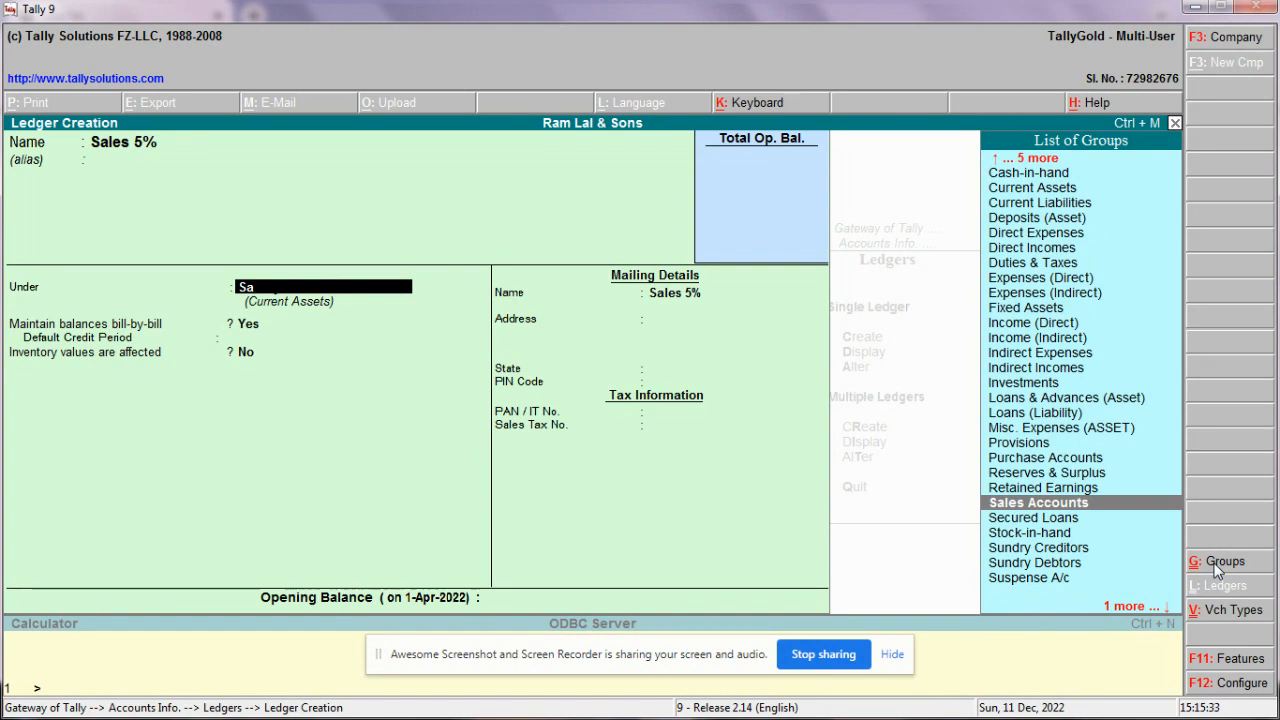
{"action": "key", "text": "Return"}
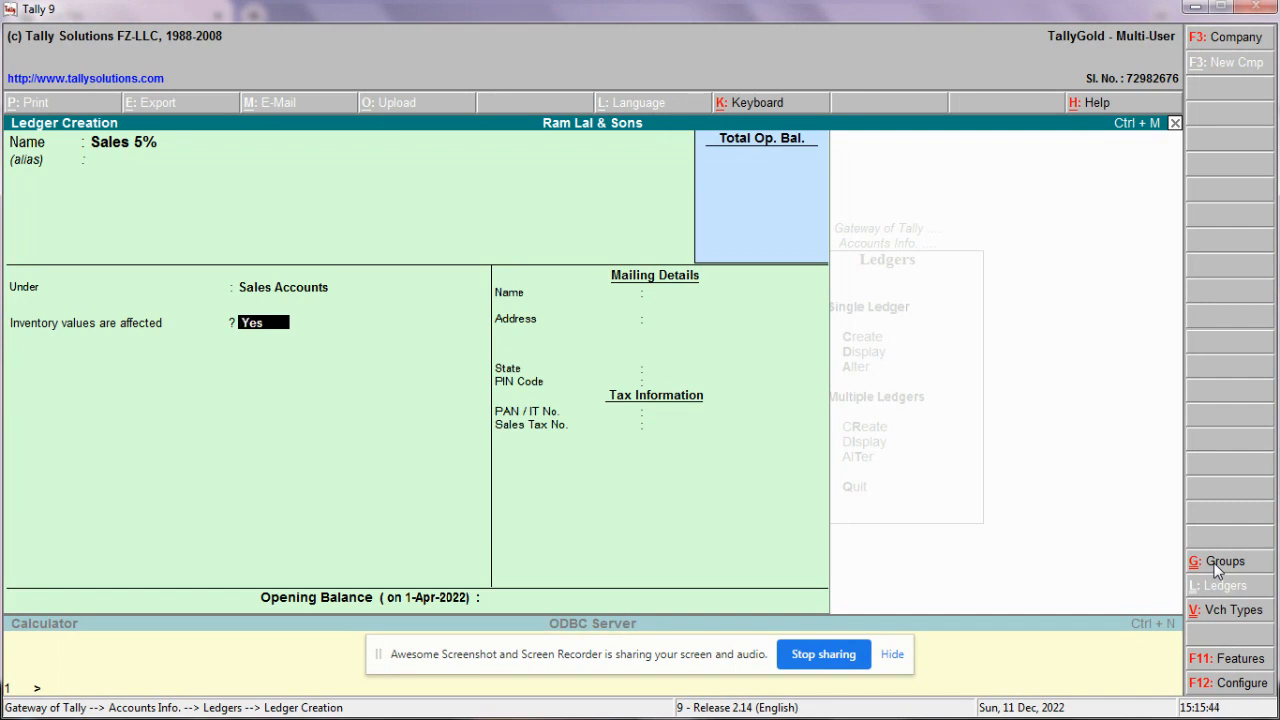
{"action": "key", "text": "Return"}
{"action": "key", "text": "Return"}
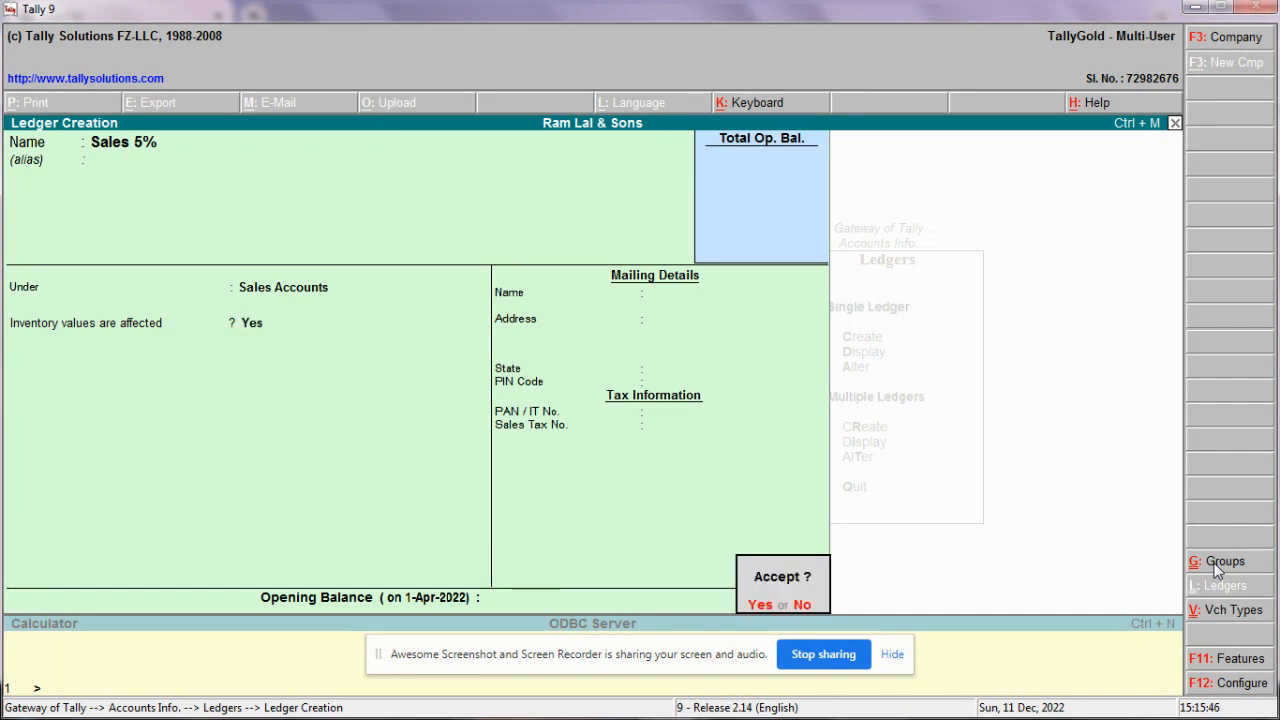
{"action": "key", "text": "Return"}
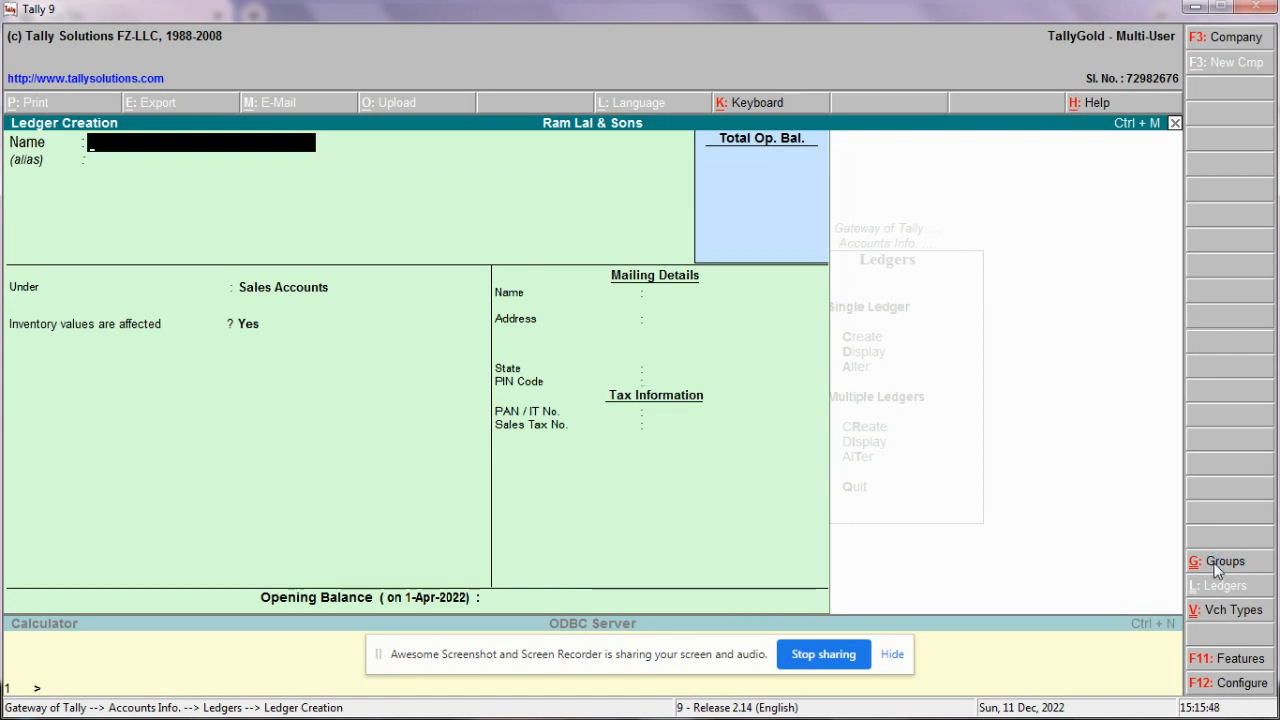
{"action": "key", "text": "Escape"}
{"action": "key", "text": "Escape"}
{"action": "key", "text": "Escape"}
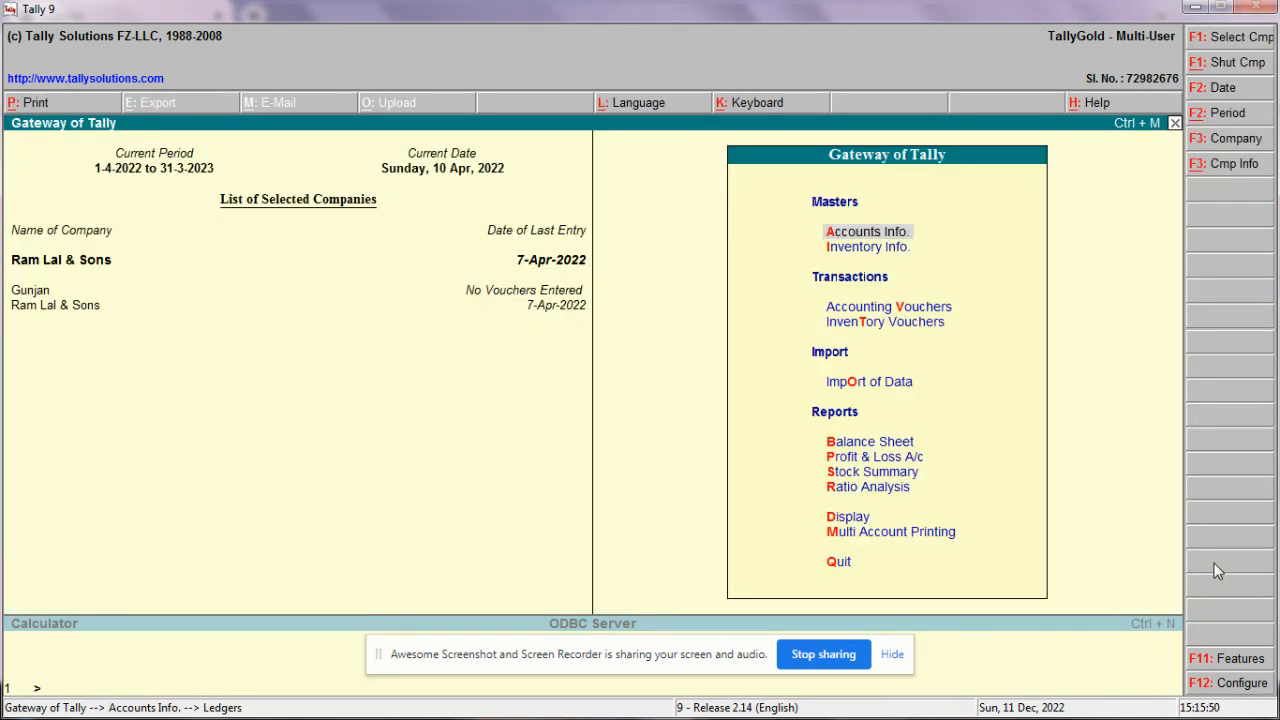
Step: Open a new Sales voucher and debit the customer's ledger with 2,100
{"action": "key", "text": "Down"}
{"action": "key", "text": "Down"}
{"action": "key", "text": "Return"}
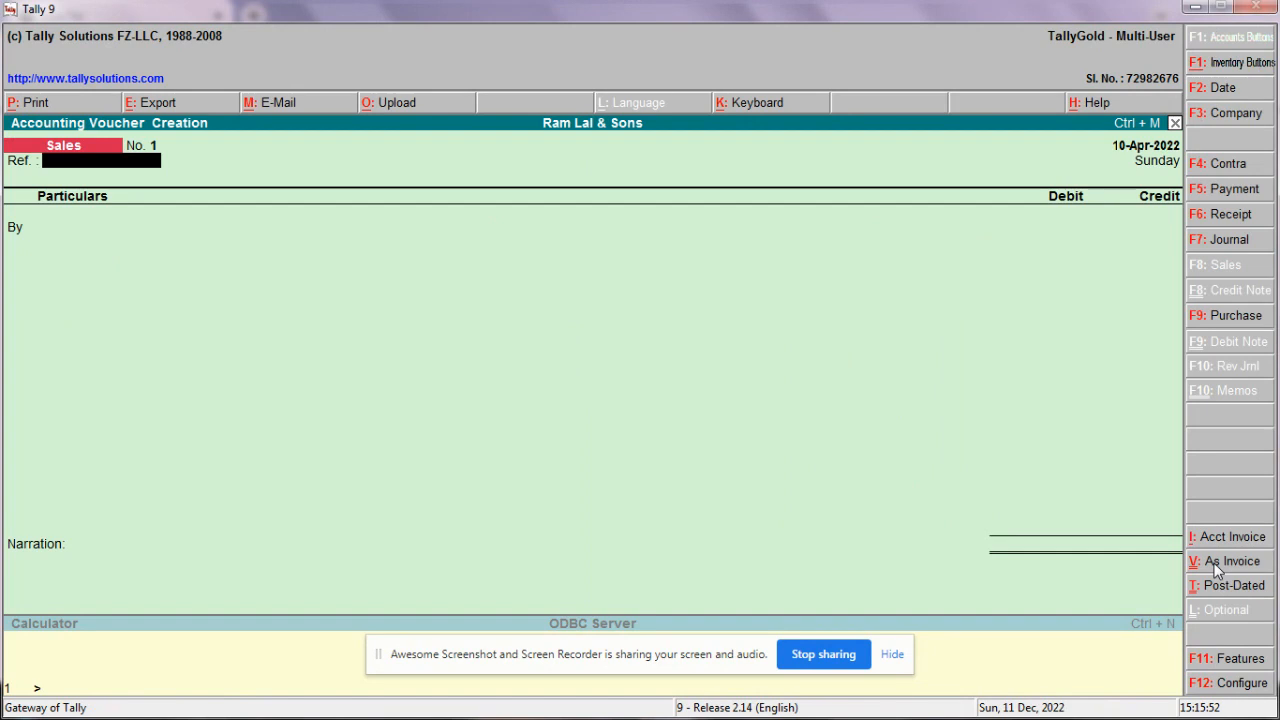
{"action": "key", "text": "Return"}
{"action": "type", "text": "Is"}
{"action": "key", "text": "Return"}
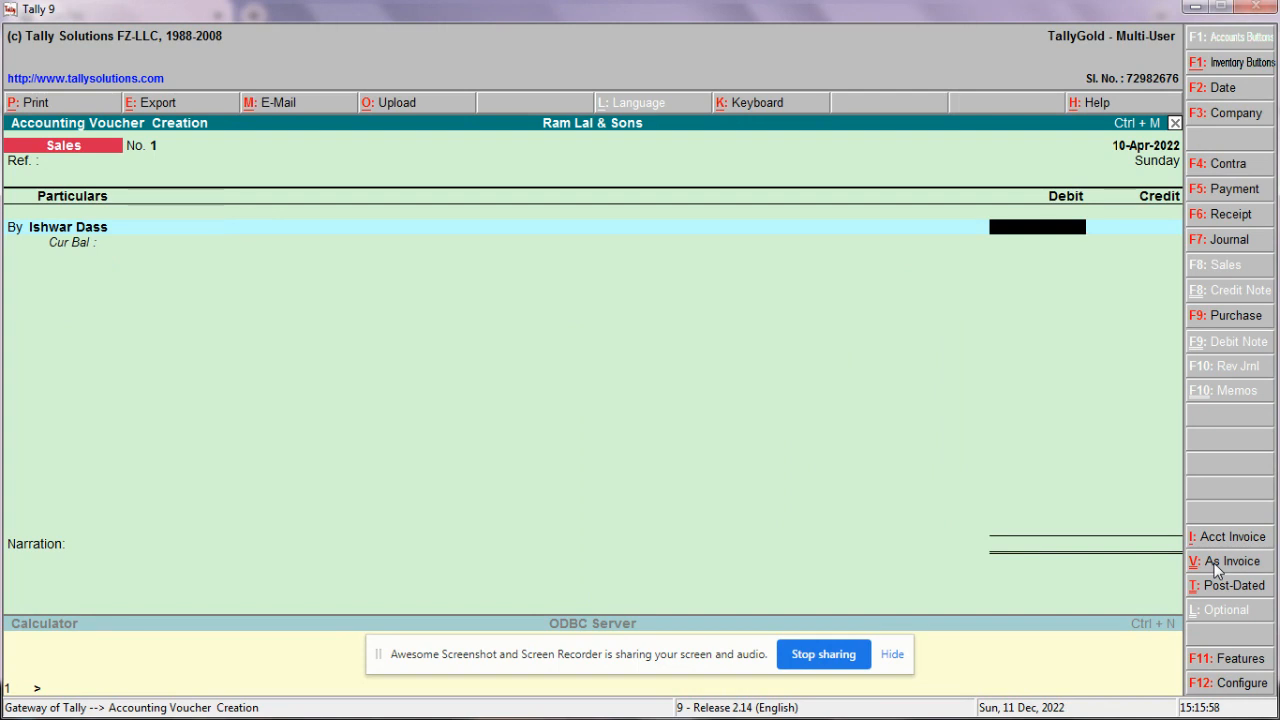
{"action": "type", "text": "2100"}
{"action": "key", "text": "Return"}
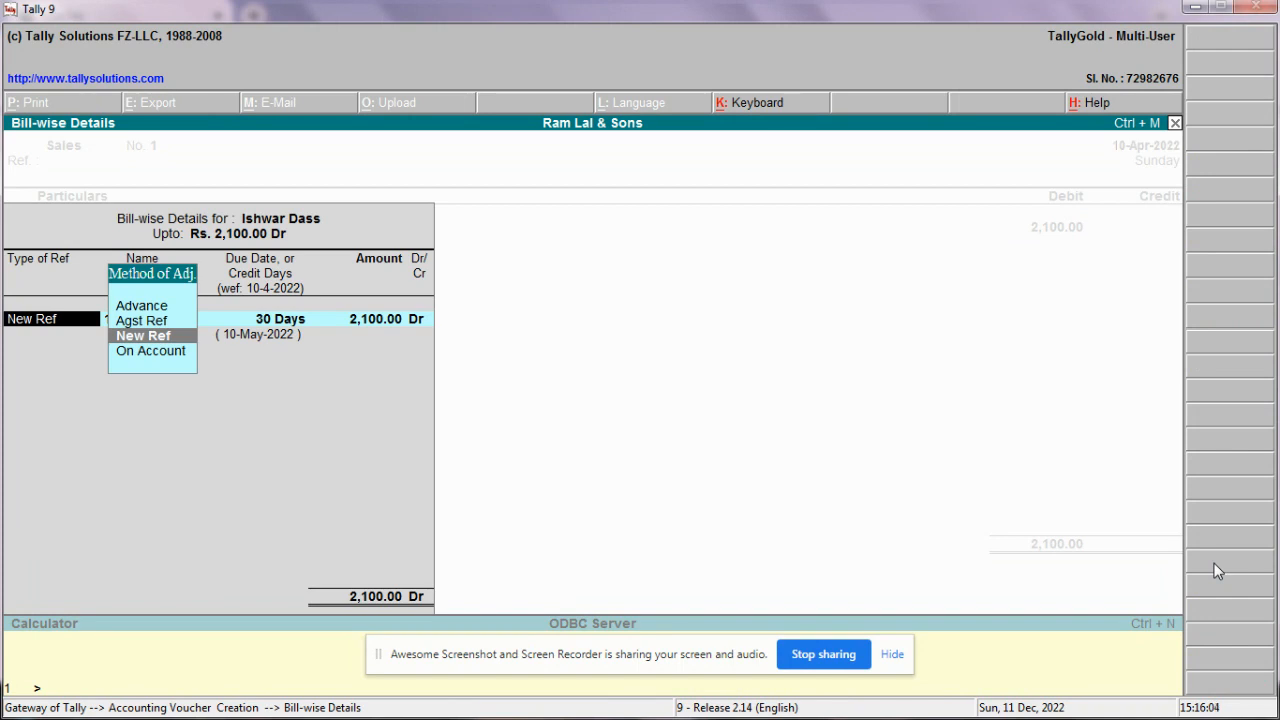
Step: Accept bill-wise details: New Ref, bill name 1, 30 Days, 2,100 Dr
{"action": "key", "text": "Return"}
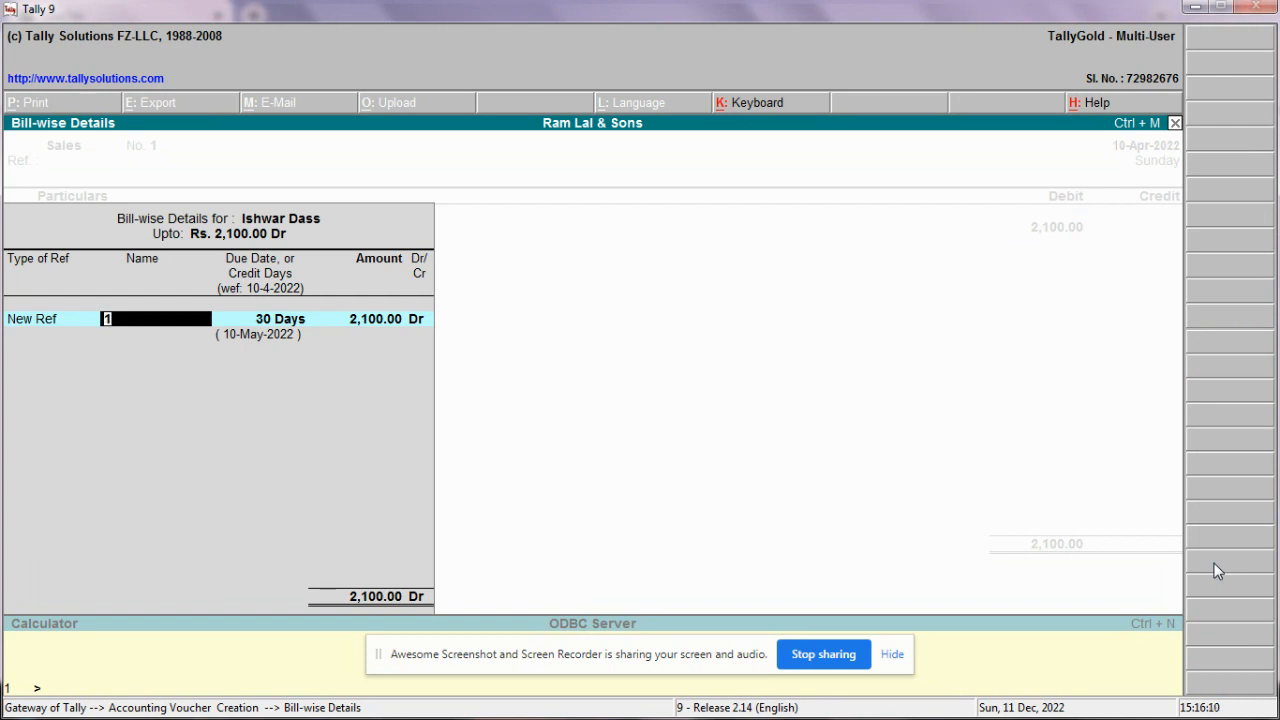
{"action": "key", "text": "Return"}
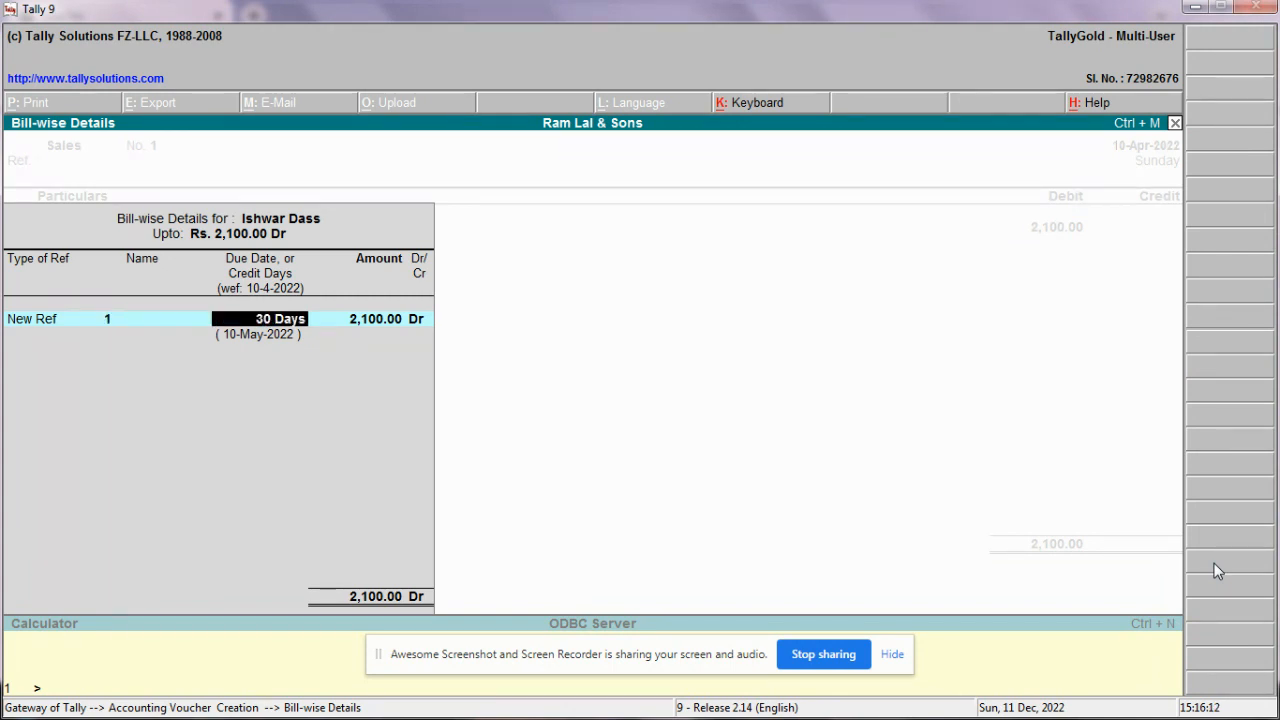
{"action": "key", "text": "Return"}
{"action": "key", "text": "Return"}
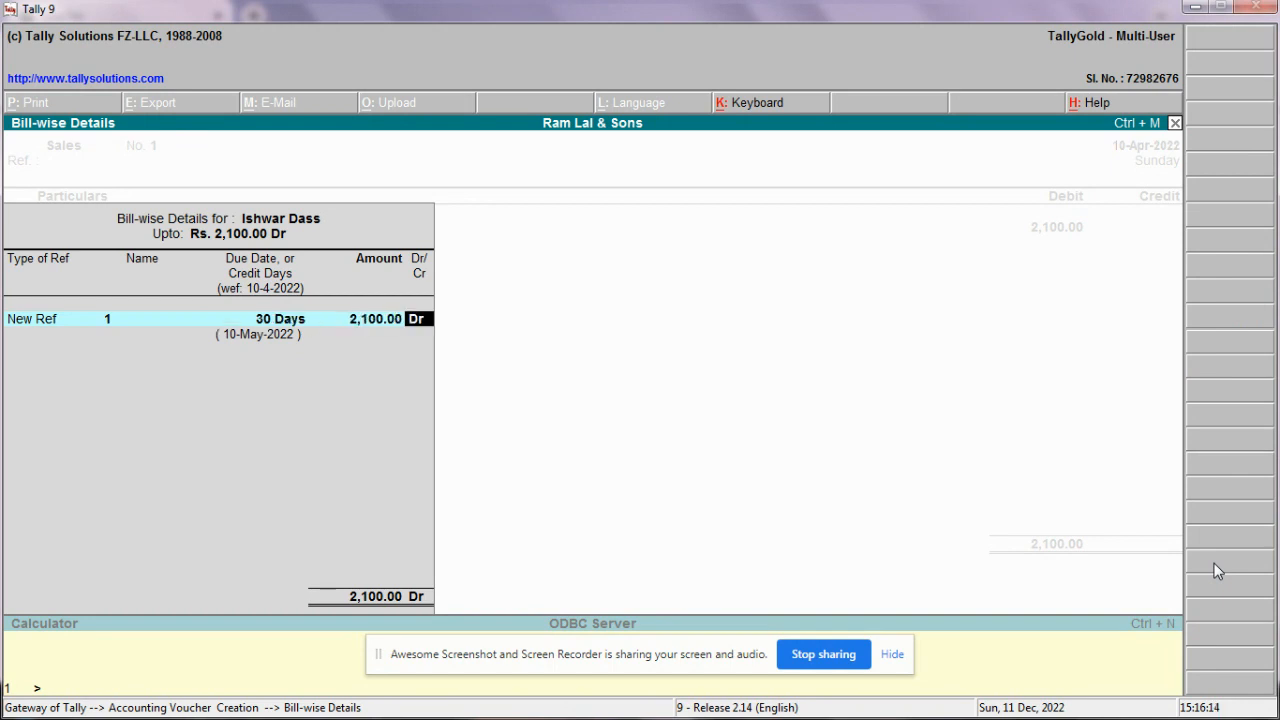
{"action": "key", "text": "Return"}
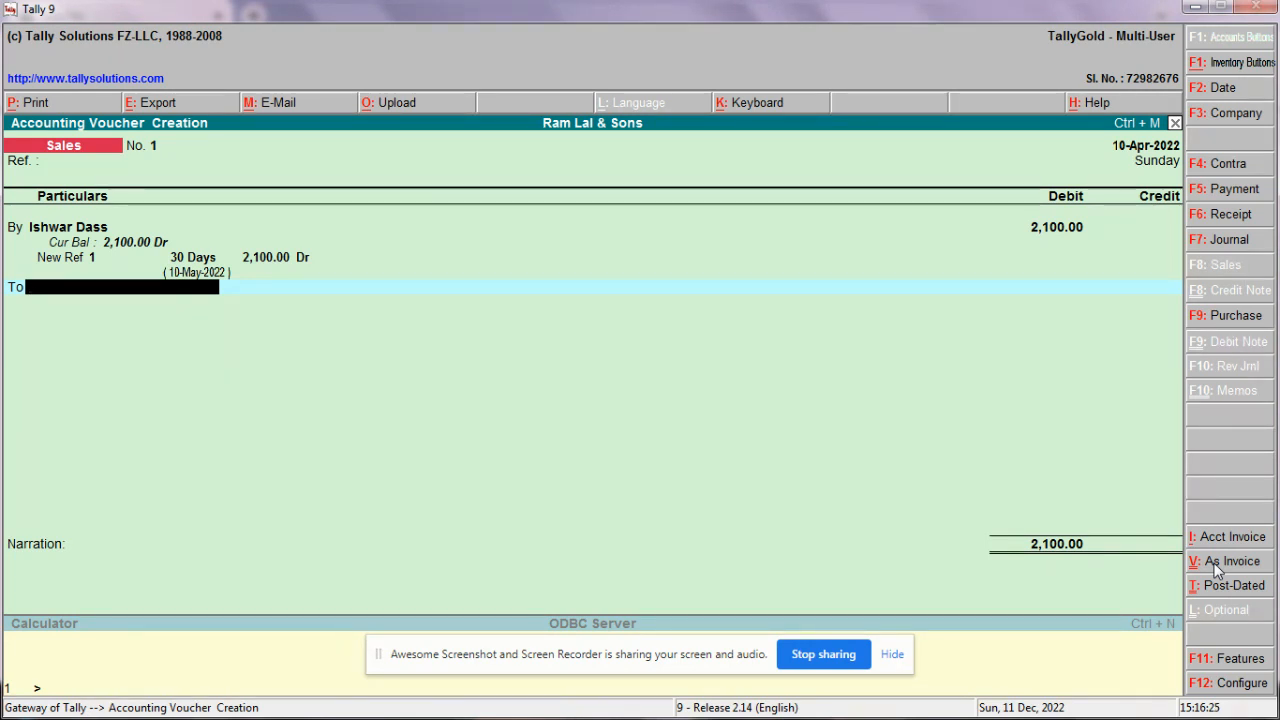
Step: From the voucher, create ledger 'C G S T Payabale 2.5%' under Duties & Taxes, type Others
{"action": "key", "text": "alt+c"}
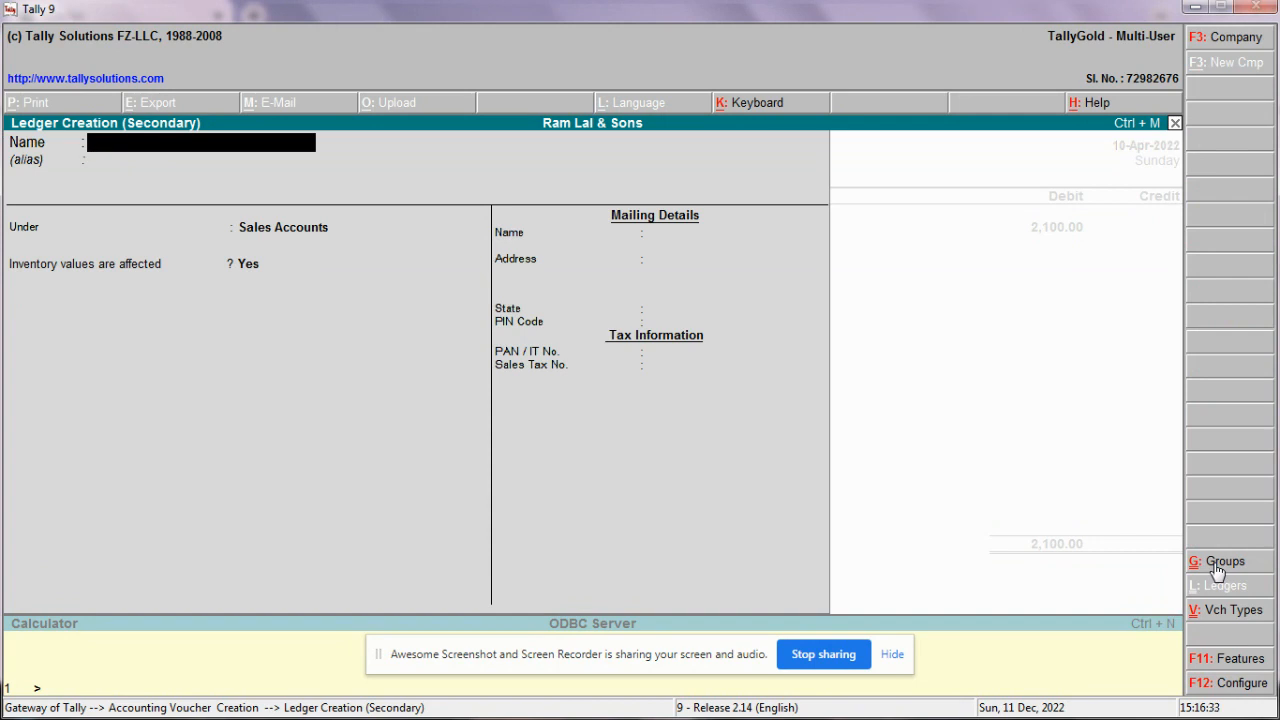
{"action": "type", "text": "C G S T Pau"}
{"action": "key", "text": "BackSpace"}
{"action": "type", "text": "yabale"}
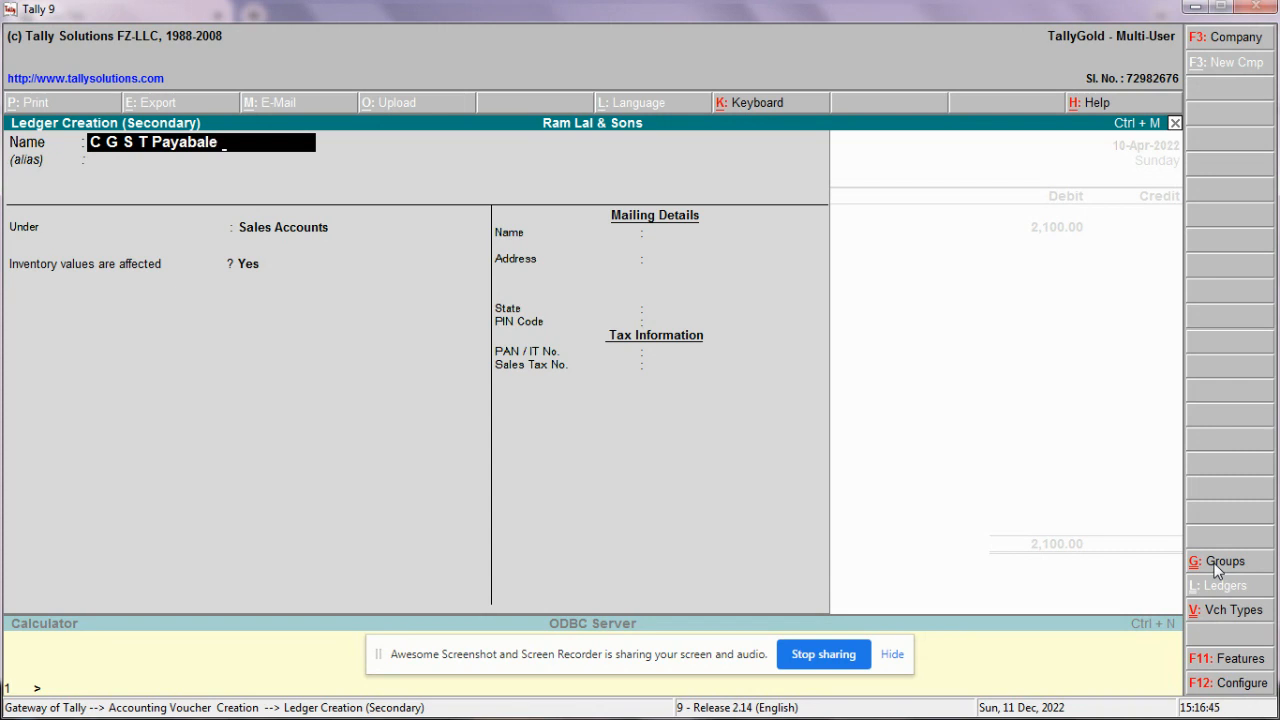
{"action": "type", "text": " 2.5%"}
{"action": "key", "text": "Return"}
{"action": "key", "text": "Return"}
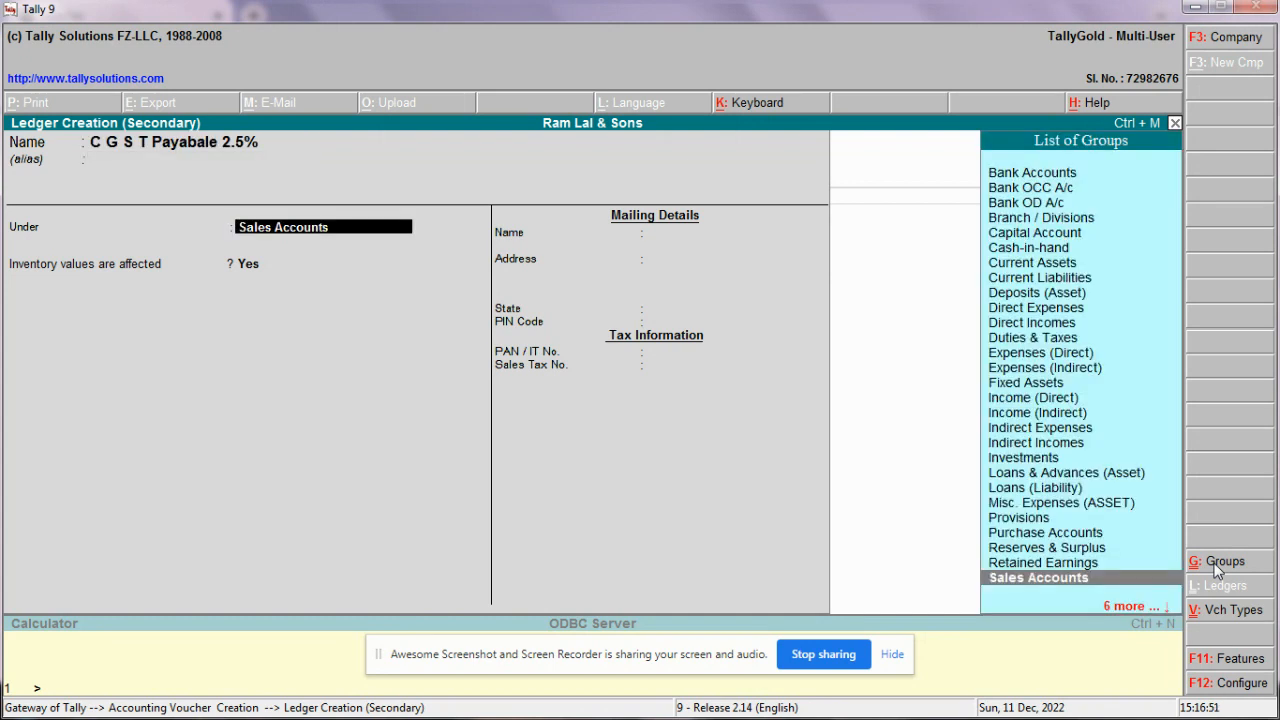
{"action": "type", "text": "D"}
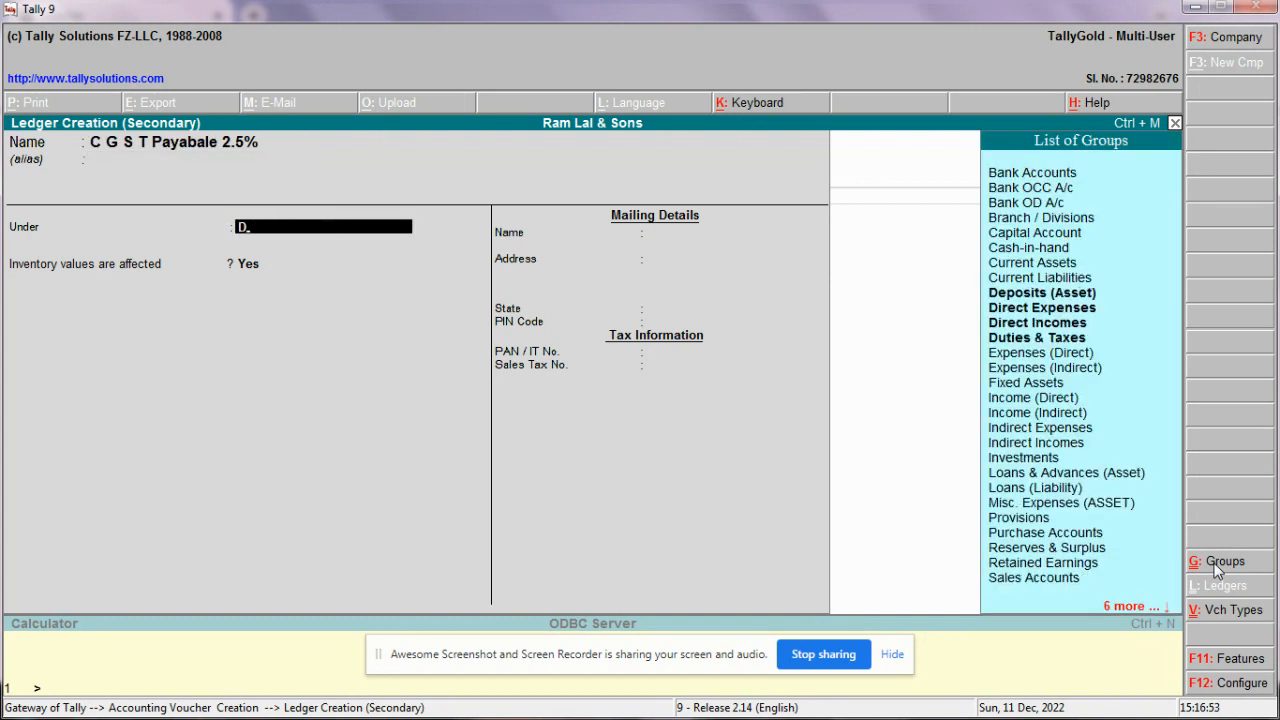
{"action": "type", "text": "u"}
{"action": "key", "text": "Return"}
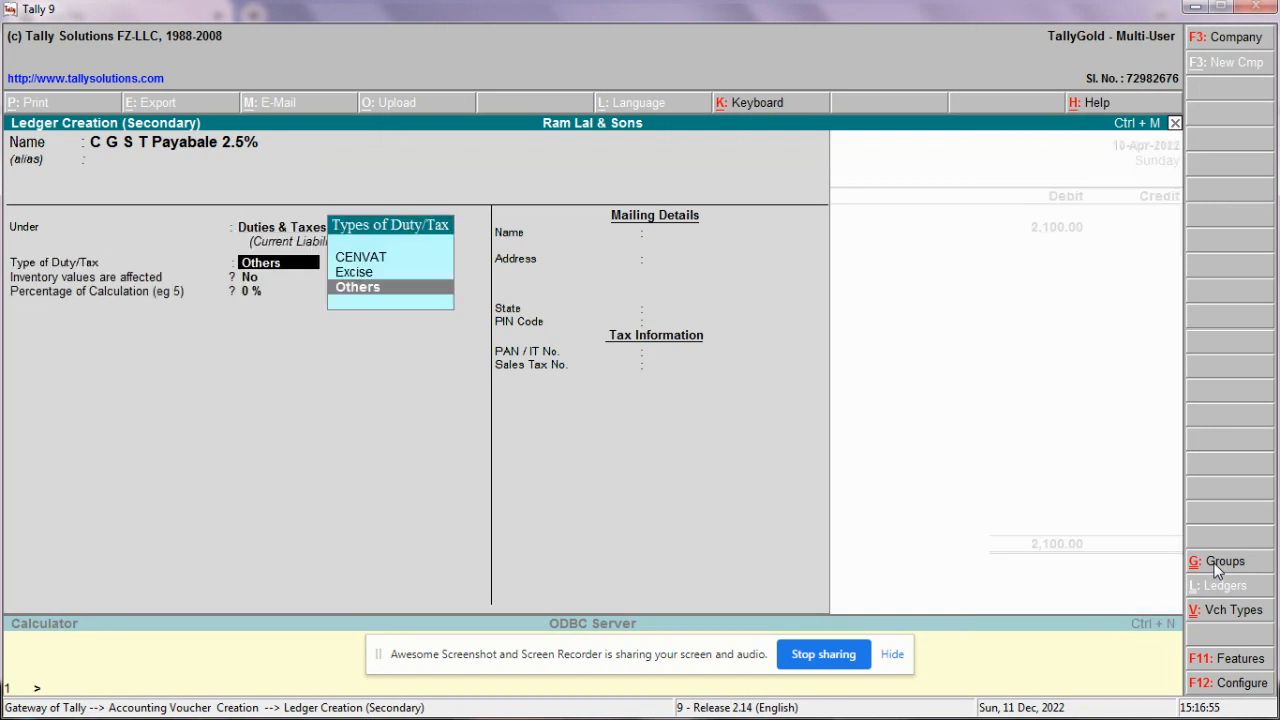
{"action": "key", "text": "Return"}
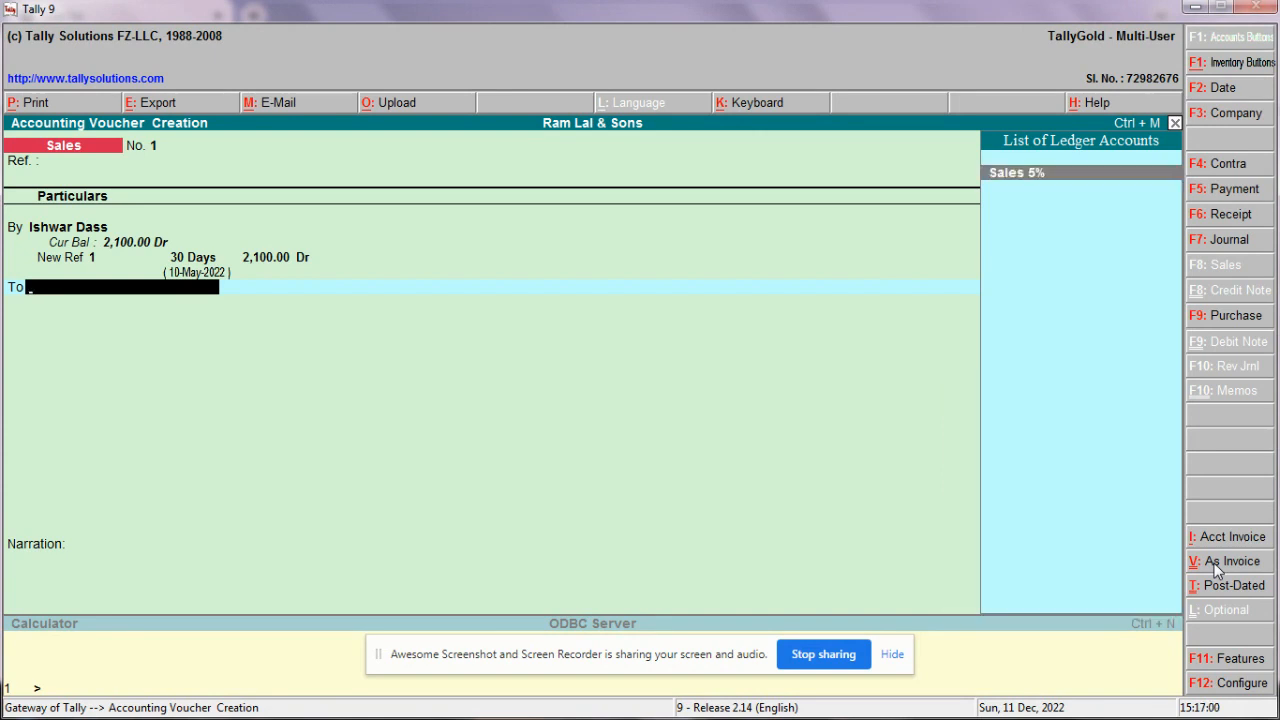
Step: Credit Sales 5% and allocate Fabric: quantity 8 mtr at rate 250, amount 2,000
{"action": "key", "text": "Return"}
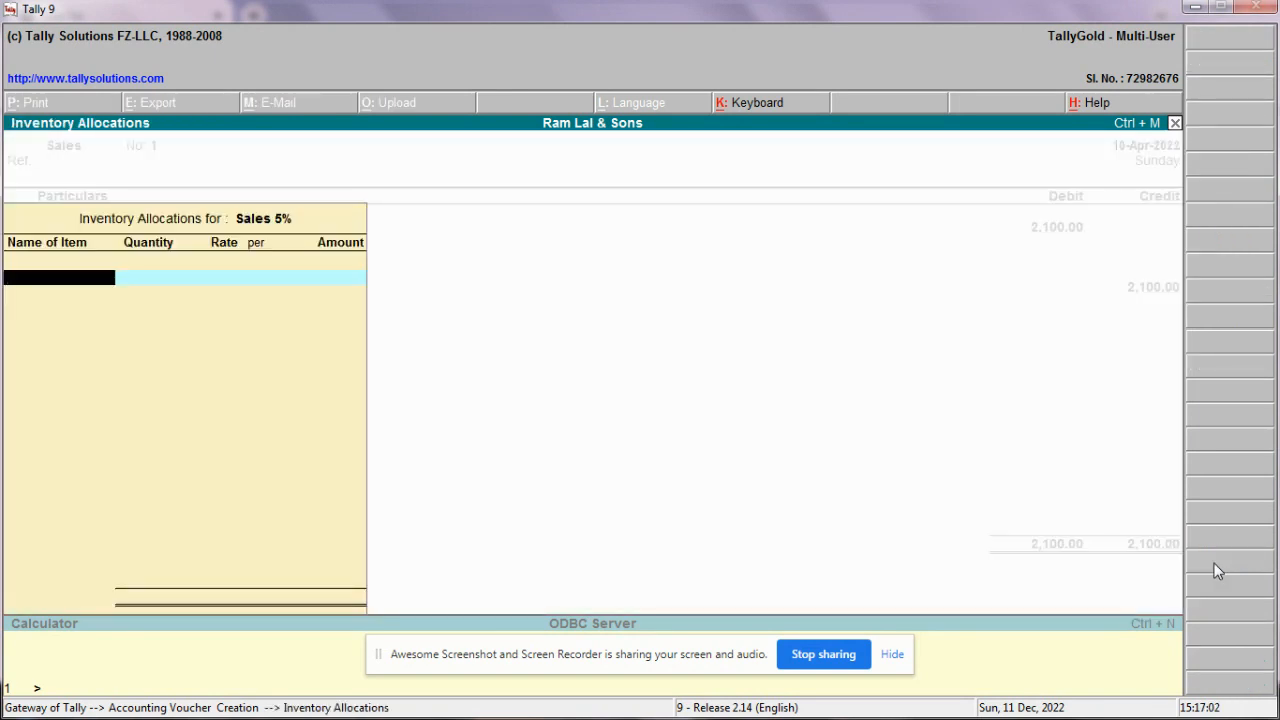
{"action": "type", "text": "F"}
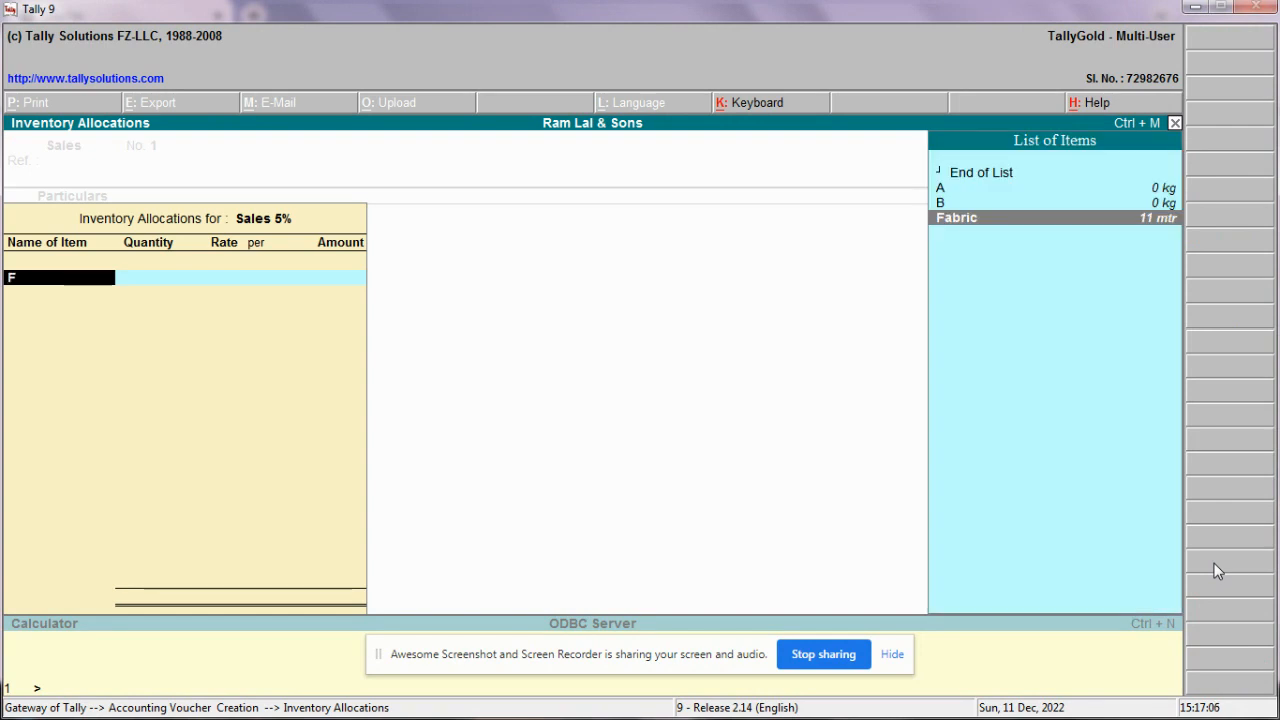
{"action": "key", "text": "Return"}
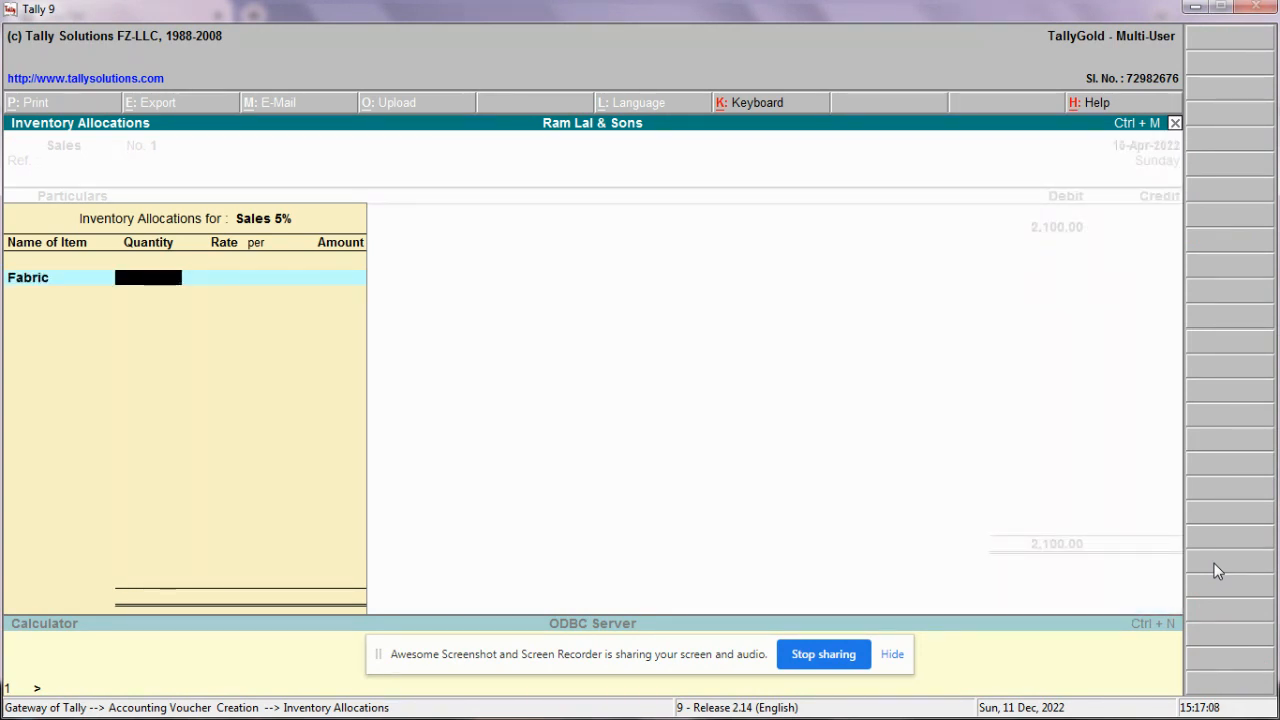
{"action": "type", "text": "8"}
{"action": "key", "text": "Return"}
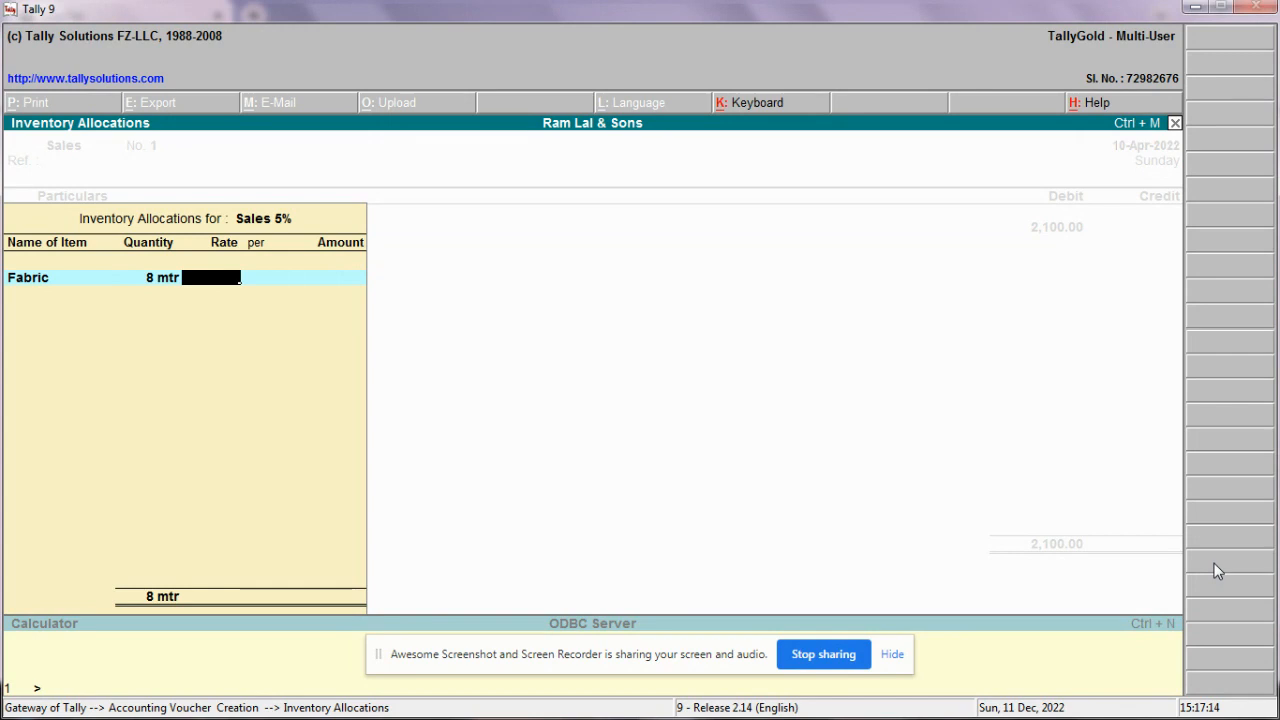
{"action": "type", "text": "250"}
{"action": "key", "text": "Return"}
{"action": "key", "text": "Return"}
{"action": "key", "text": "Return"}
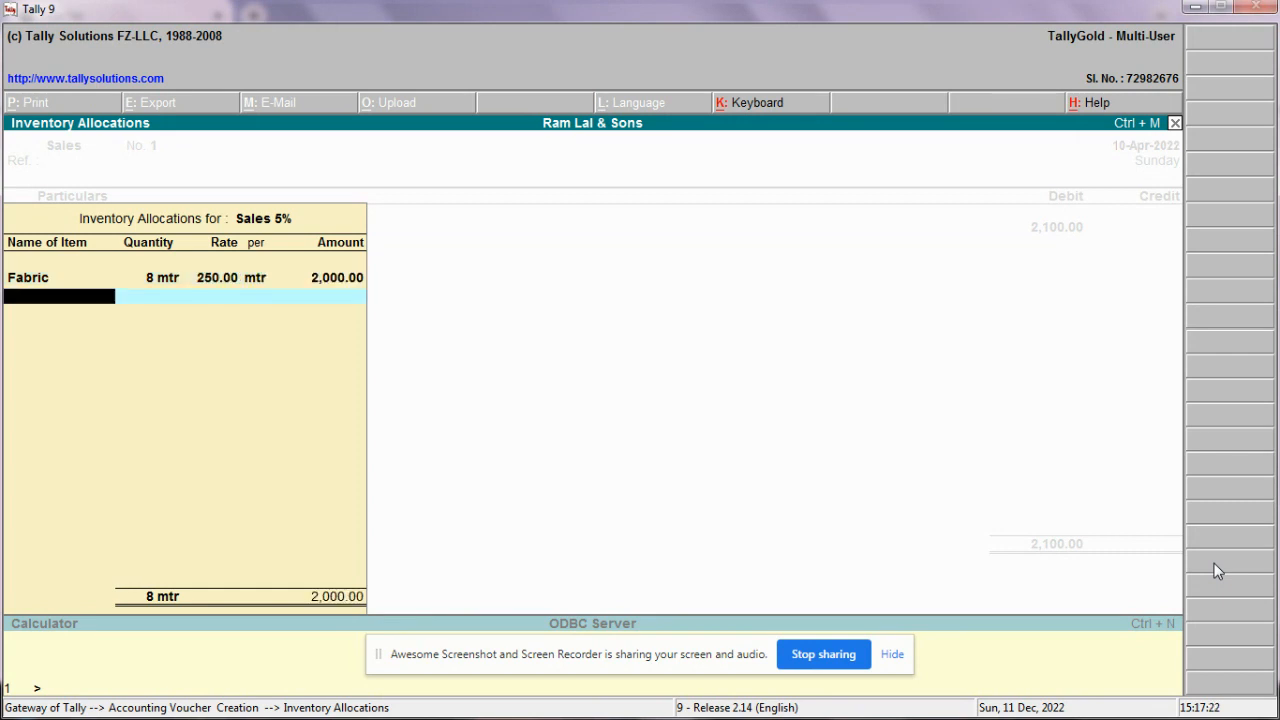
{"action": "key", "text": "Return"}
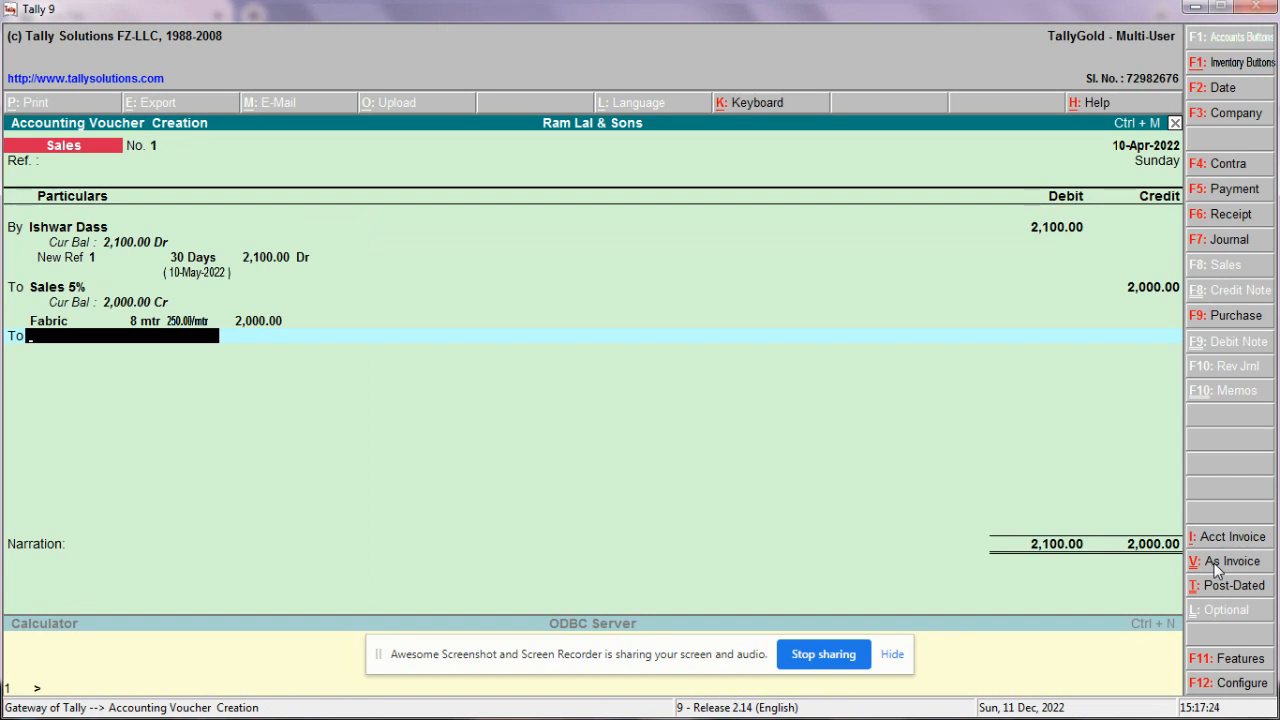
Step: Credit the C G S T Payabale 2.5% ledger with 50
{"action": "type", "text": "C"}
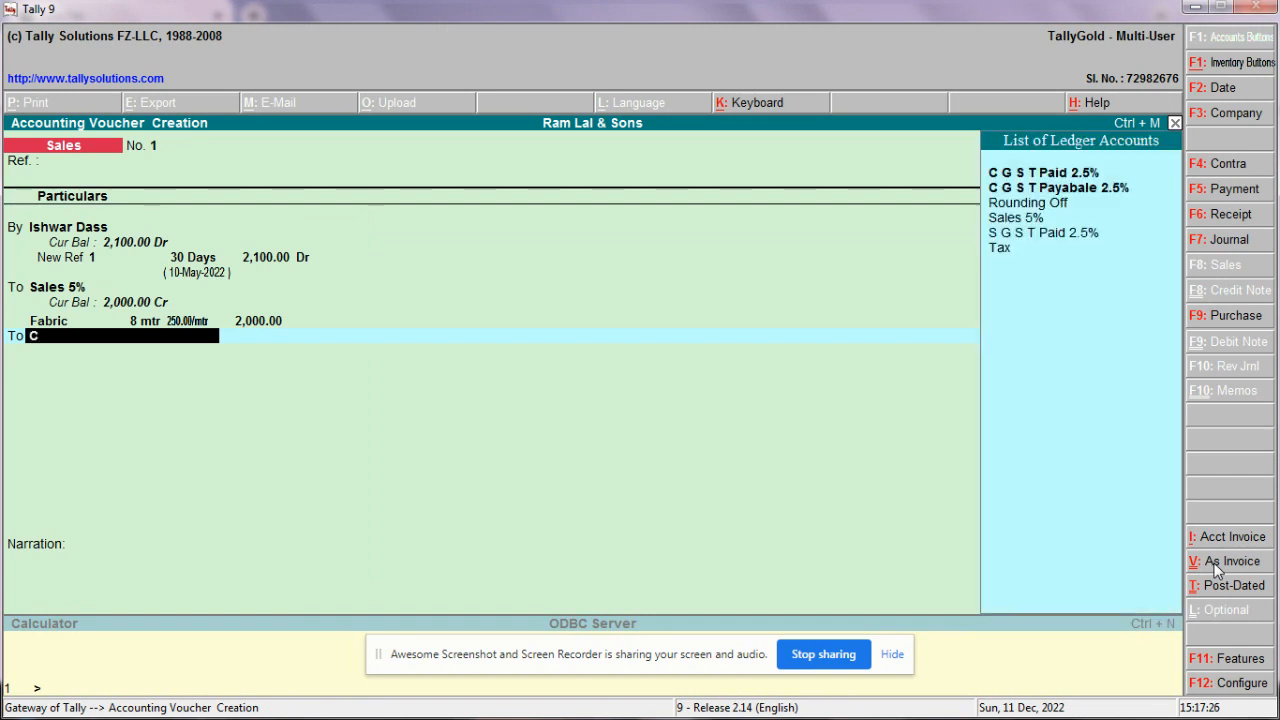
{"action": "key", "text": "Down"}
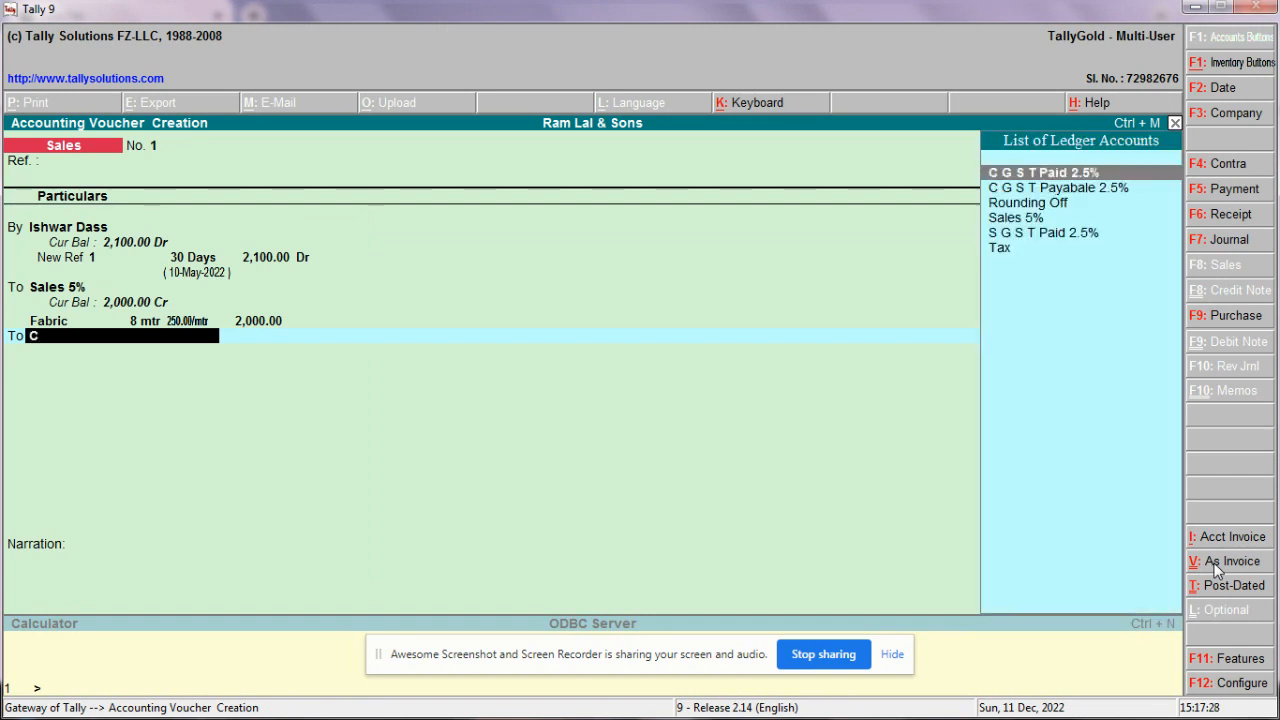
{"action": "key", "text": "Down"}
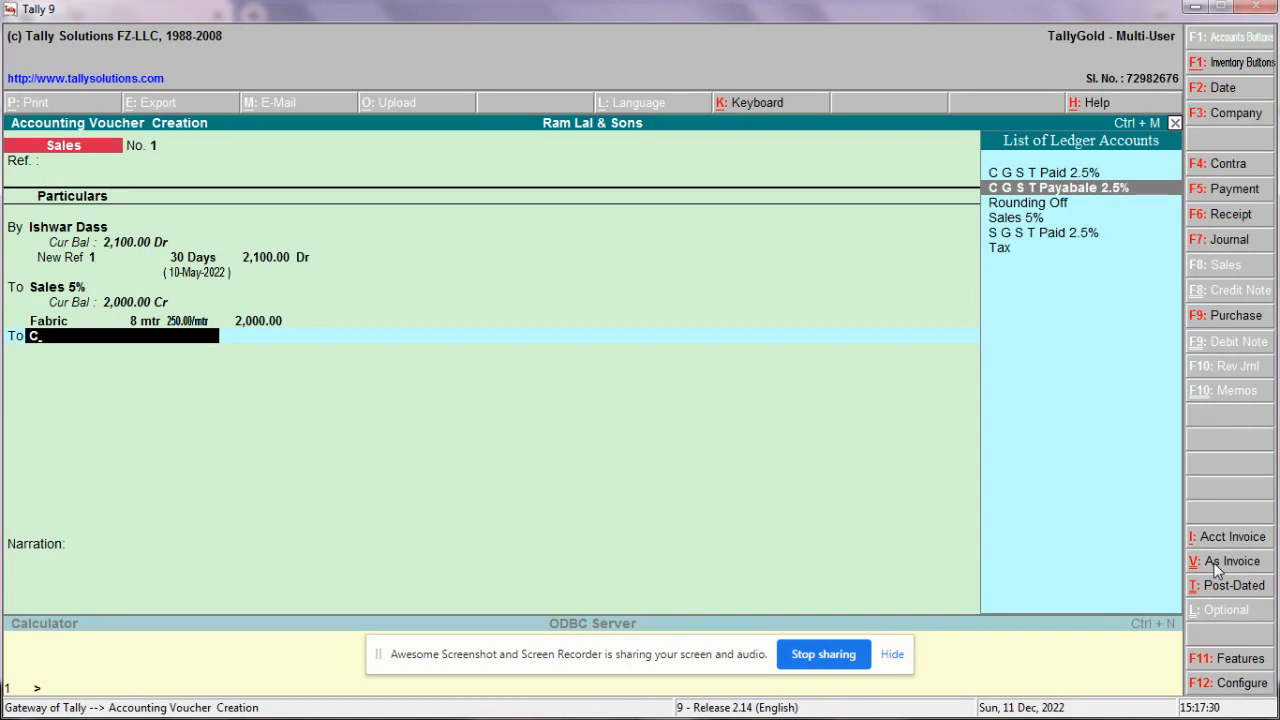
{"action": "key", "text": "Return"}
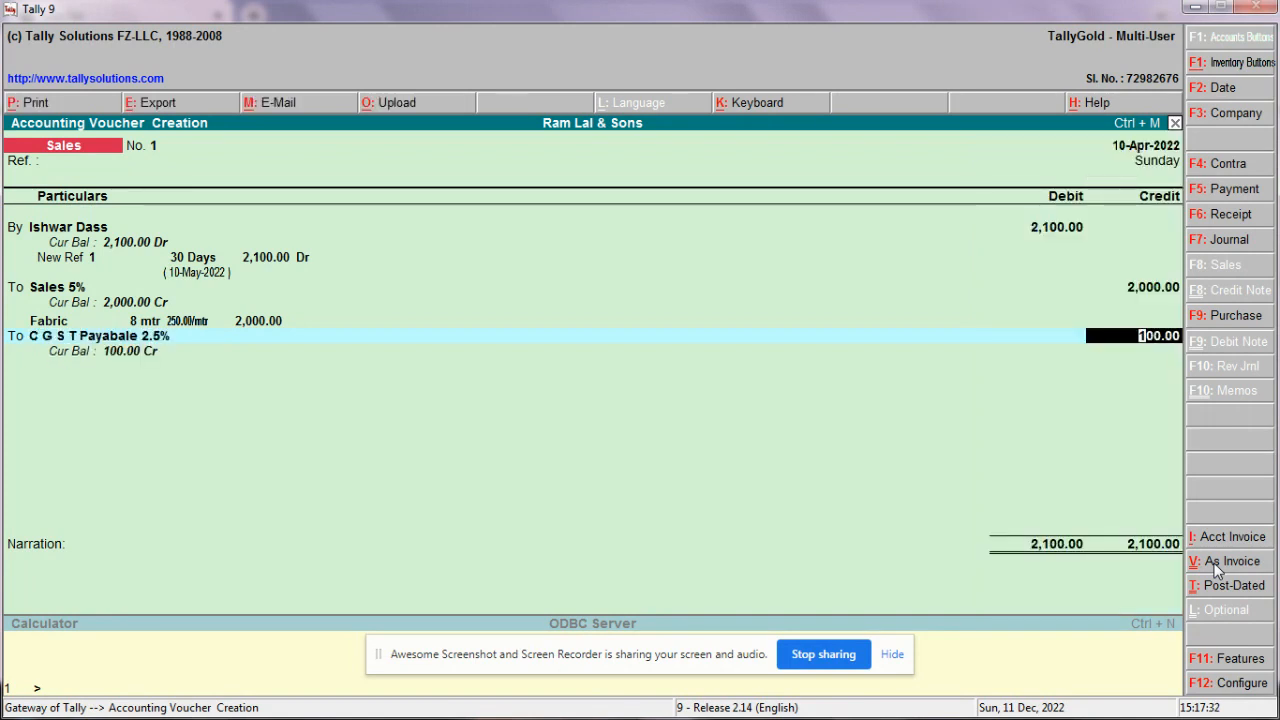
{"action": "type", "text": "50"}
{"action": "key", "text": "Return"}
{"action": "key", "text": "Return"}
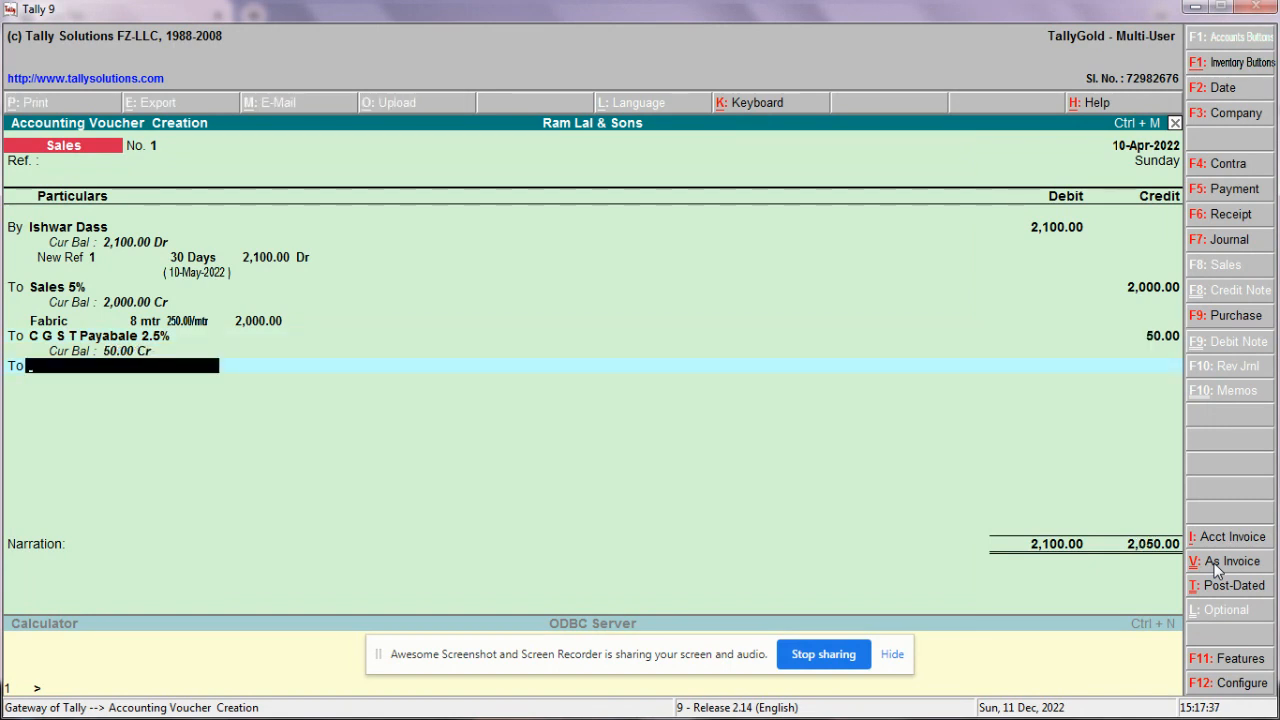
Step: Create ledger 'S G S T Payable 2.5%' under Duties & Taxes with type Others
{"action": "key", "text": "alt+c"}
{"action": "type", "text": "F"}
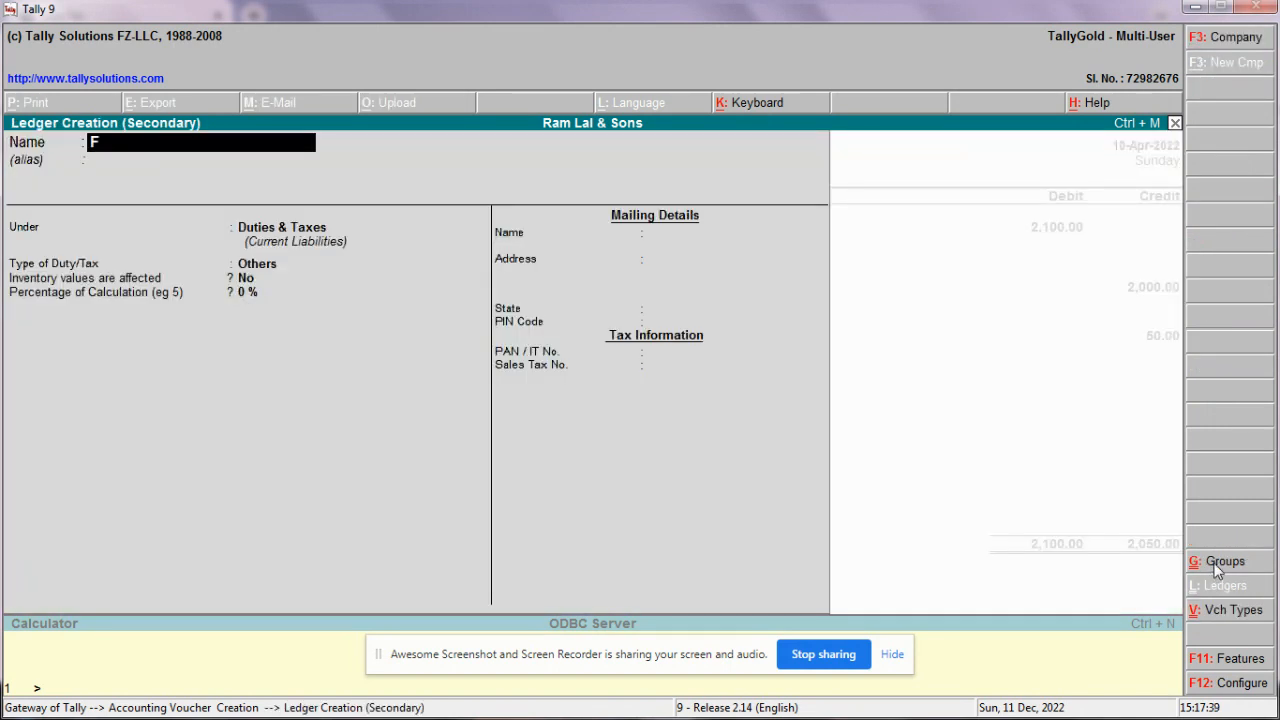
{"action": "key", "text": "BackSpace"}
{"action": "type", "text": "S G S T Payable"}
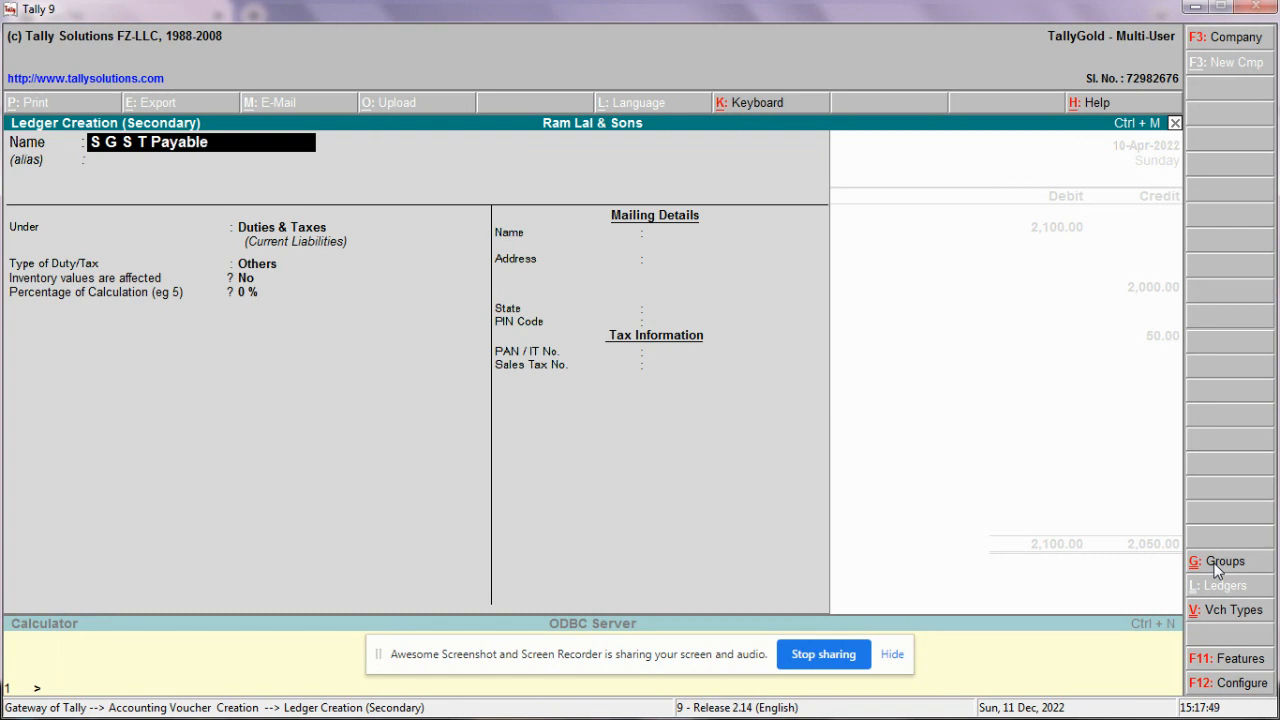
{"action": "type", "text": " 2"}
{"action": "type", "text": "/5"}
{"action": "type", "text": "%"}
{"action": "key", "text": "BackSpace"}
{"action": "key", "text": "BackSpace"}
{"action": "key", "text": "BackSpace"}
{"action": "type", "text": ".5%"}
{"action": "key", "text": "Return"}
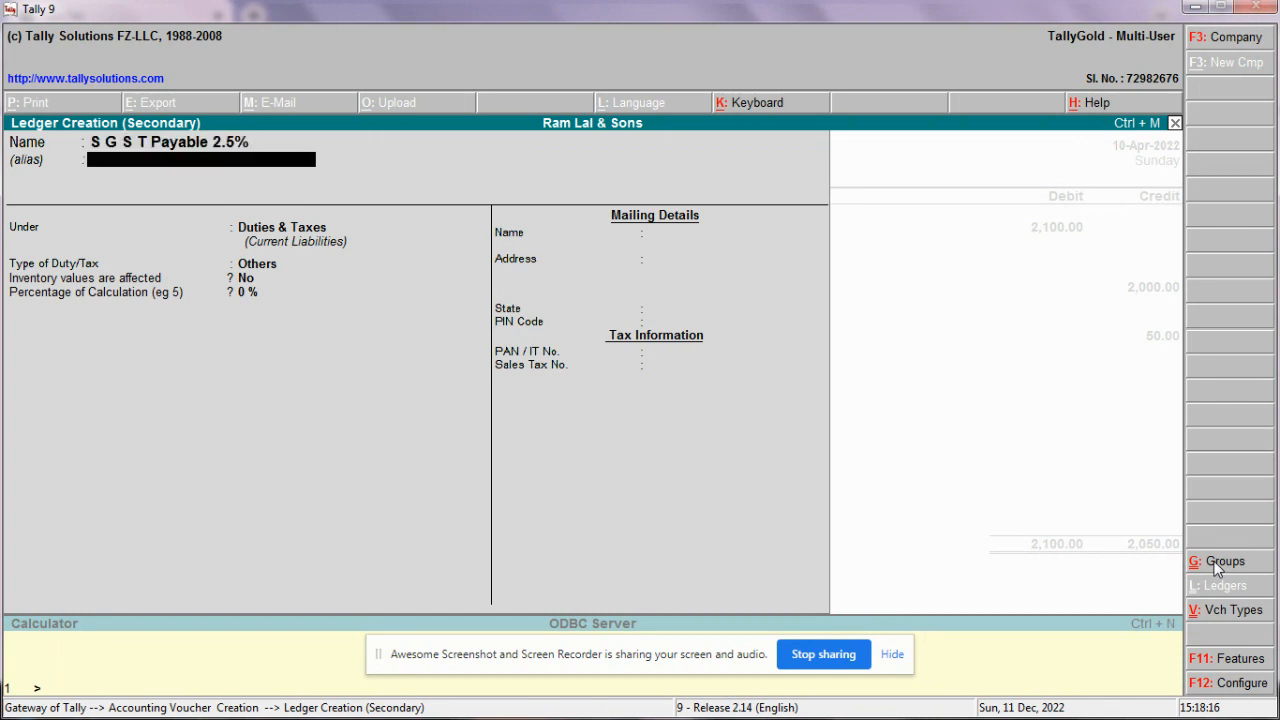
{"action": "key", "text": "Return"}
{"action": "key", "text": "Return"}
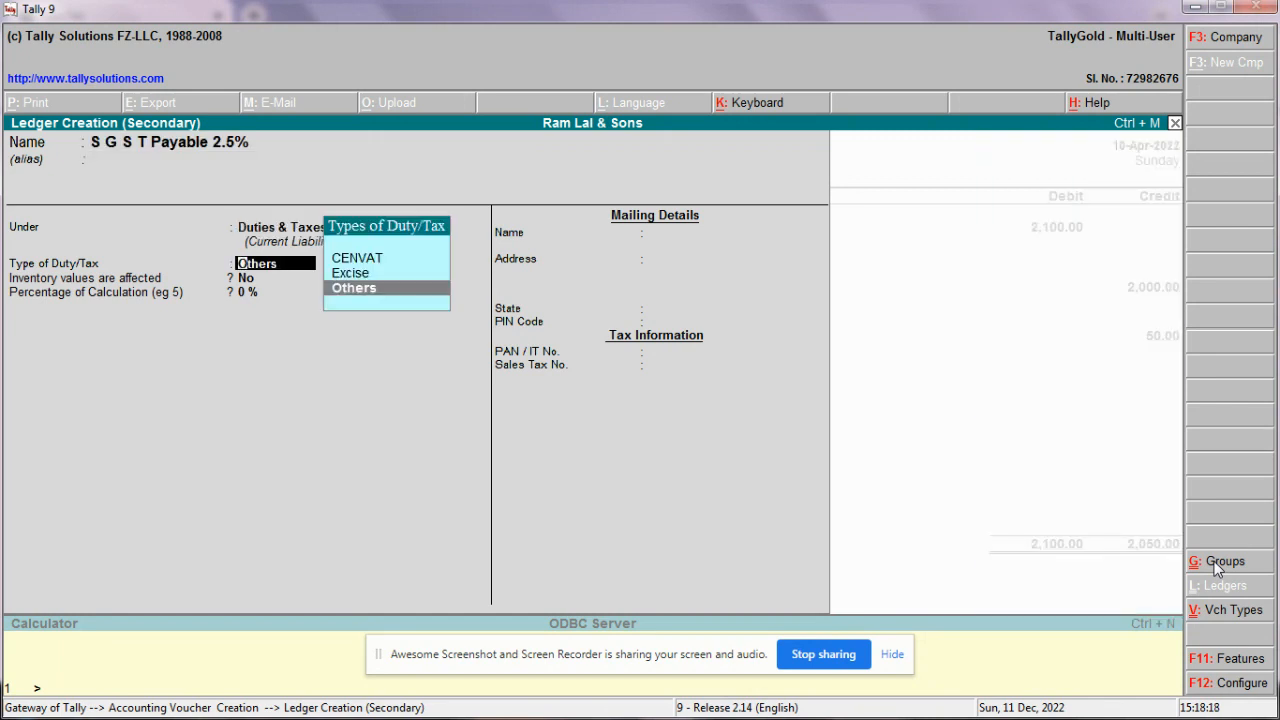
{"action": "key", "text": "Return"}
{"action": "key", "text": "Return"}
{"action": "key", "text": "Return"}
{"action": "key", "text": "Return"}
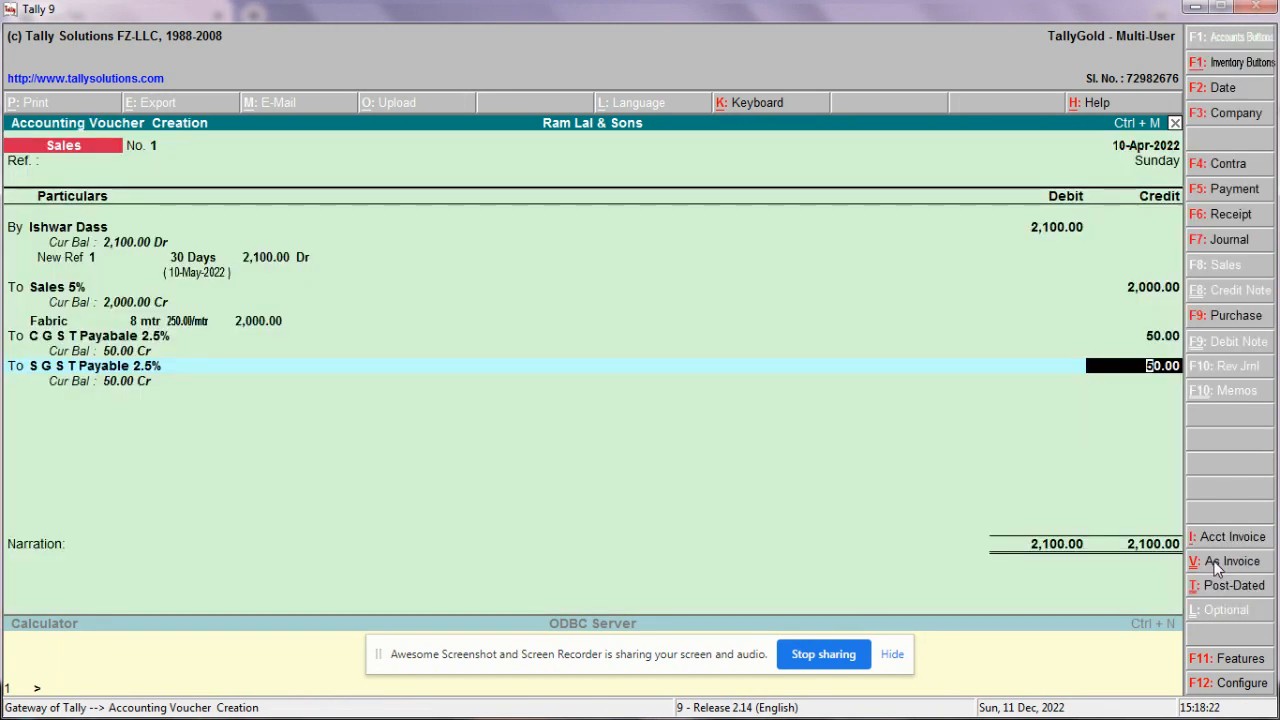
Step: Add the narration 'Bill no. 01' and save sales voucher No. 1
{"action": "key", "text": "Return"}
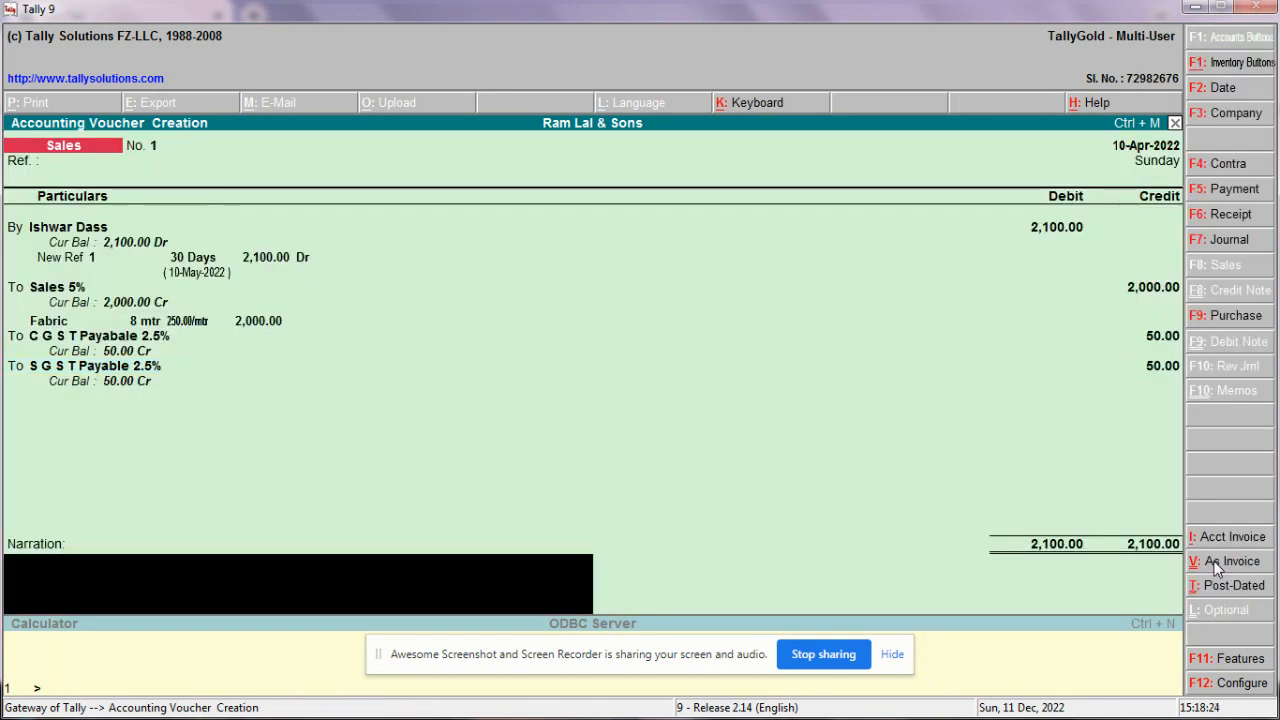
{"action": "type", "text": "Bill no"}
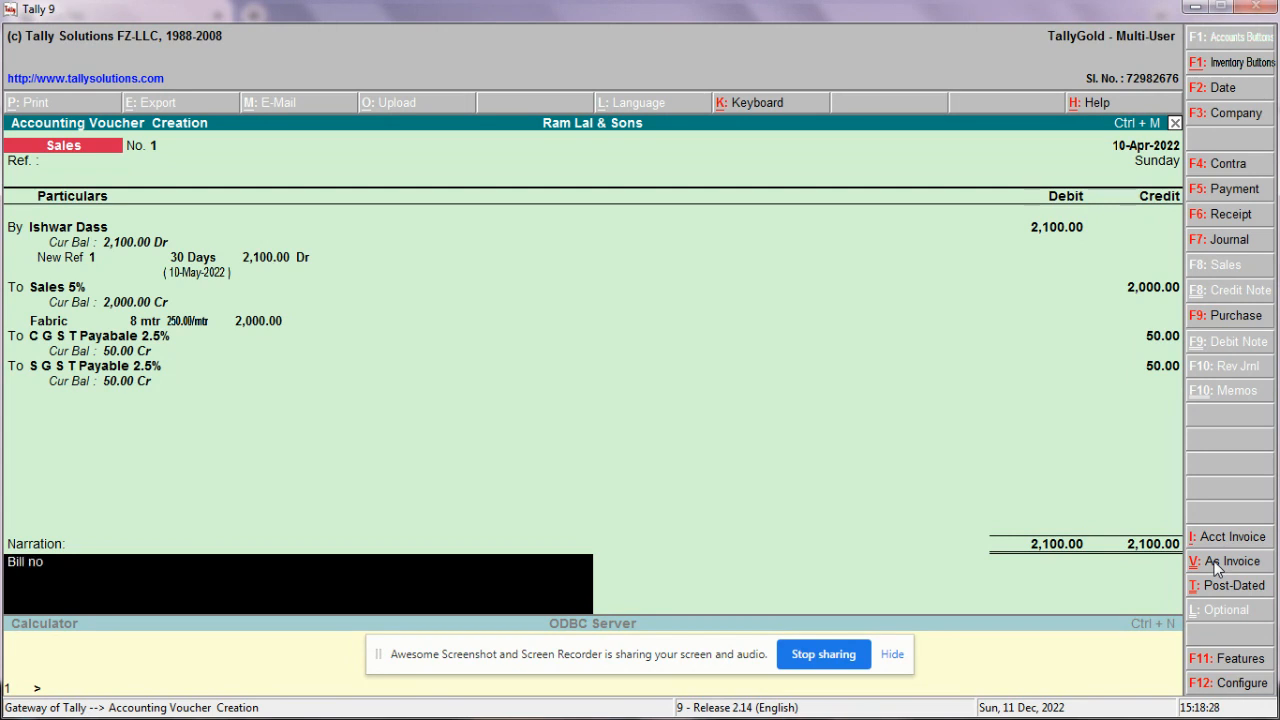
{"action": "type", "text": ". 01"}
{"action": "key", "text": "Return"}
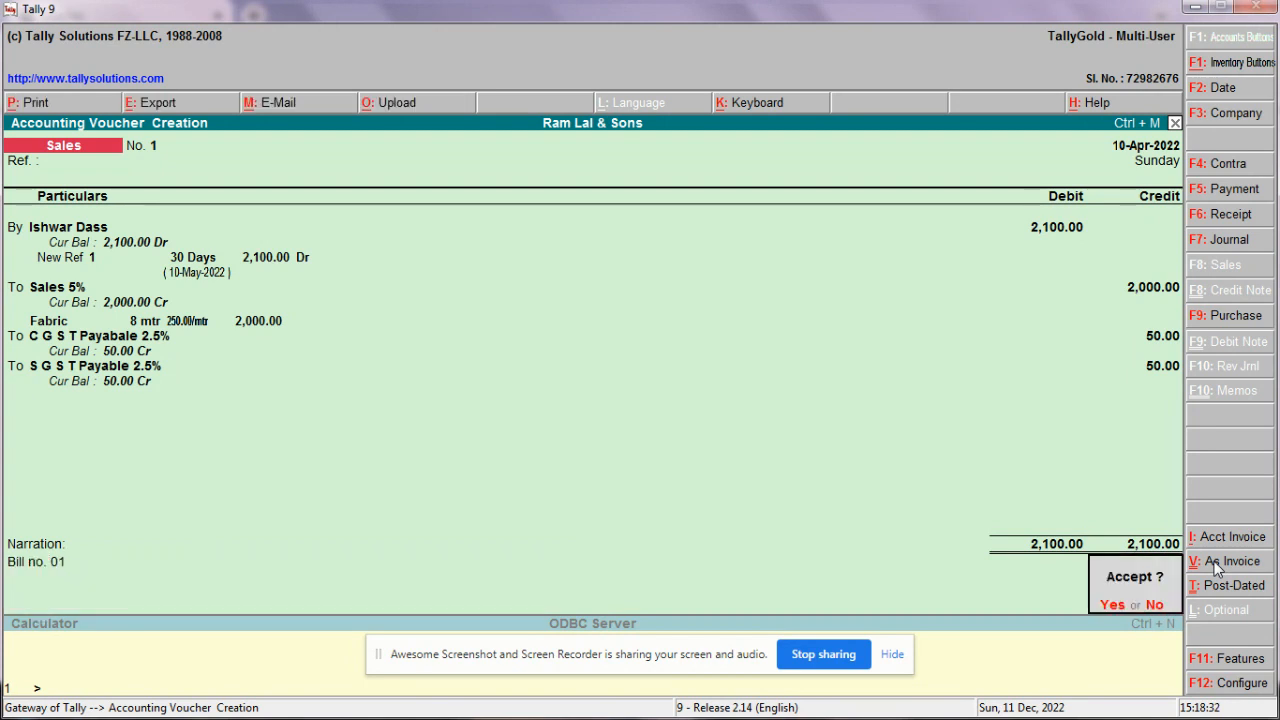
{"action": "key", "text": "Return"}
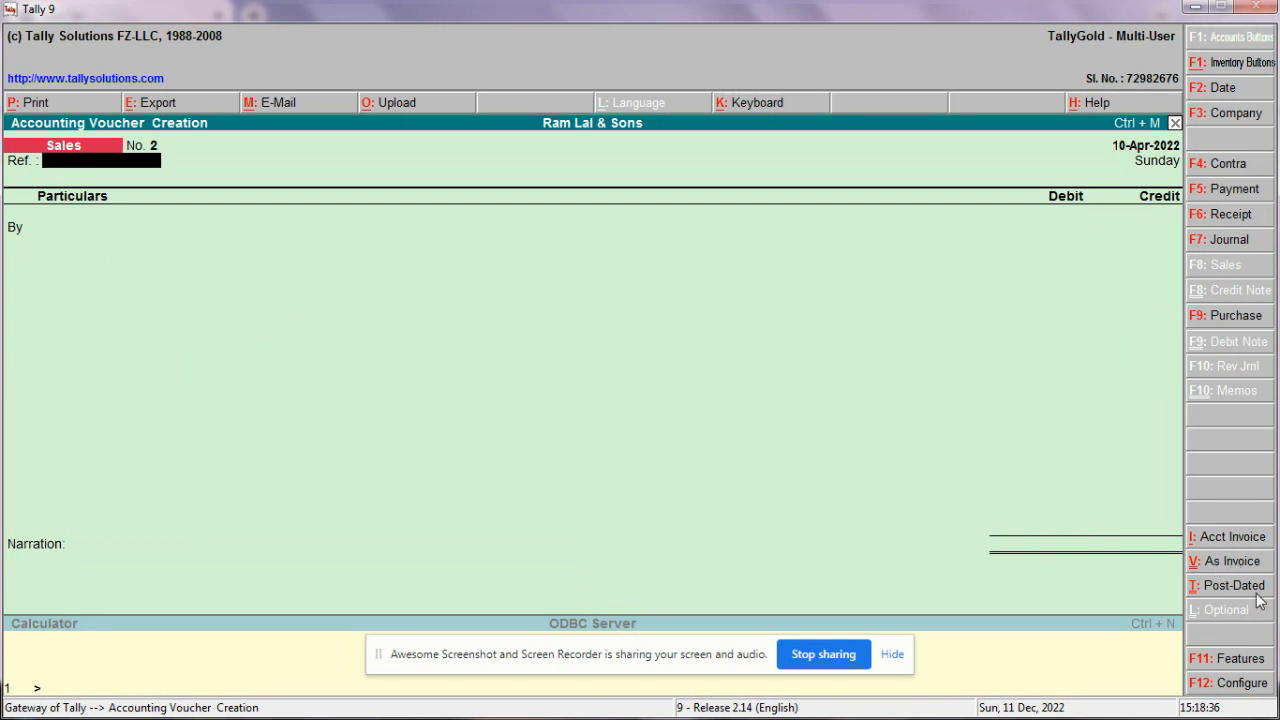
Step: Date voucher No. 2 11-Apr-2022, debit Cash 514.50 and credit Sales 5%
{"action": "left_click", "coordinate": [1232, 98]}
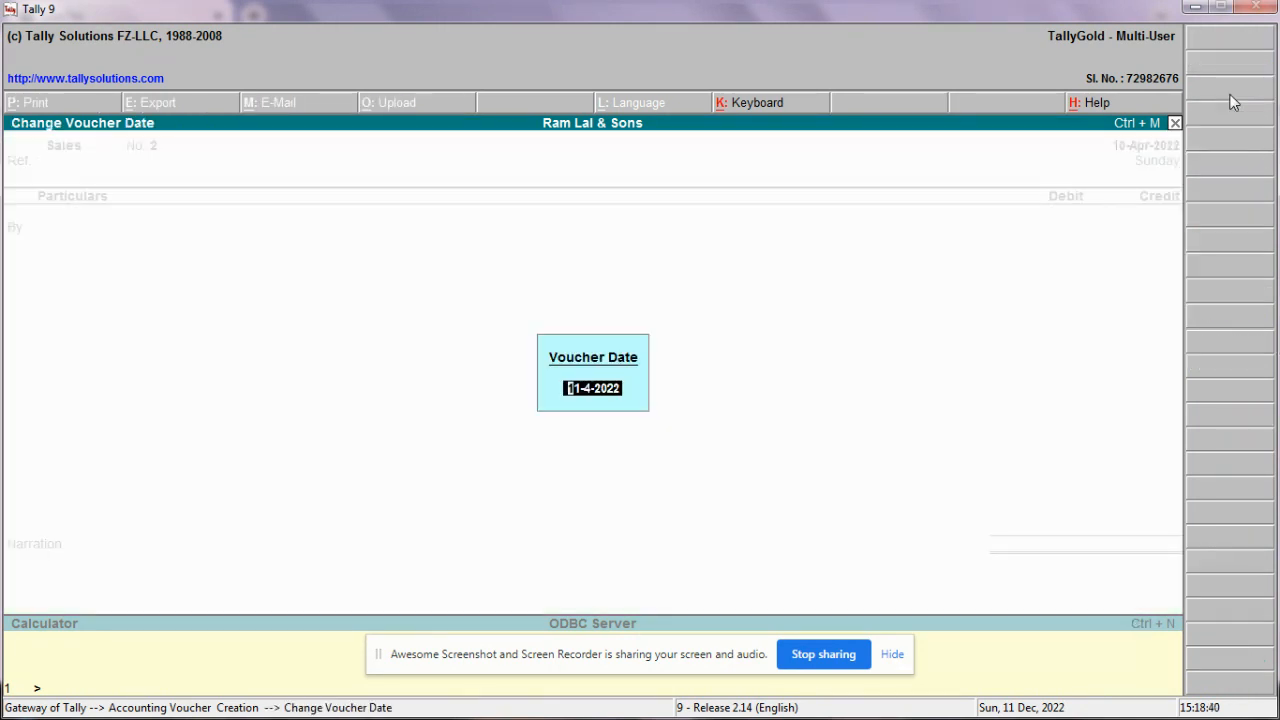
{"action": "key", "text": "Return"}
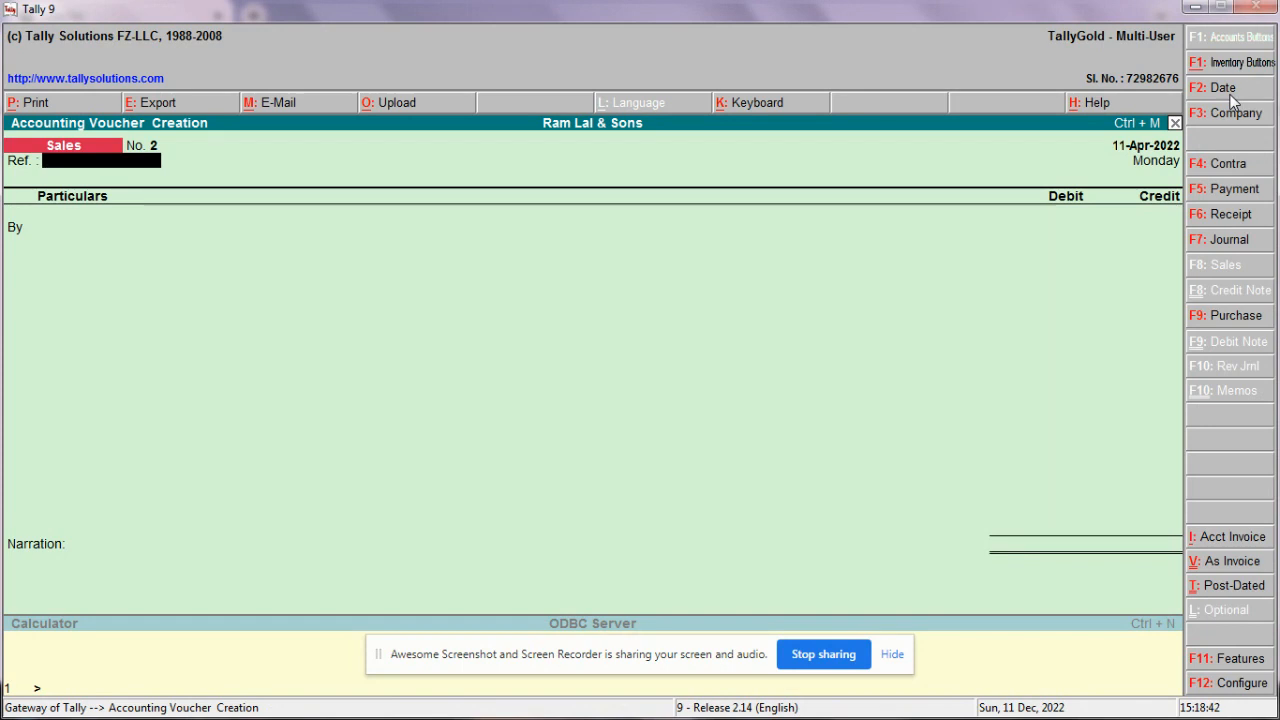
{"action": "key", "text": "Return"}
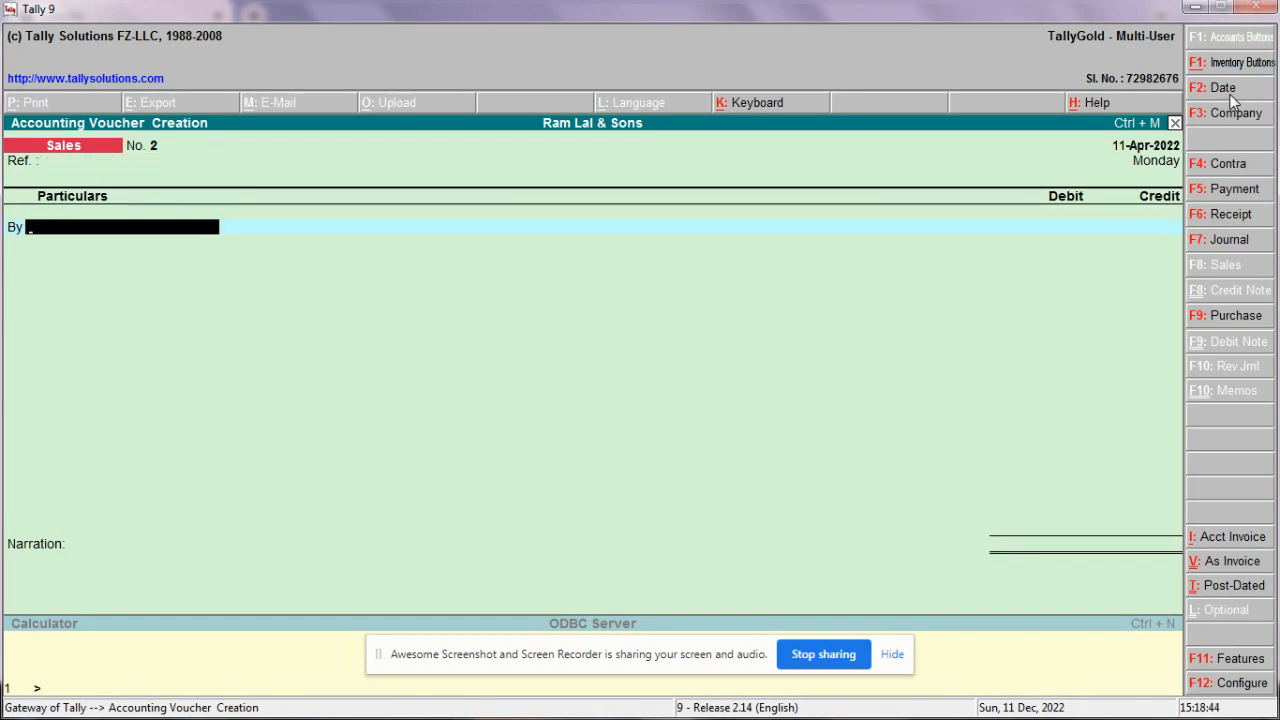
{"action": "type", "text": "Cas"}
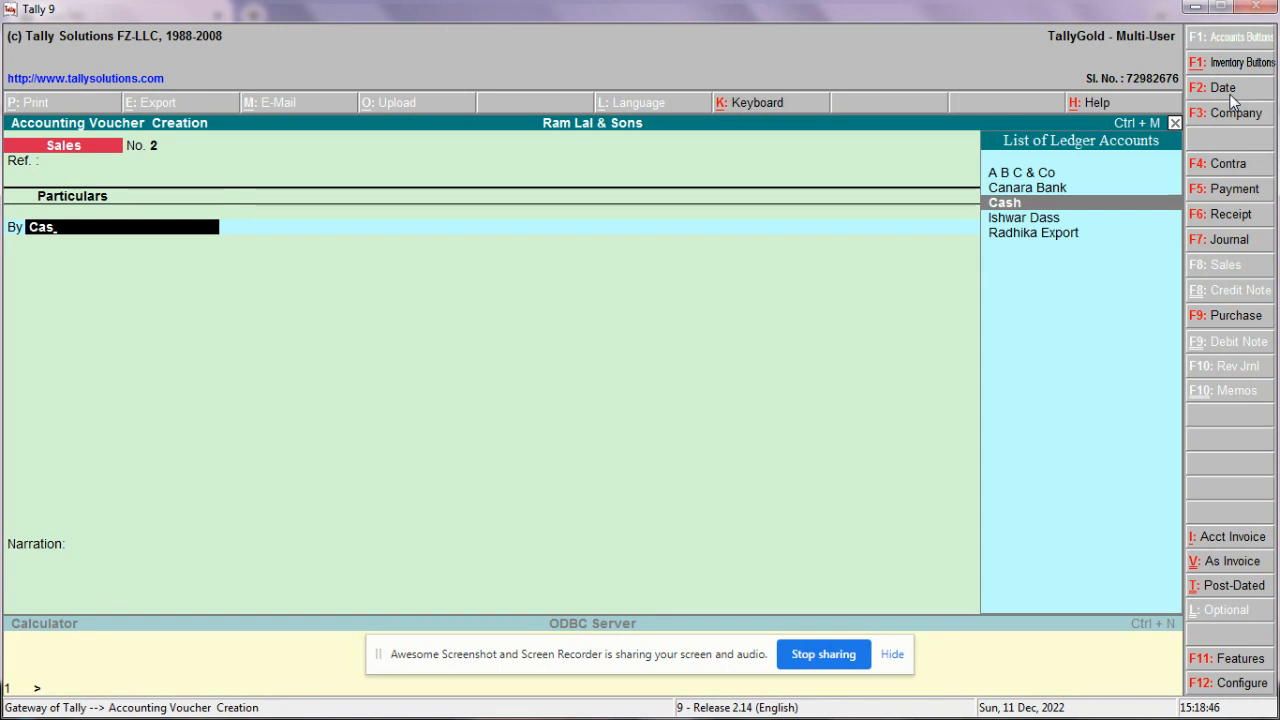
{"action": "key", "text": "Return"}
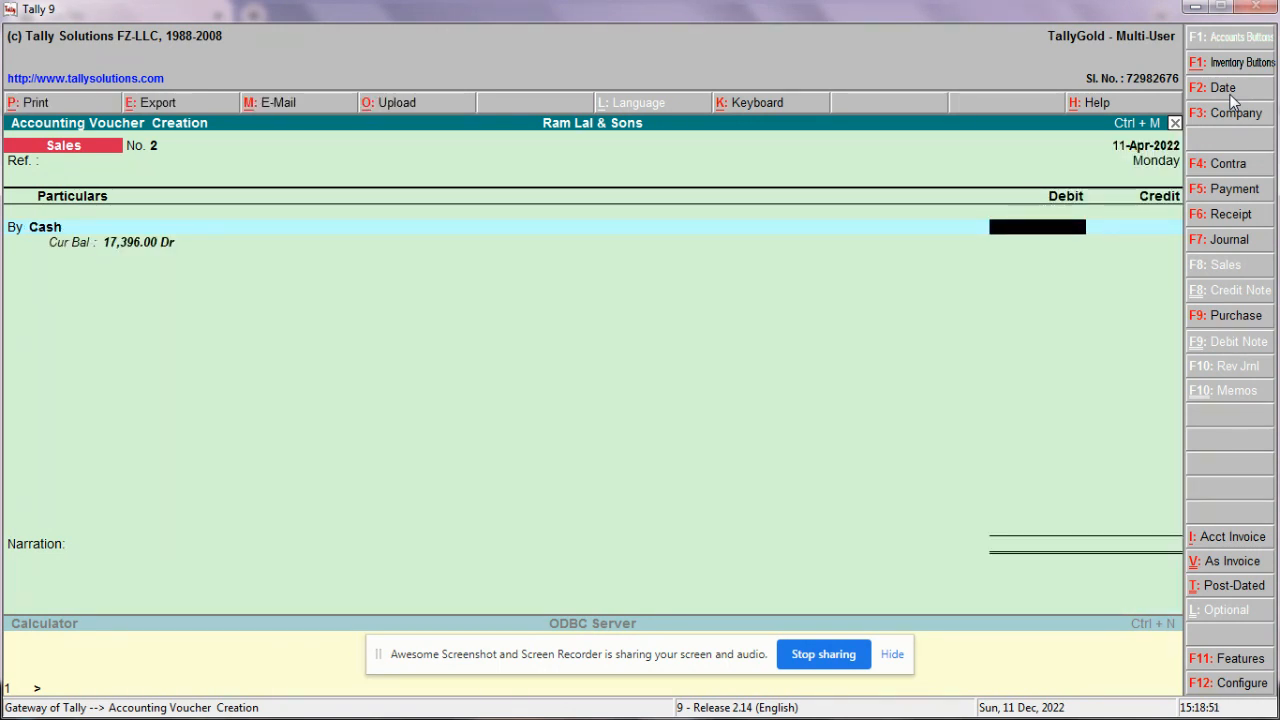
{"action": "type", "text": "514.50"}
{"action": "key", "text": "Return"}
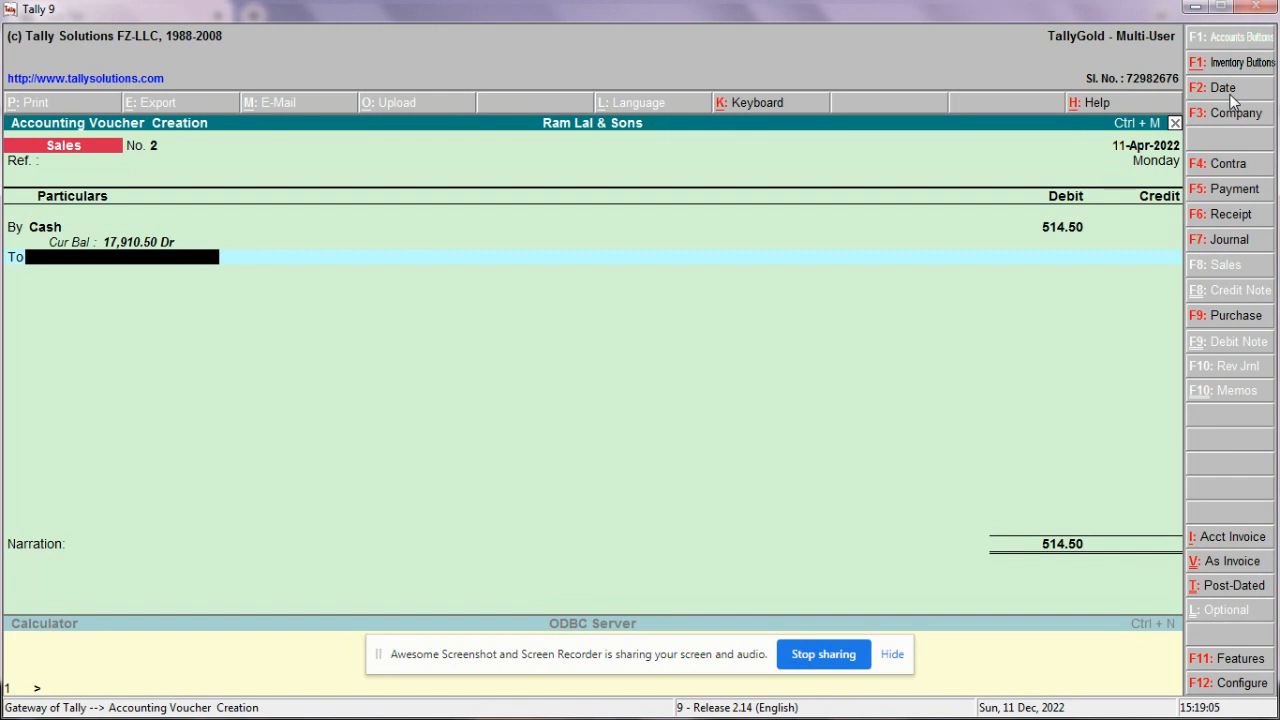
{"action": "type", "text": "Sa"}
{"action": "key", "text": "Return"}
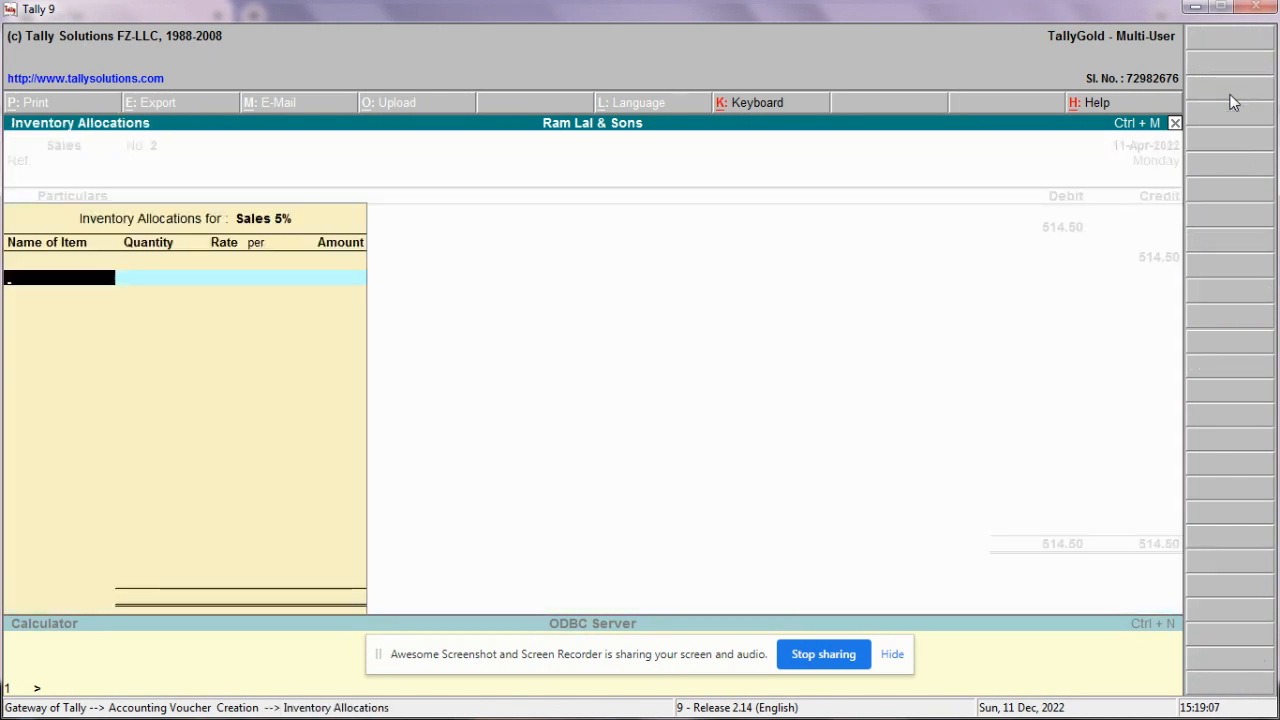
Step: Allocate 2 mtr of Fabric to the Sales 5% line at a rate of 245
{"action": "type", "text": "Fa"}
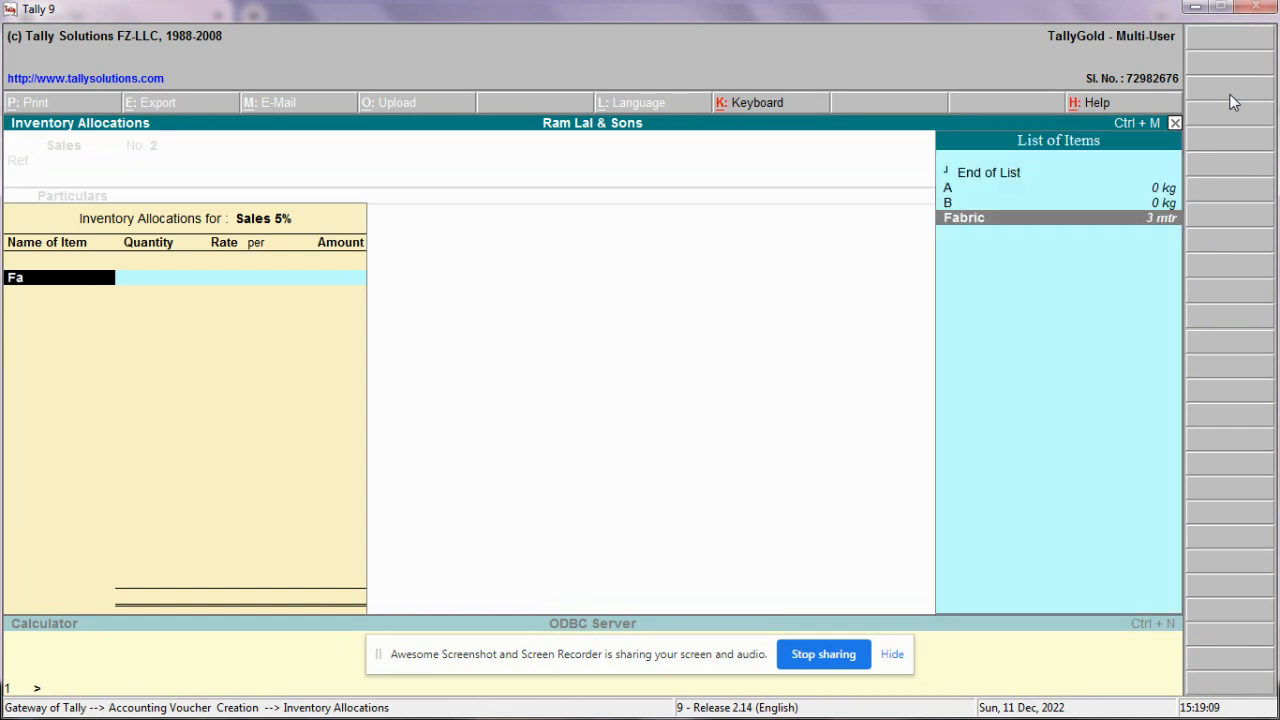
{"action": "key", "text": "Return"}
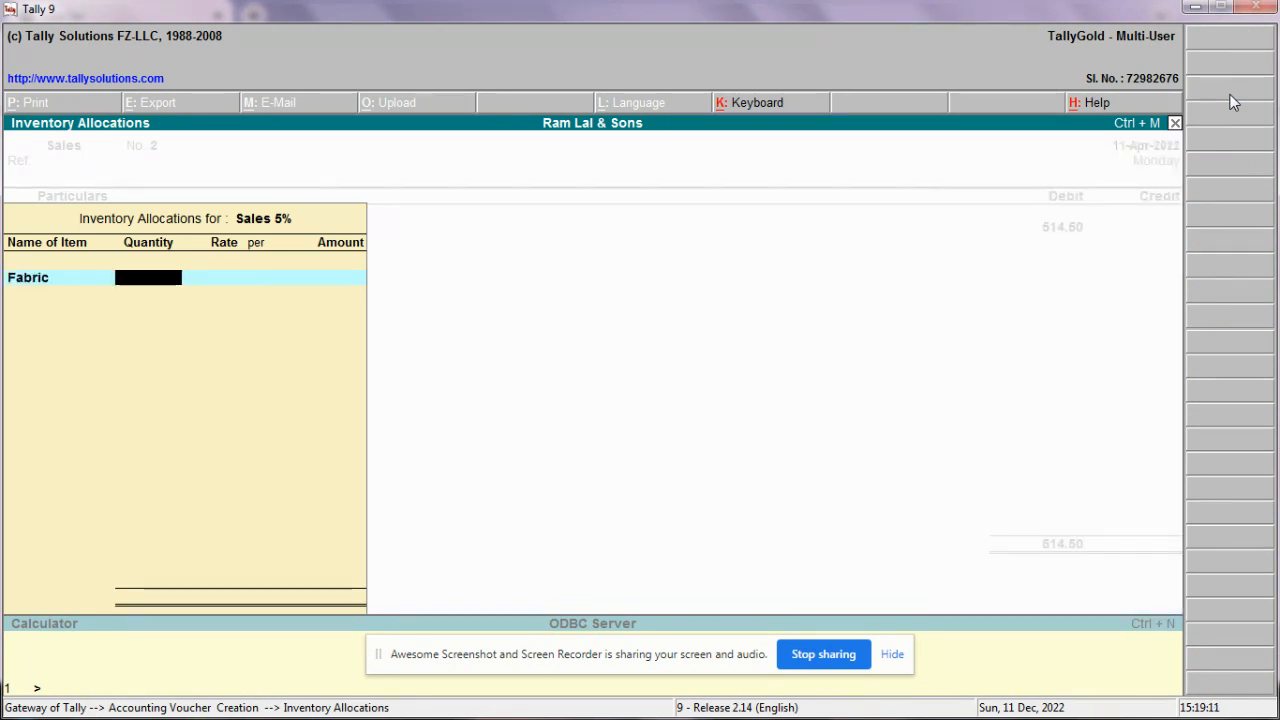
{"action": "type", "text": "2"}
{"action": "key", "text": "Return"}
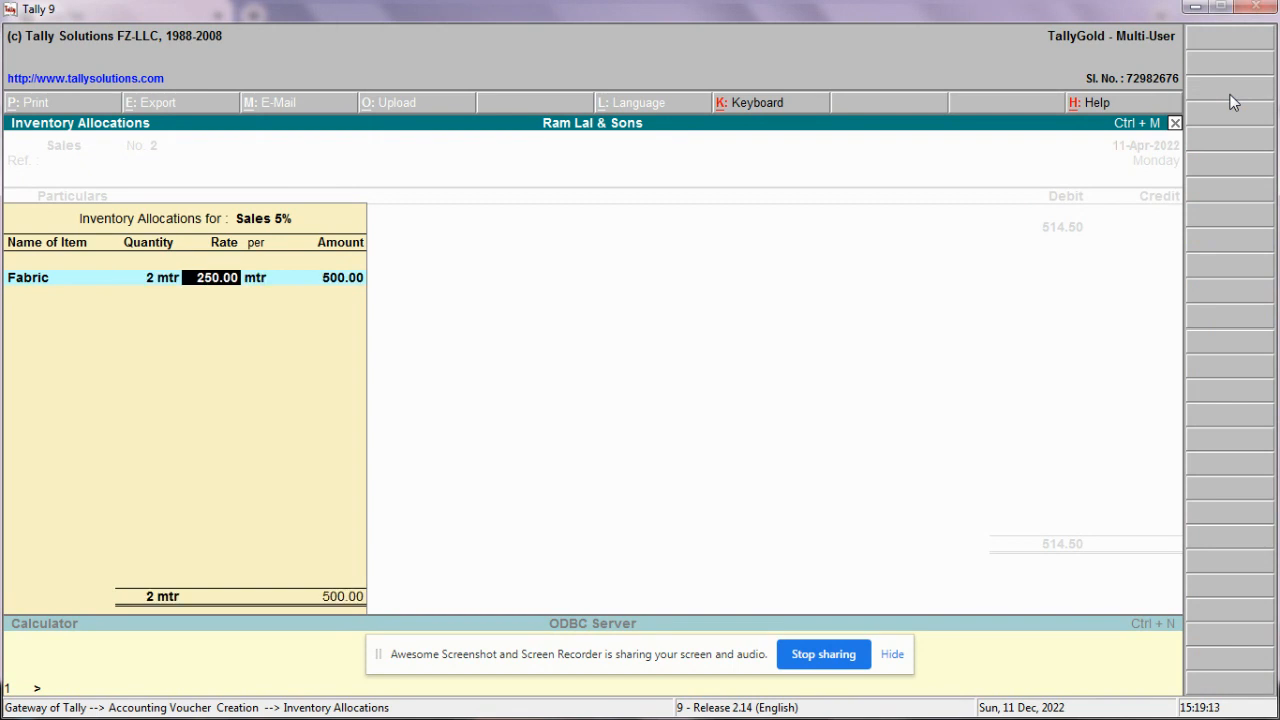
{"action": "type", "text": "245"}
Step: Accept the 245 rate and add C G S T Payabale 2.5% for 12.25
{"action": "key", "text": "Return"}
{"action": "key", "text": "Return"}
{"action": "key", "text": "Return"}
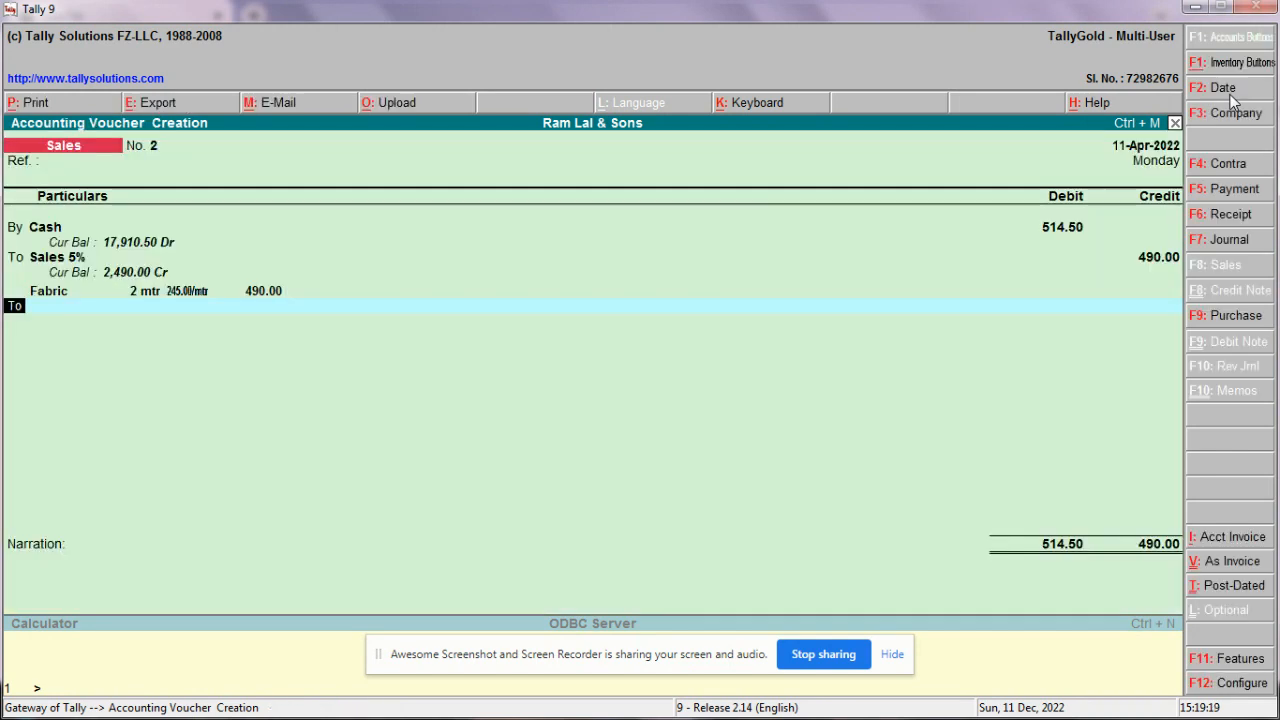
{"action": "key", "text": "Return"}
{"action": "type", "text": "Cg"}
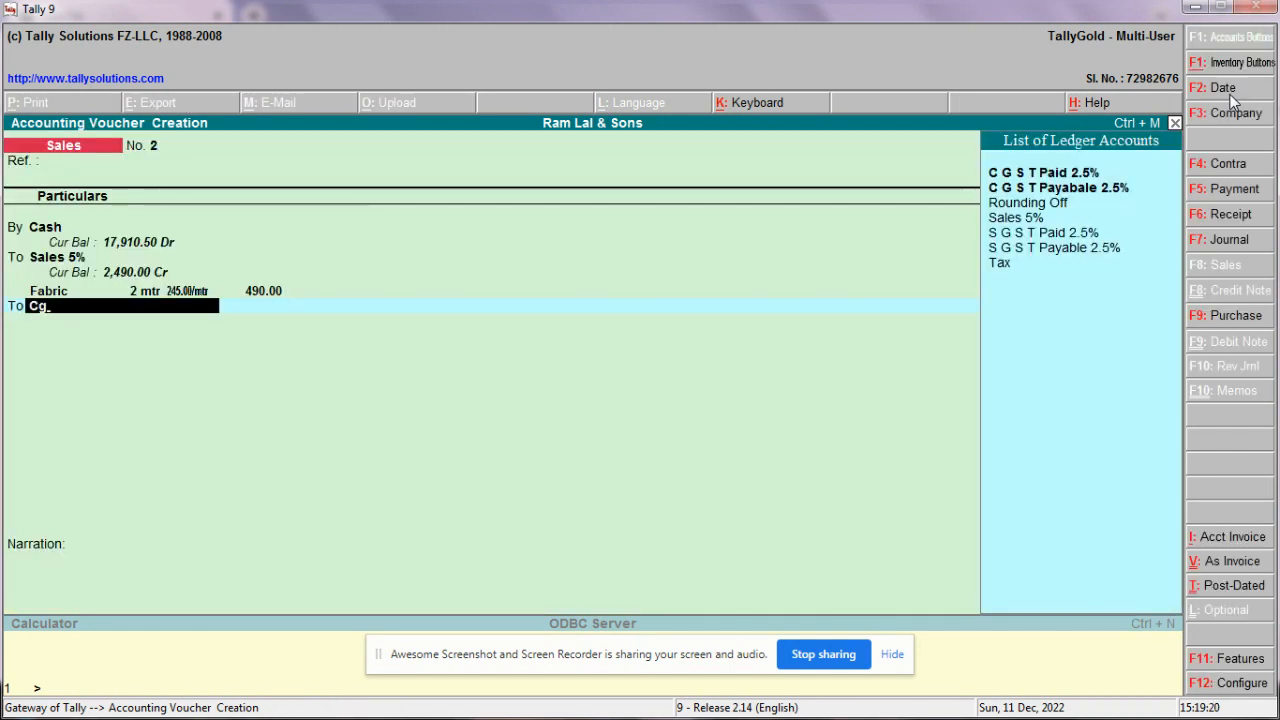
{"action": "key", "text": "Down"}
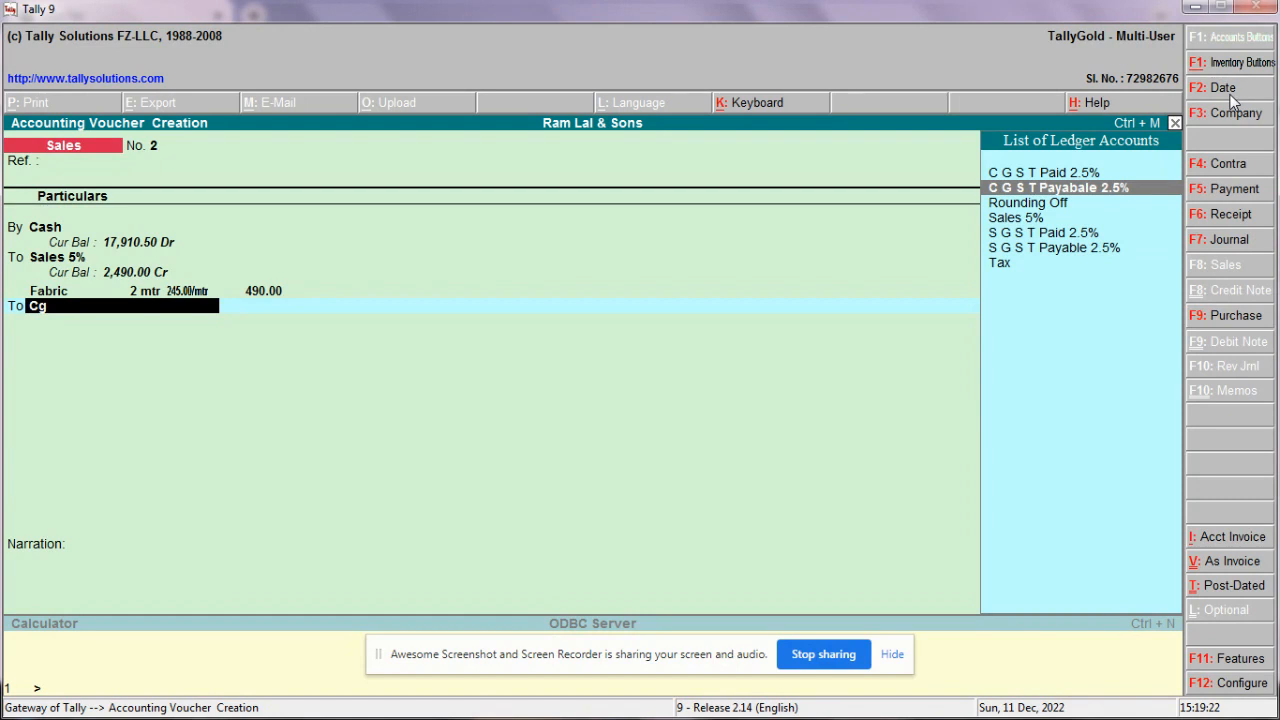
{"action": "key", "text": "Return"}
{"action": "type", "text": "12.25"}
{"action": "key", "text": "Return"}
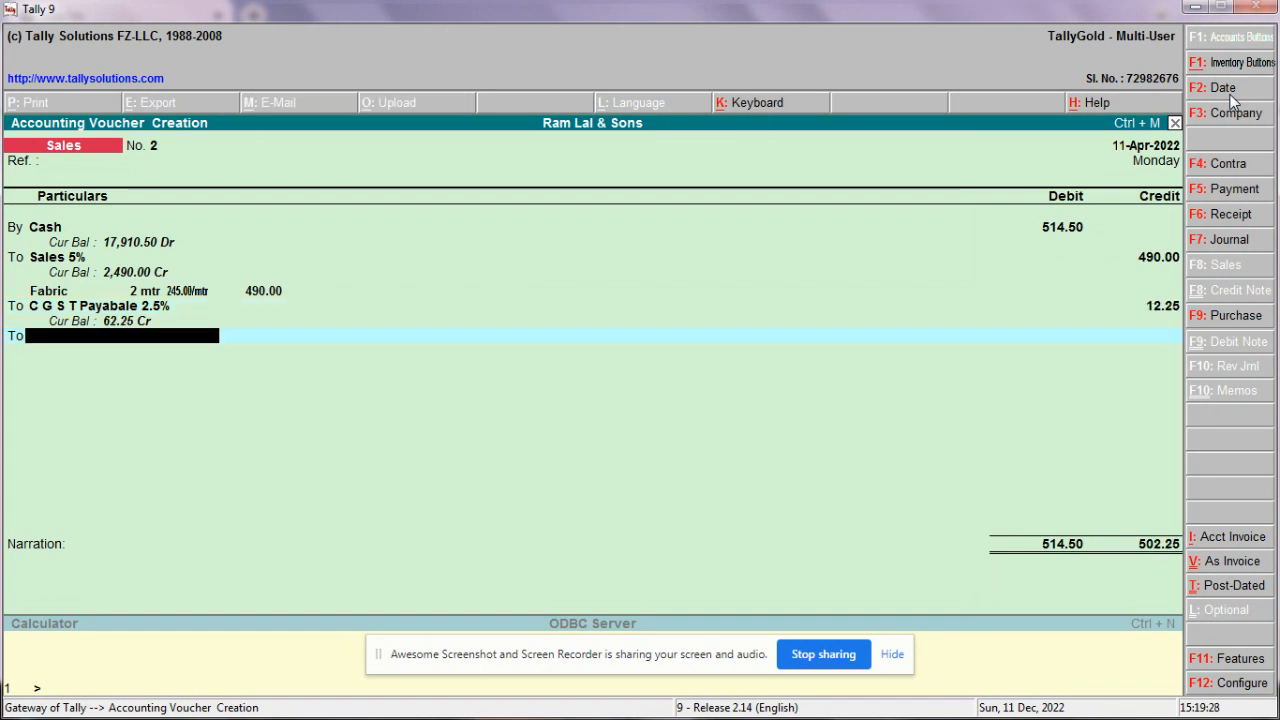
Step: Add S G S T Payable 2.5% for 12.25
{"action": "type", "text": "Sgs"}
{"action": "key", "text": "Down"}
{"action": "key", "text": "Down"}
{"action": "key", "text": "Return"}
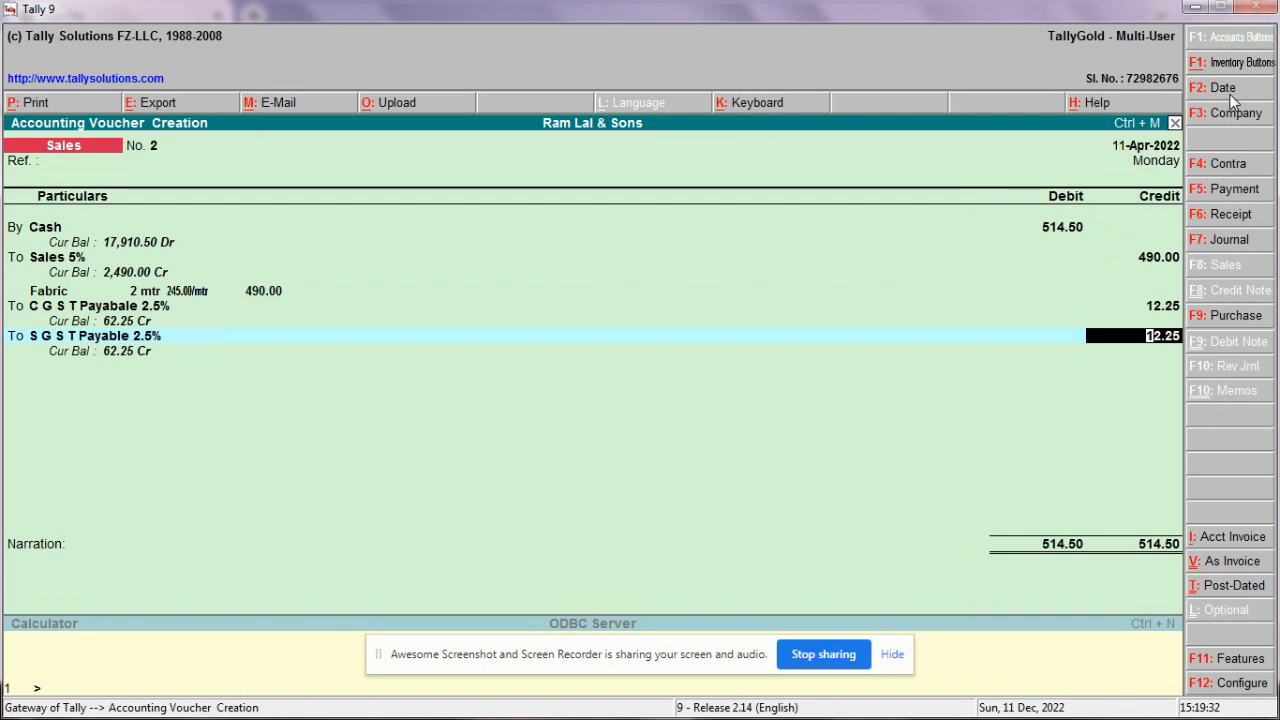
{"action": "key", "text": "Return"}
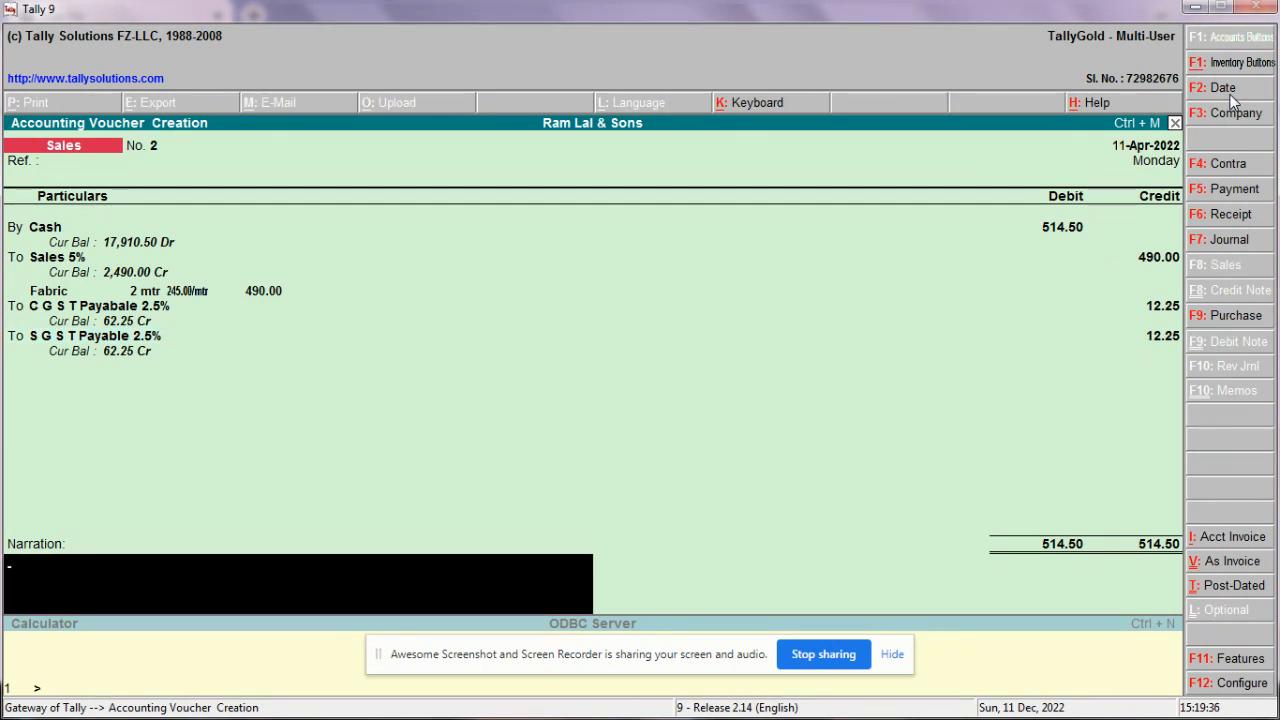
Step: Enter the narration 'Bill no. 02' and save sales voucher No. 2
{"action": "type", "text": "Bill no. 01"}
{"action": "key", "text": "BackSpace"}
{"action": "type", "text": "2"}
{"action": "key", "text": "Return"}
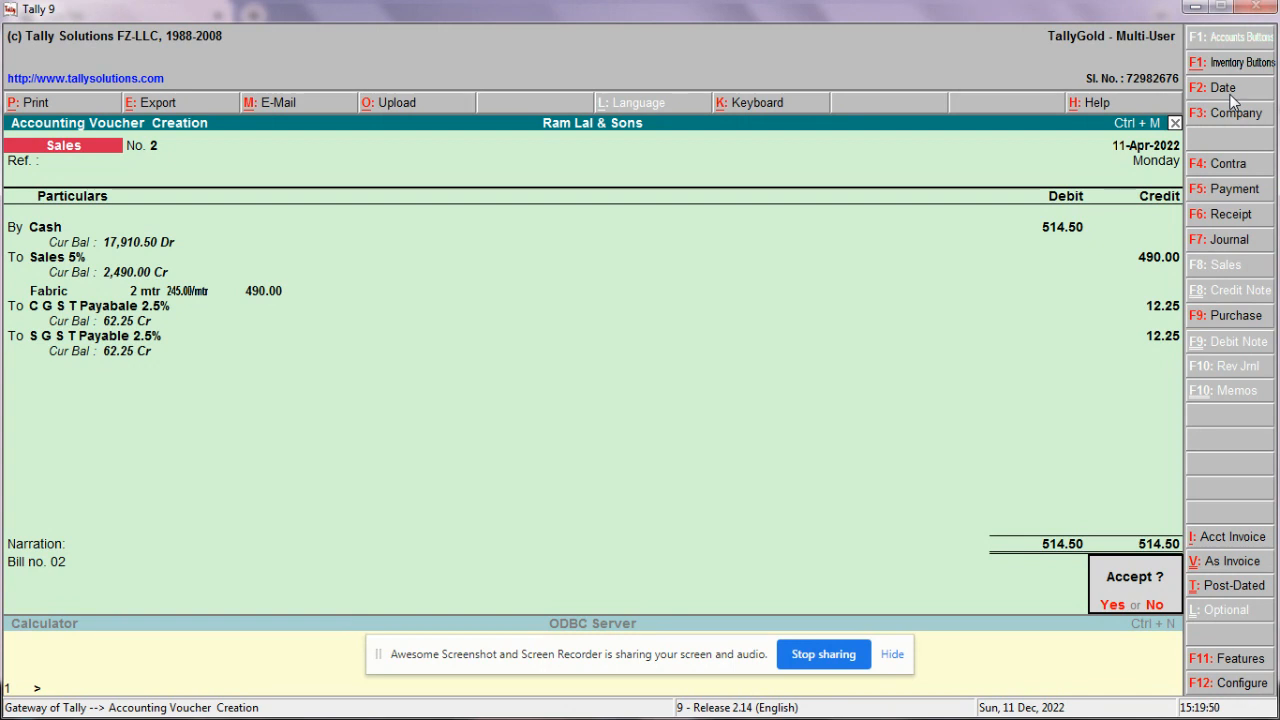
{"action": "key", "text": "y"}
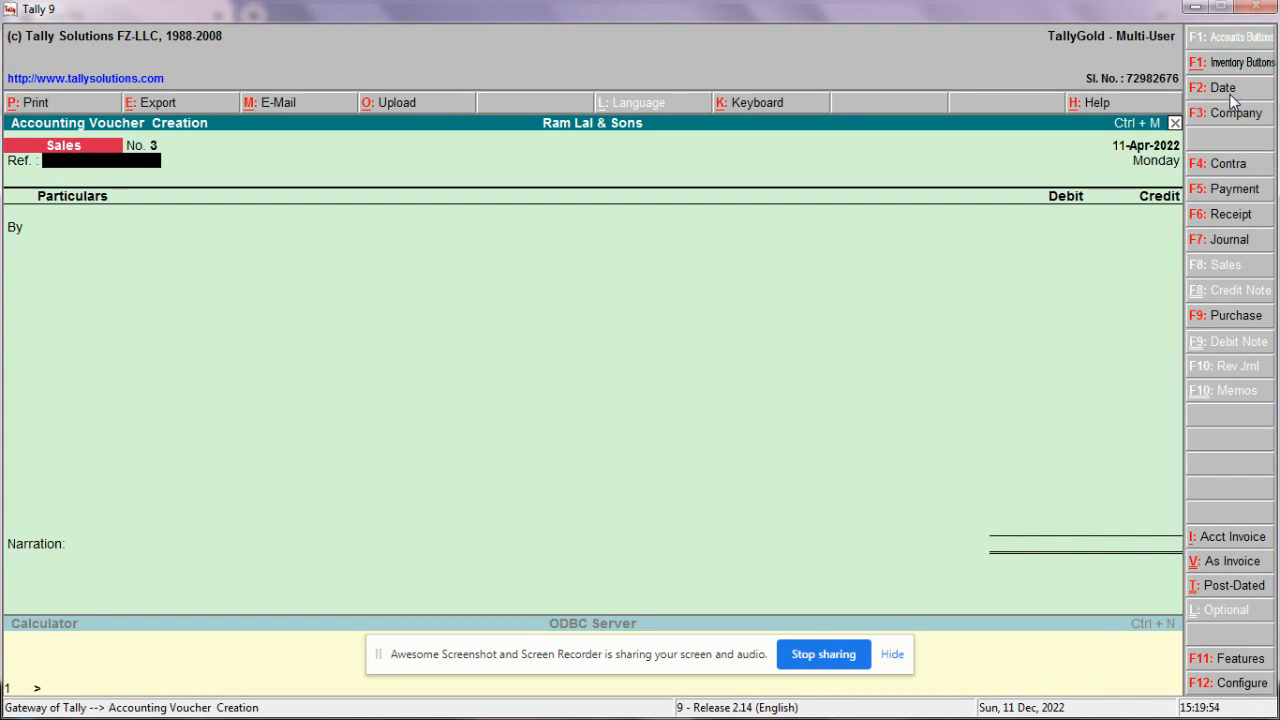
Step: Change voucher No. 3's date to 15-Apr-2022 (Friday)
{"action": "left_click", "coordinate": [1231, 95]}
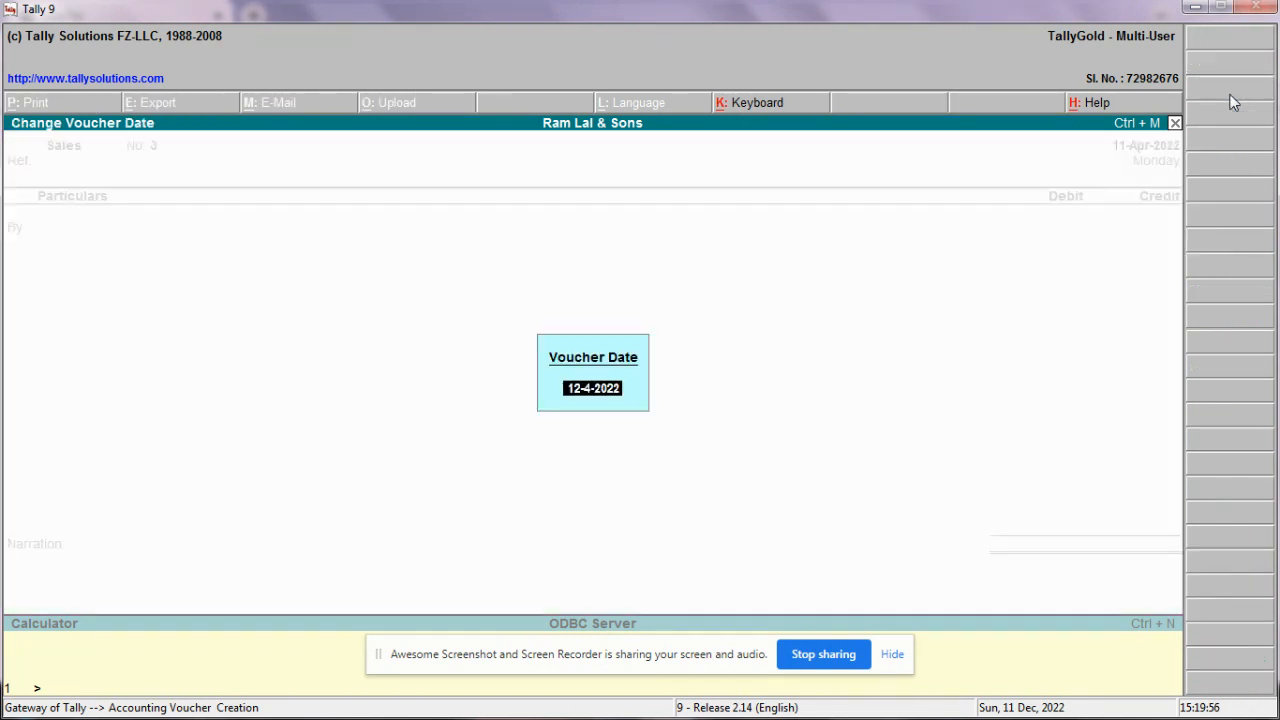
{"action": "type", "text": "15"}
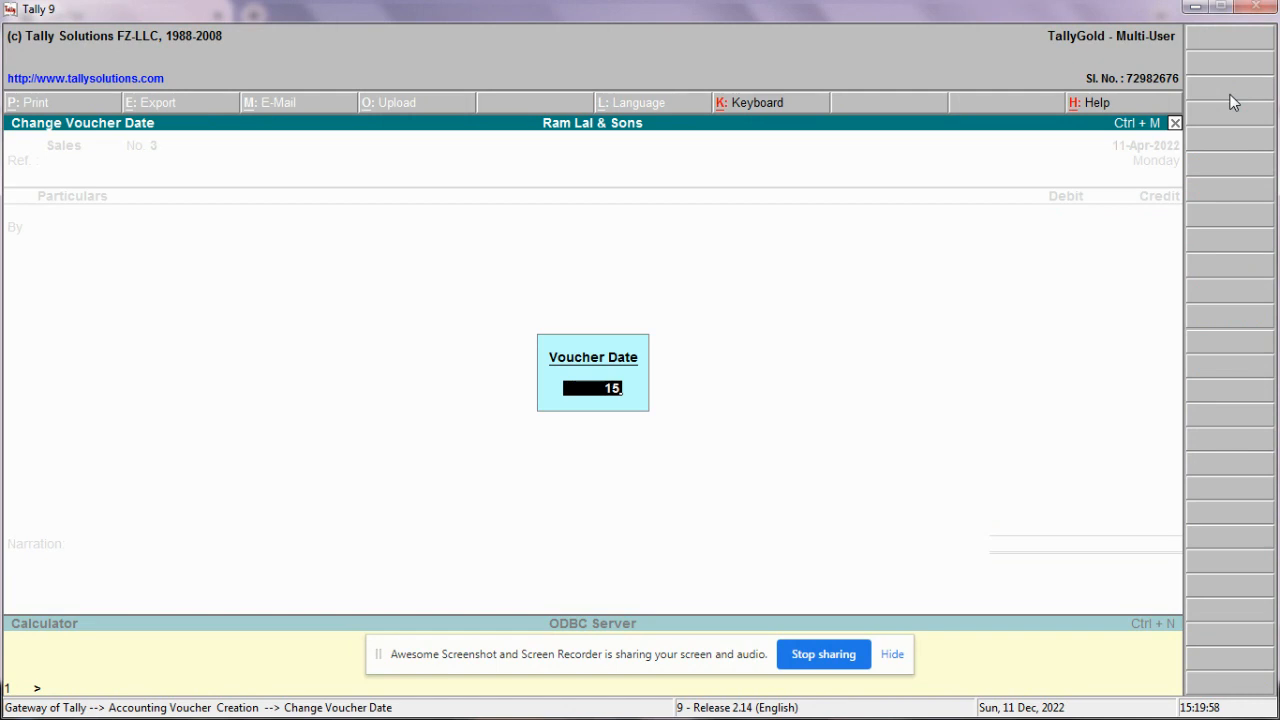
{"action": "key", "text": "Return"}
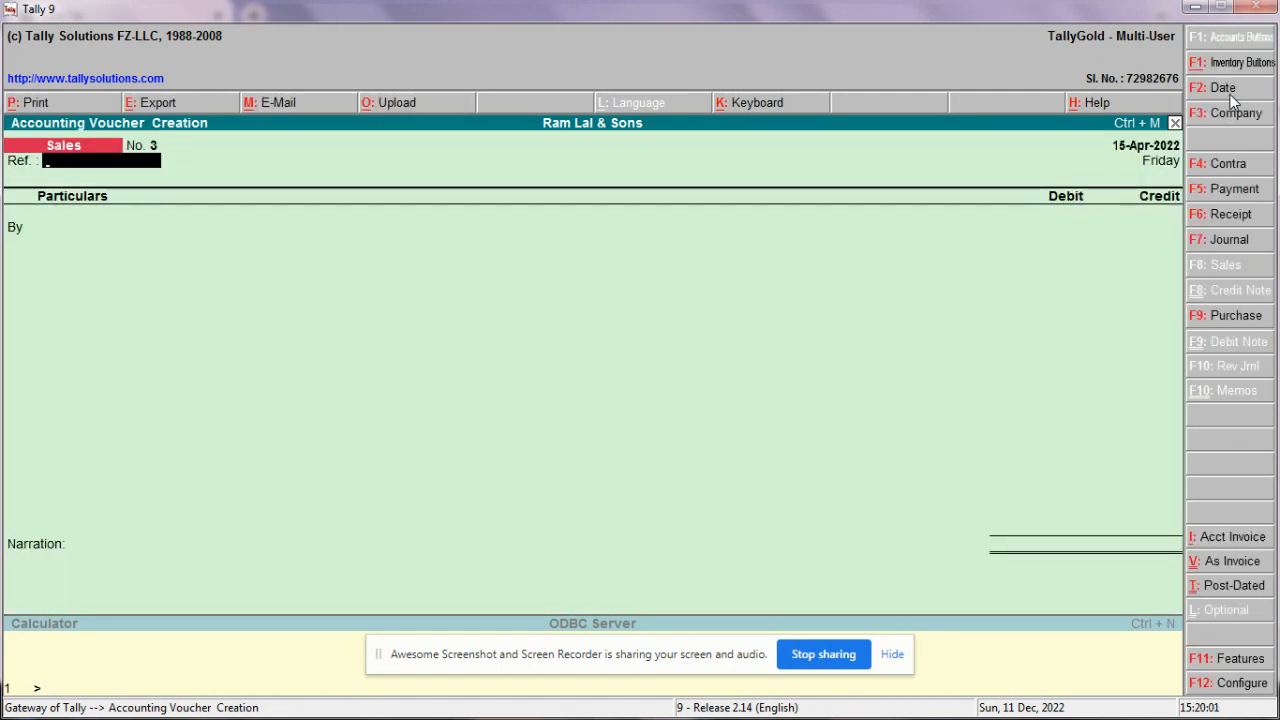
Step: Start a receipt into Canara Bank from the customer's ledger for 2,100
{"action": "left_click", "coordinate": [1226, 224]}
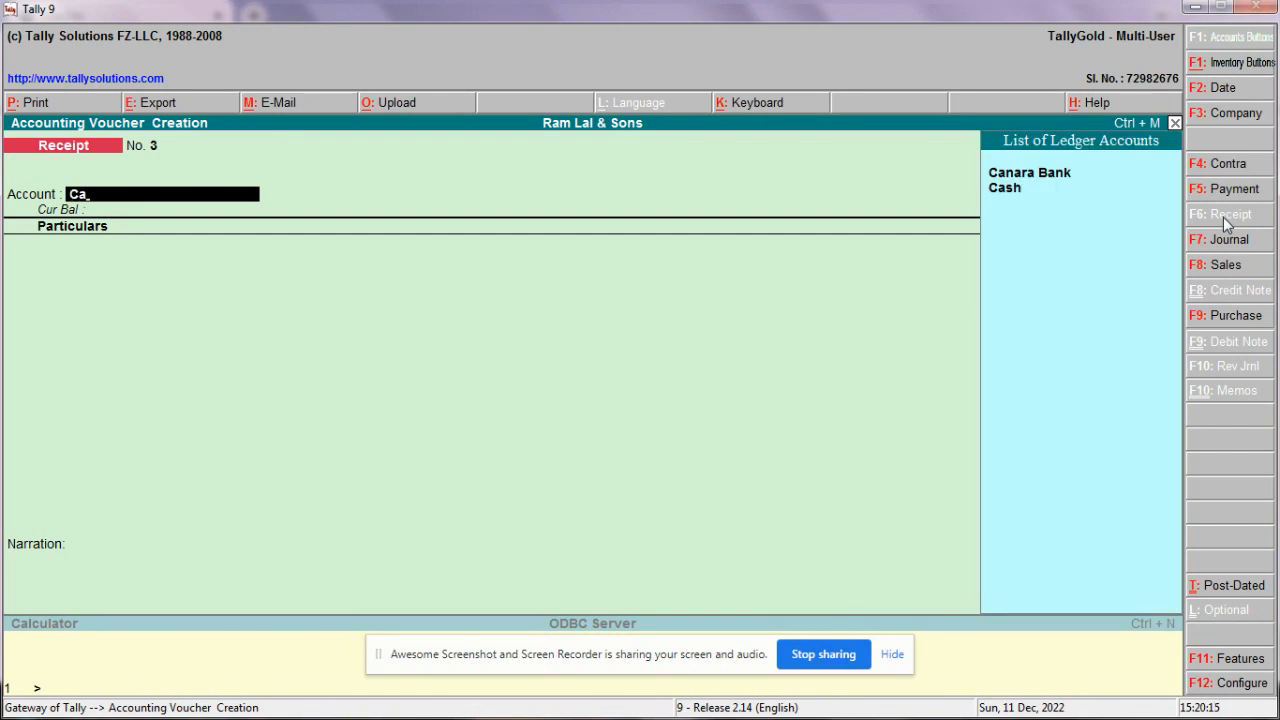
{"action": "key", "text": "Return"}
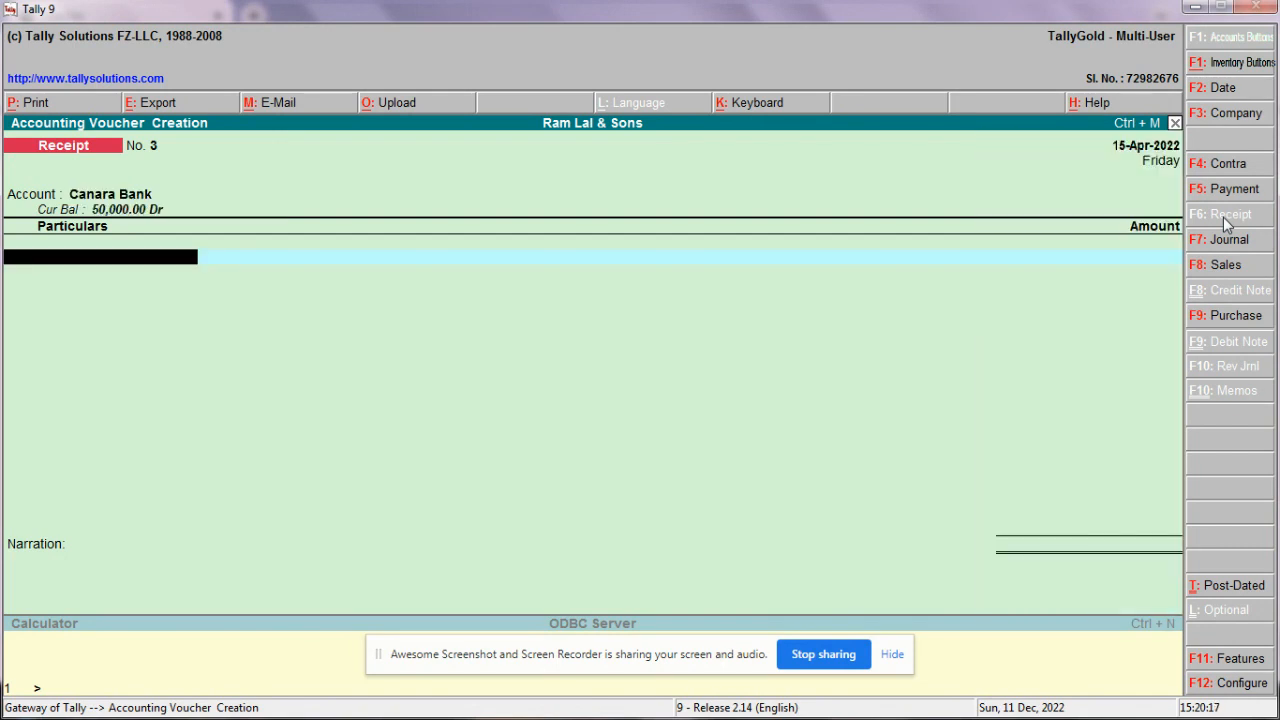
{"action": "type", "text": "Ish"}
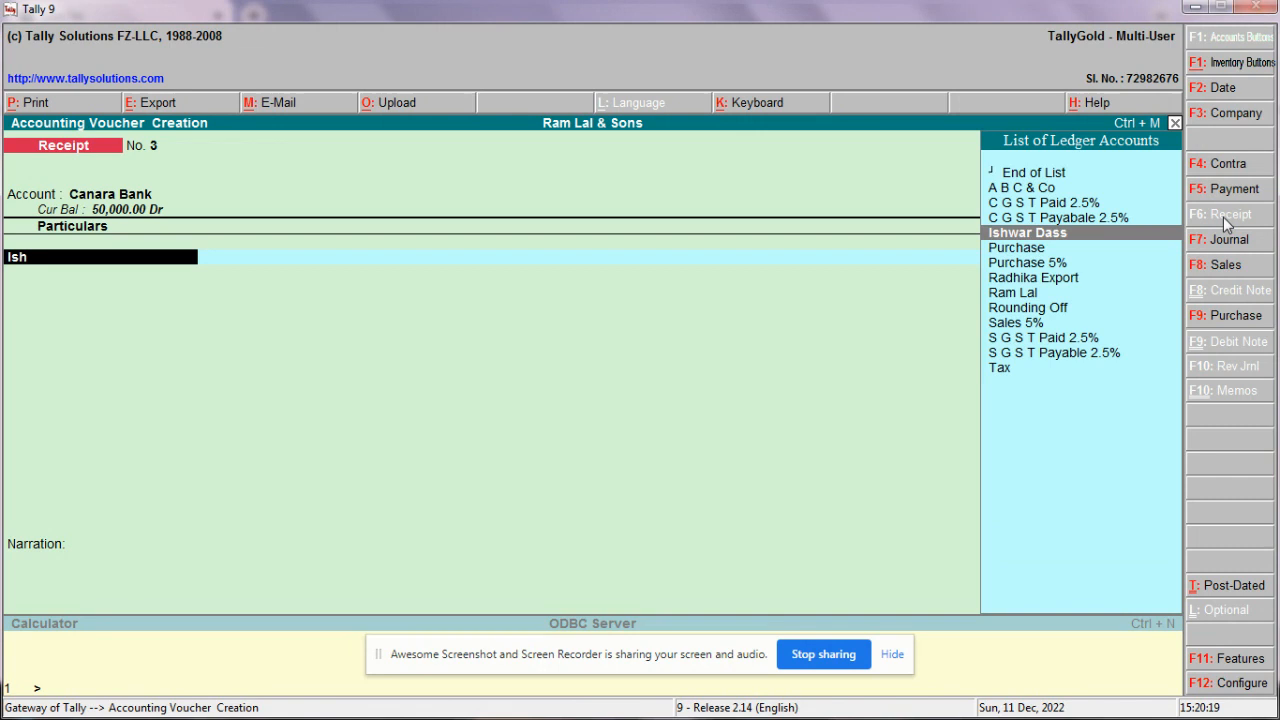
{"action": "key", "text": "Return"}
{"action": "type", "text": "2100"}
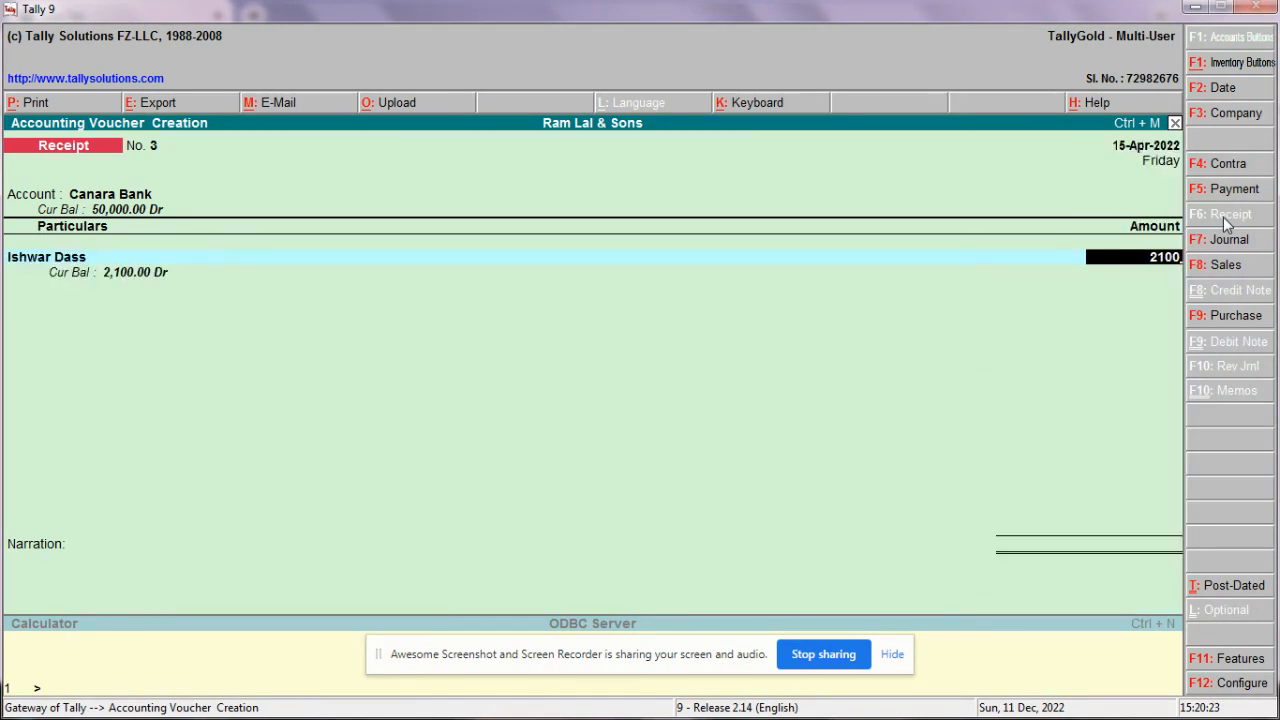
{"action": "key", "text": "Return"}
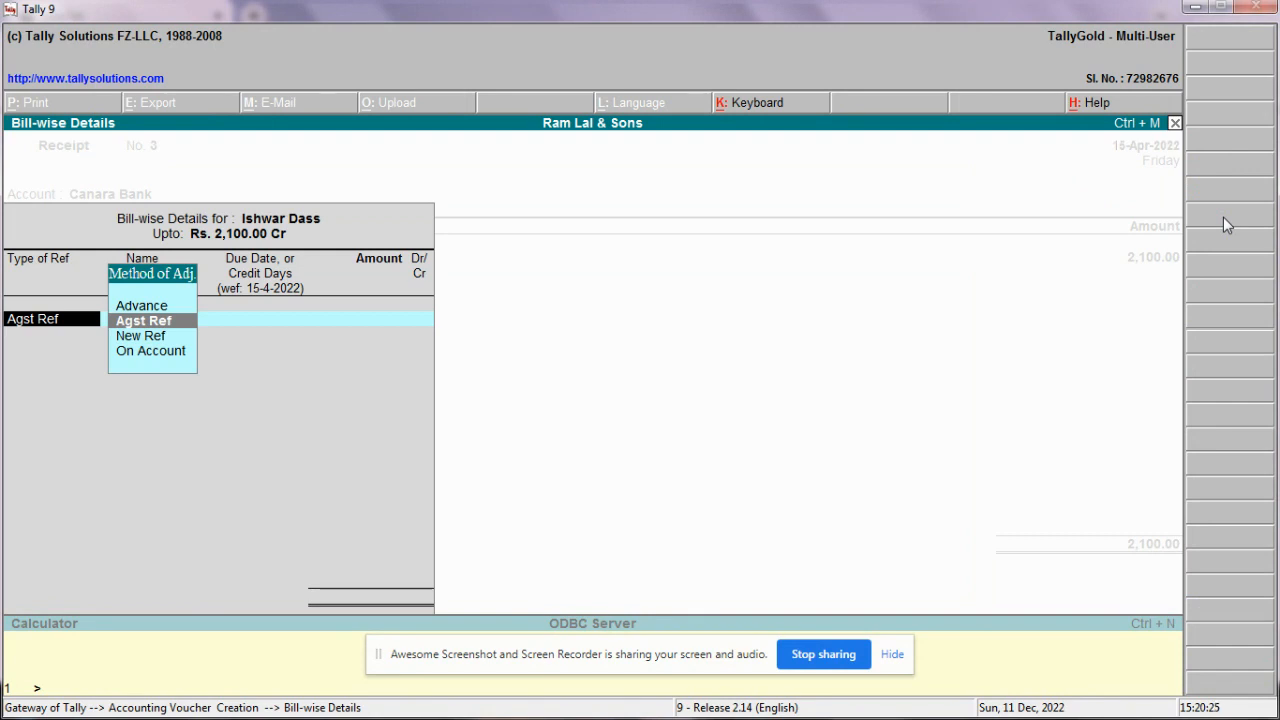
Step: Settle it against pending bill 1, add the cheque number as narration, and save
{"action": "key", "text": "Return"}
{"action": "key", "text": "Return"}
{"action": "key", "text": "Return"}
{"action": "key", "text": "Return"}
{"action": "key", "text": "Return"}
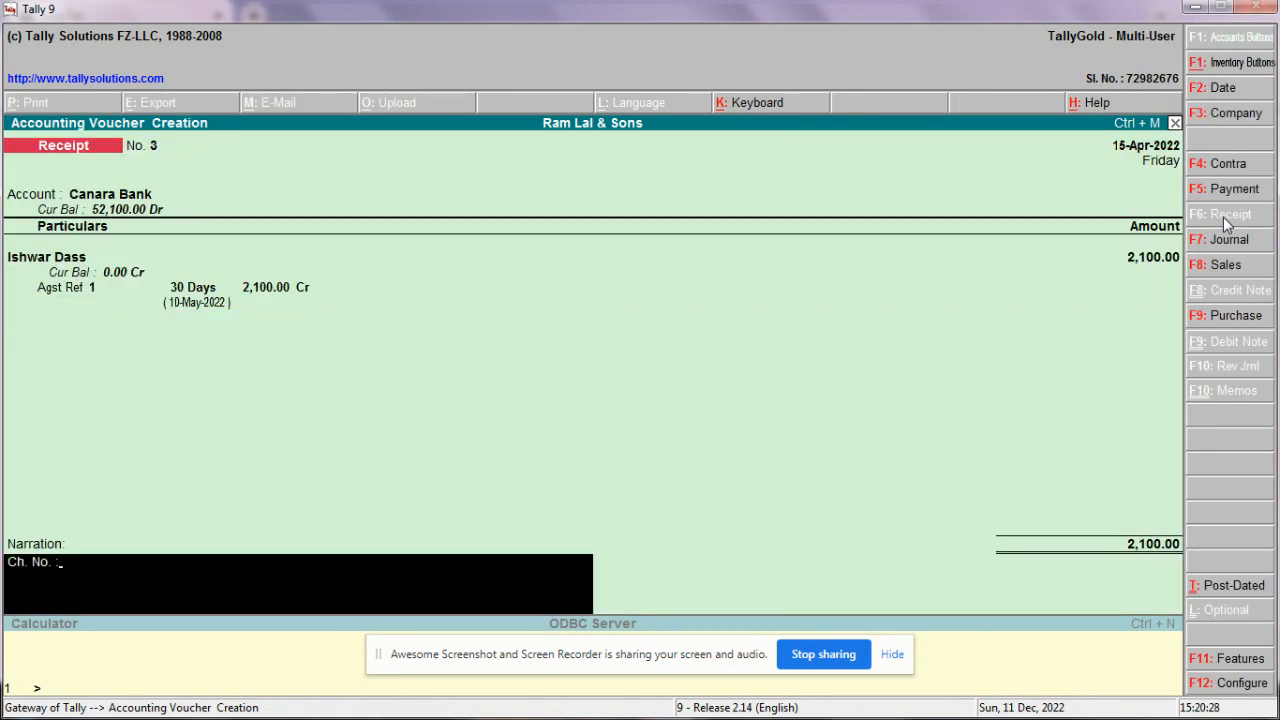
{"action": "type", "text": "123456"}
{"action": "key", "text": "Return"}
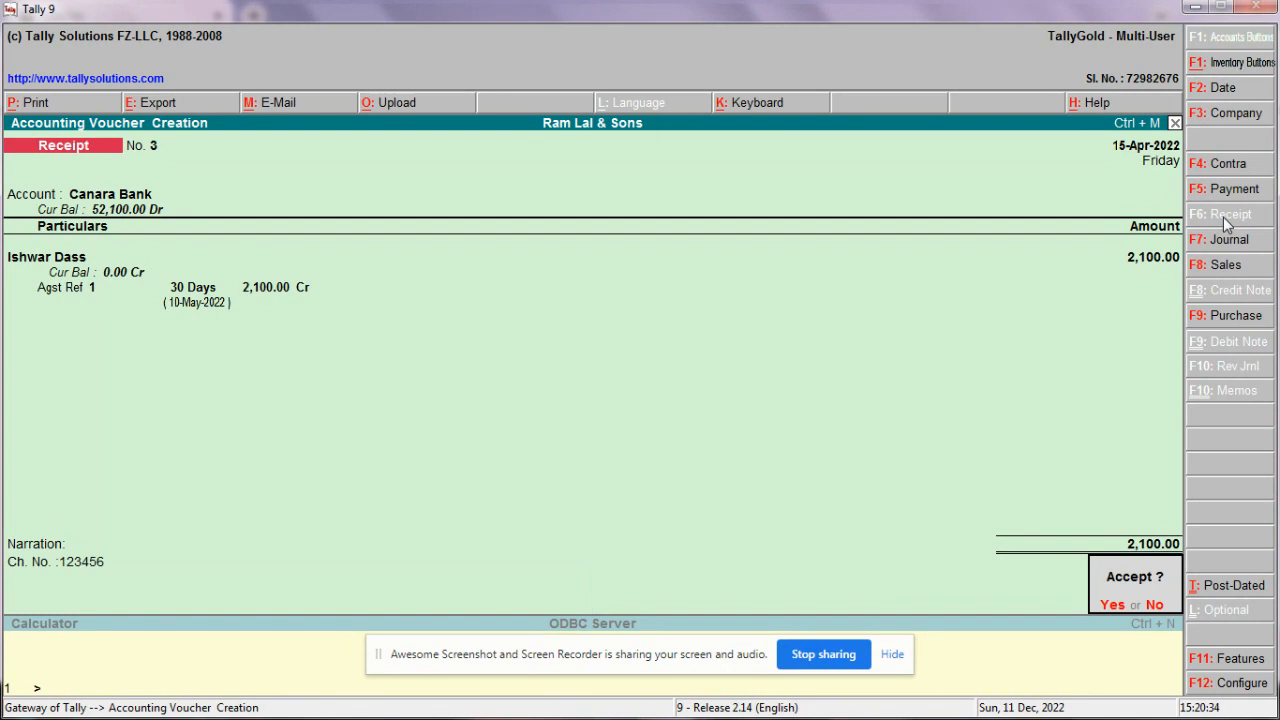
{"action": "key", "text": "Return"}
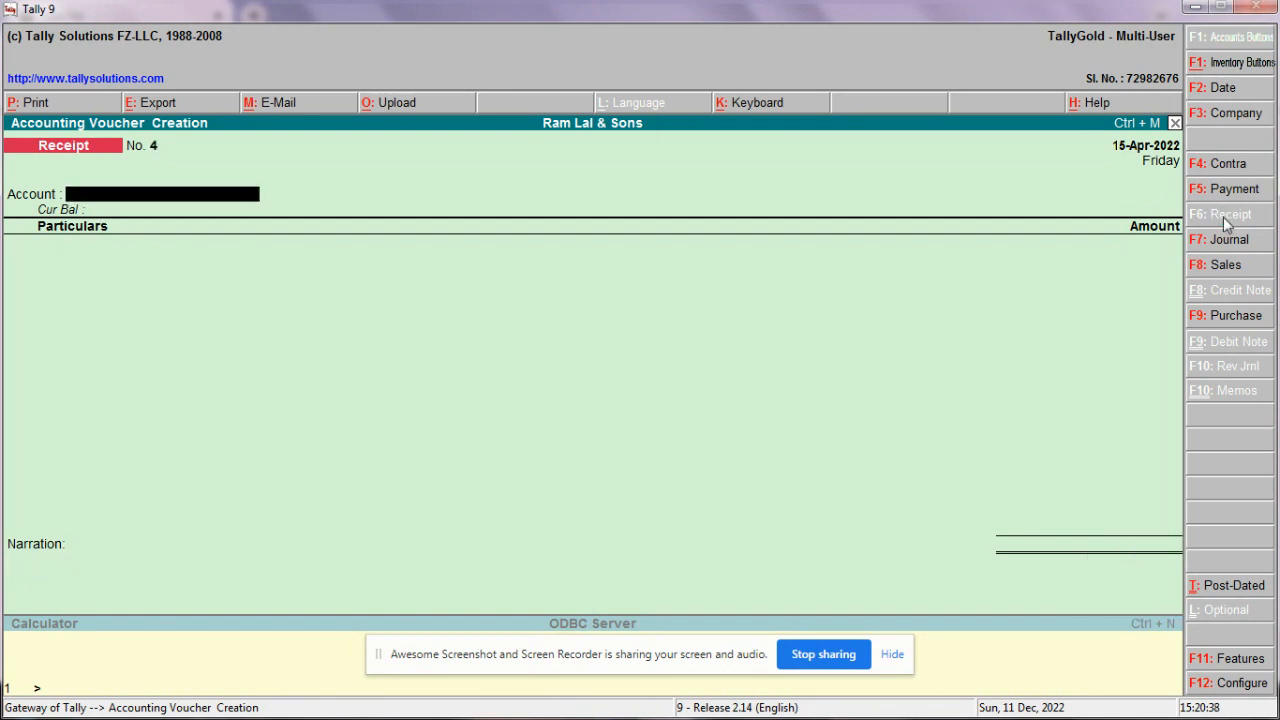
{"action": "key", "text": "Escape"}
Step: Return to the Gateway and open the Balance Sheet in detailed form
{"action": "key", "text": "Return"}
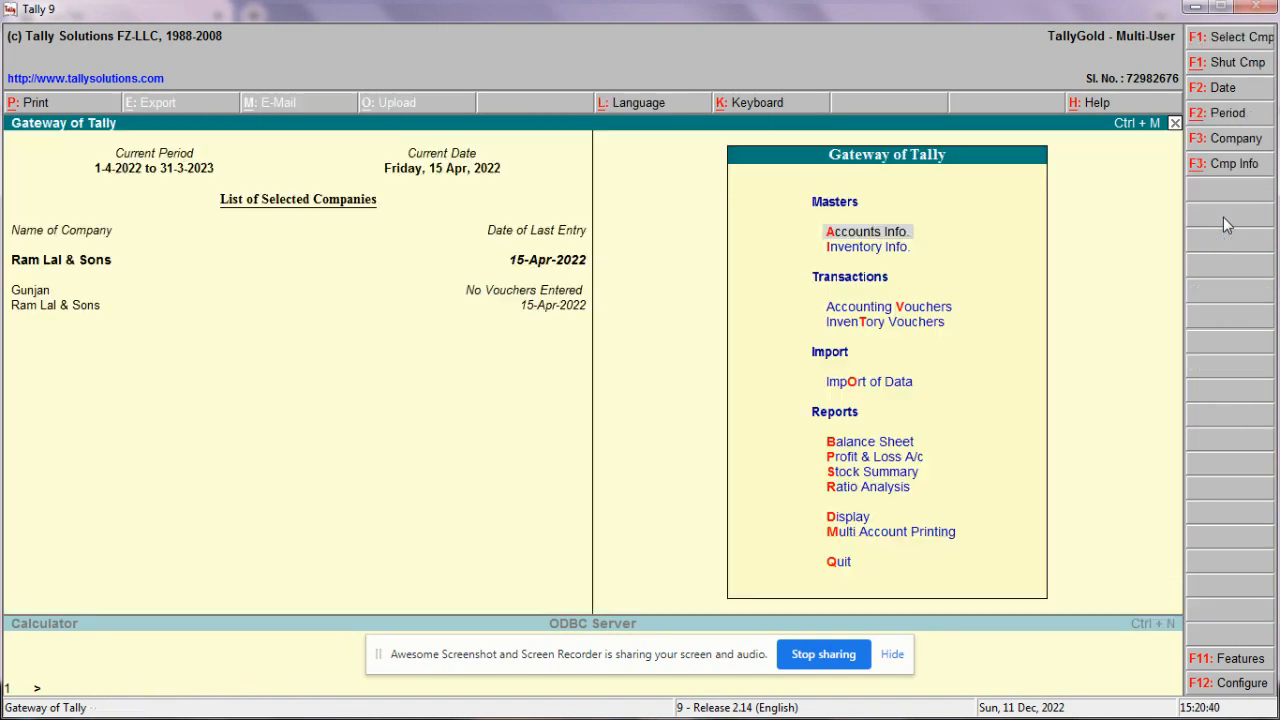
{"action": "key", "text": "Down"}
{"action": "key", "text": "Down"}
{"action": "key", "text": "Down"}
{"action": "key", "text": "Down"}
{"action": "key", "text": "Down"}
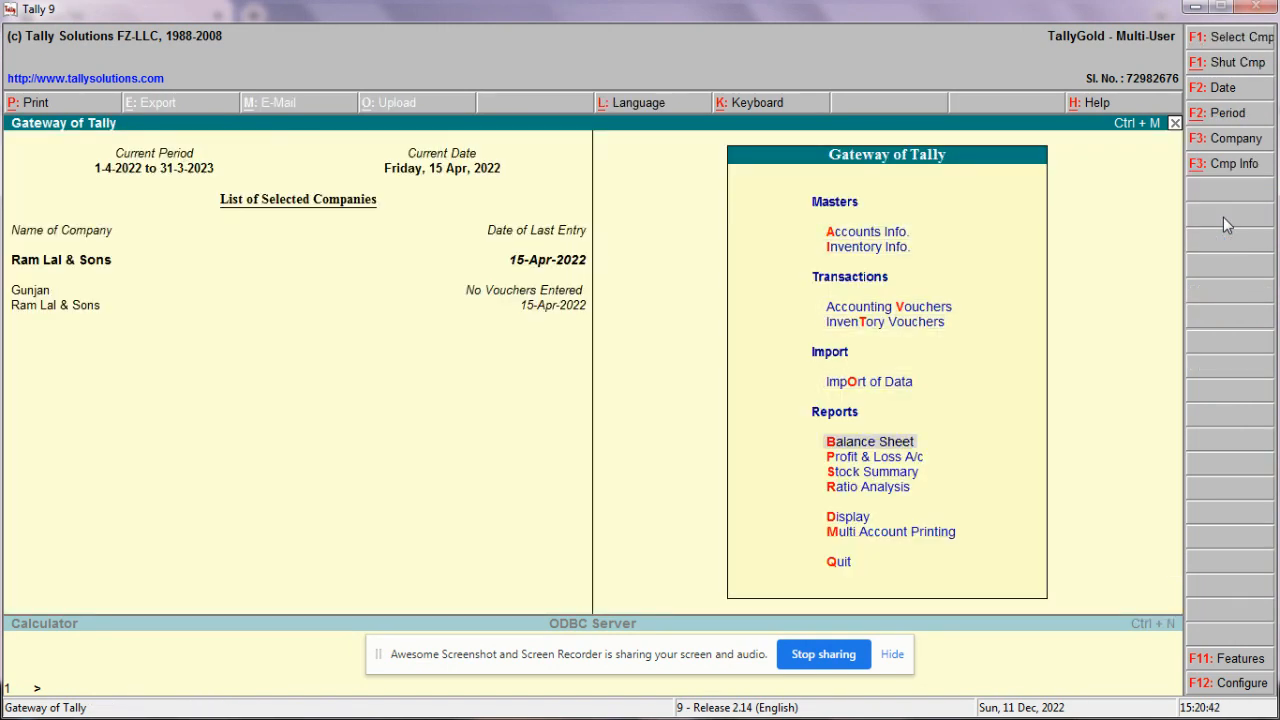
{"action": "key", "text": "Return"}
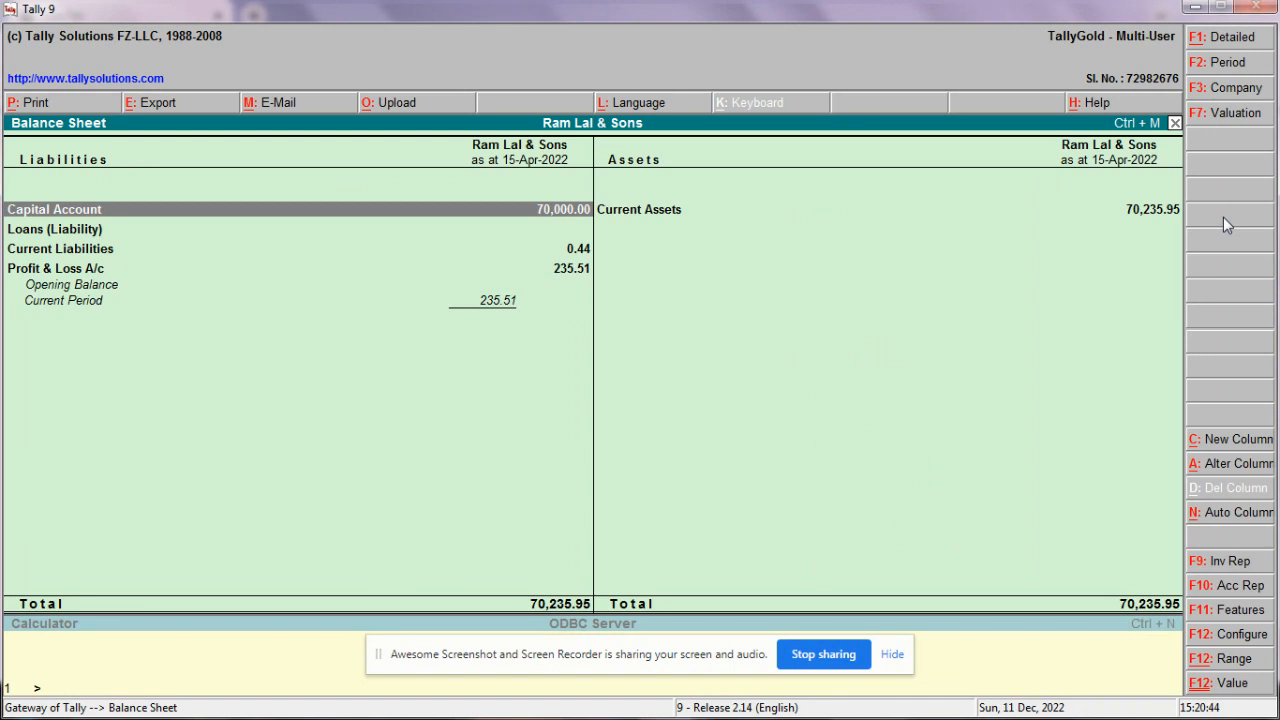
{"action": "left_click", "coordinate": [1224, 40]}
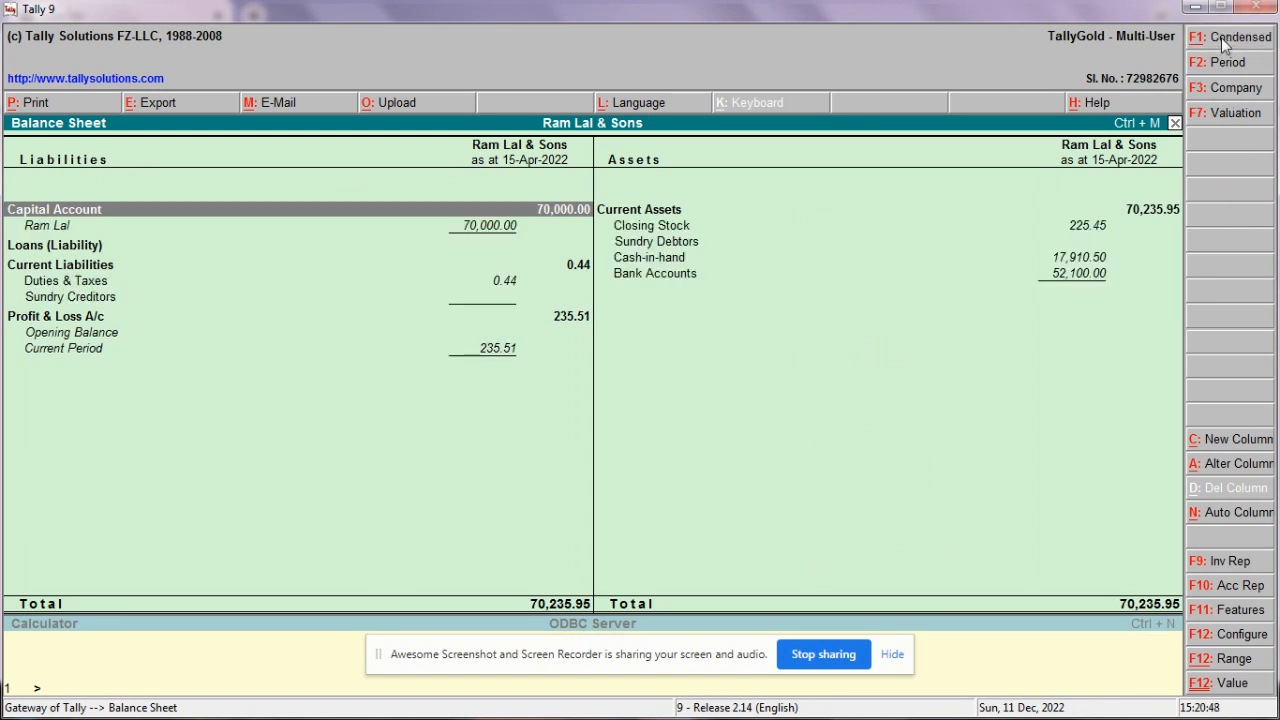
Step: Check the capital ledger's April vouchers, then go back to the Balance Sheet
{"action": "key", "text": "Down"}
{"action": "key", "text": "Return"}
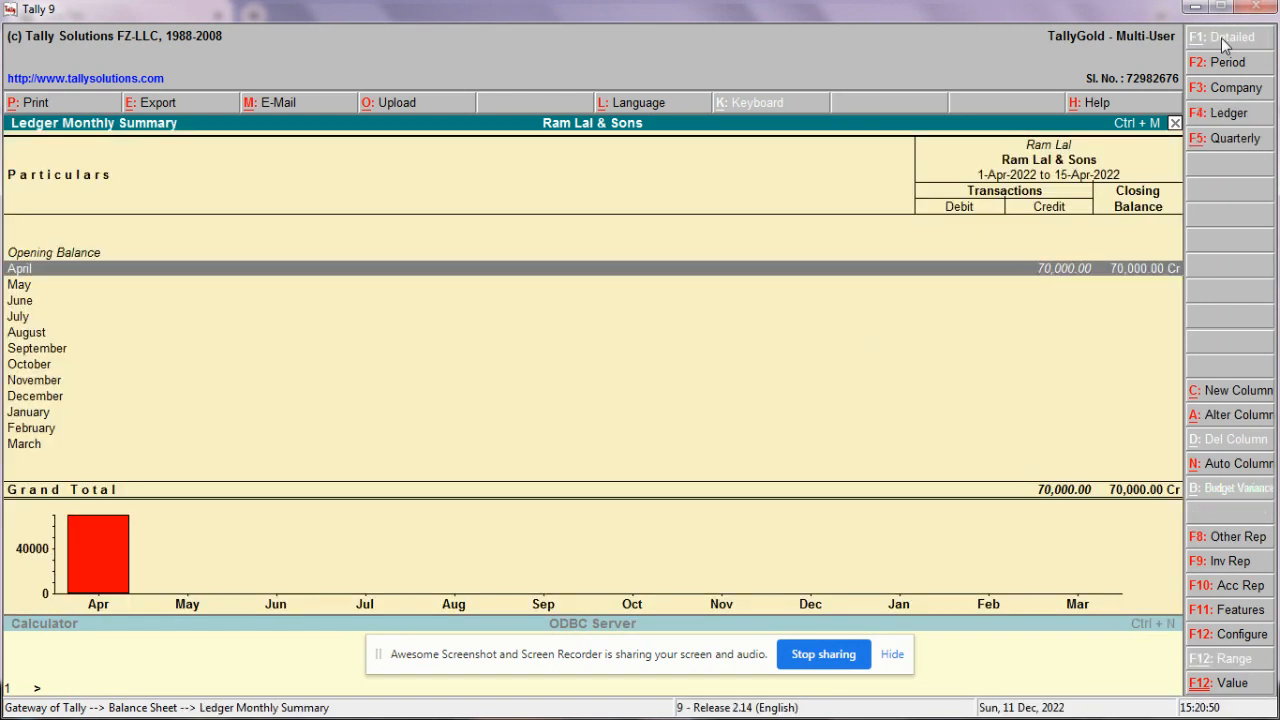
{"action": "key", "text": "Return"}
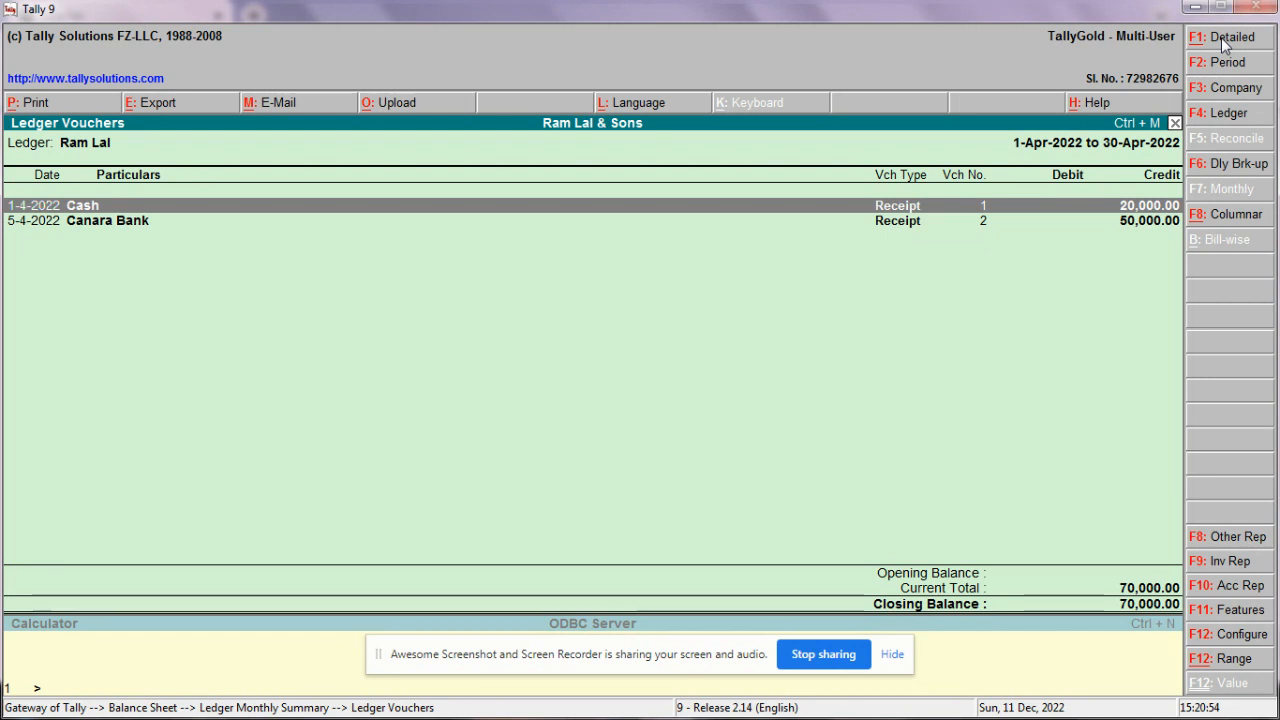
{"action": "key", "text": "Escape"}
{"action": "key", "text": "Escape"}
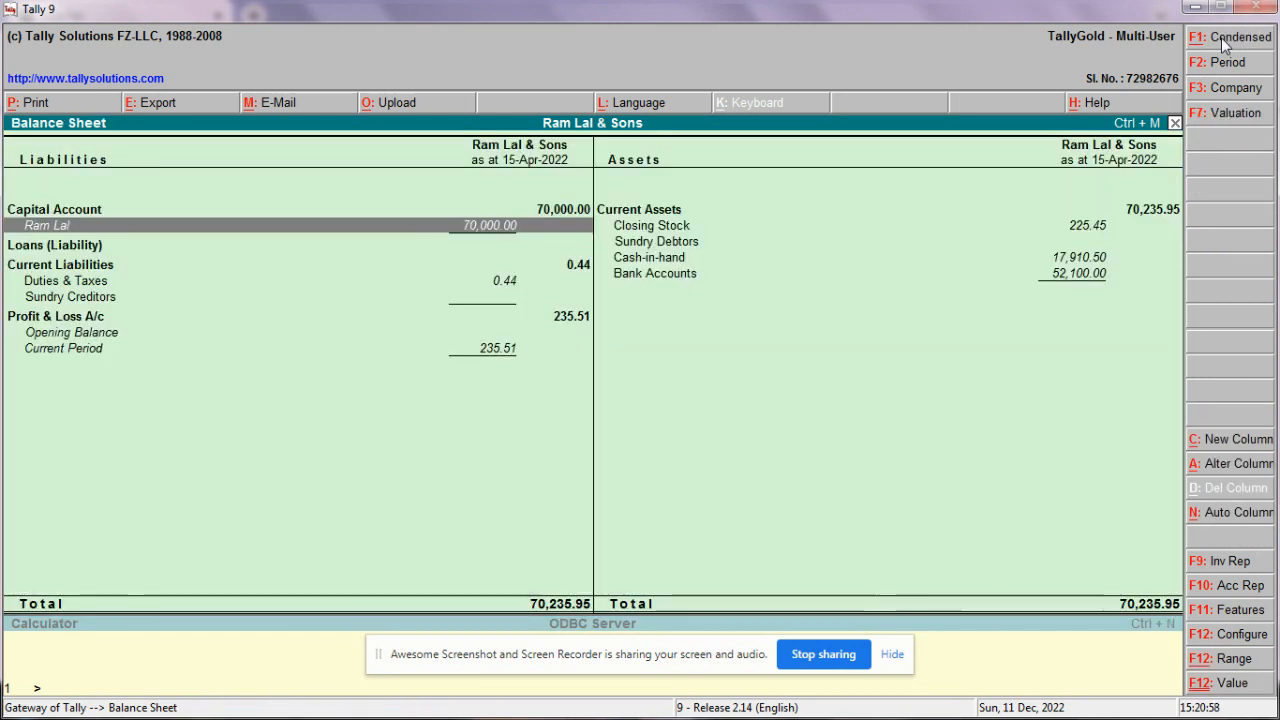
{"action": "key", "text": "Down"}
{"action": "key", "text": "Down"}
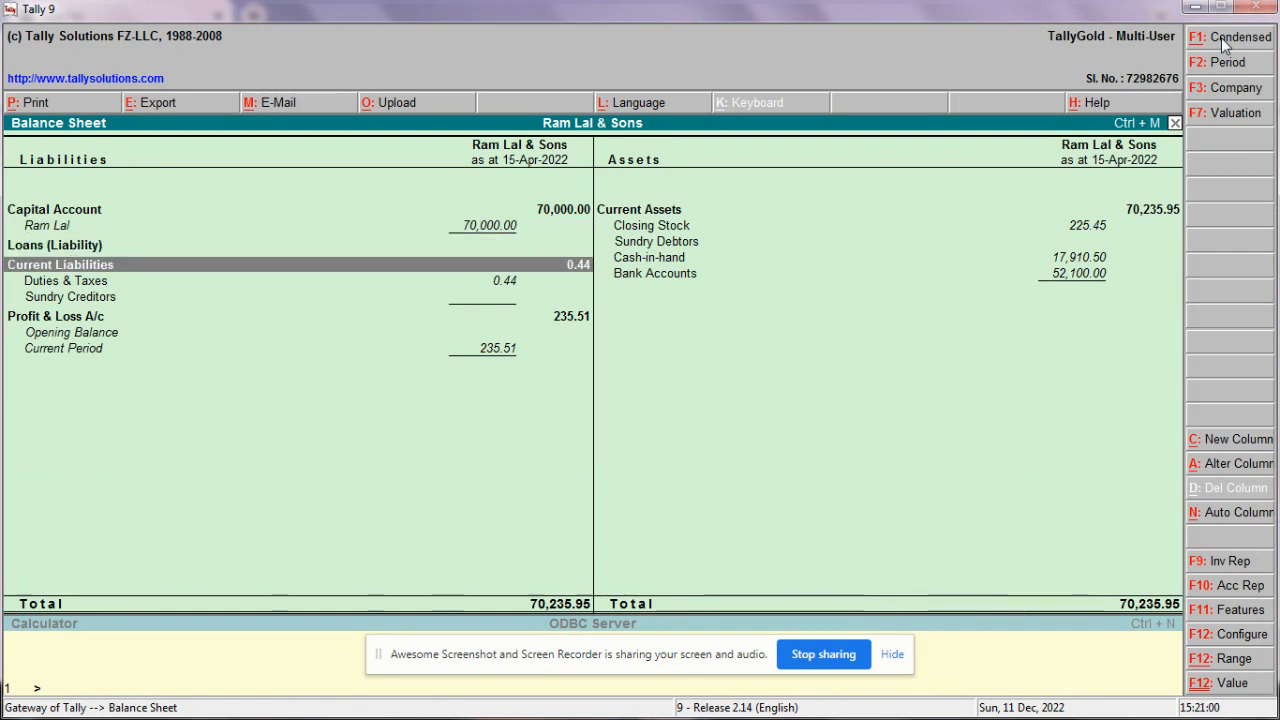
{"action": "key", "text": "Down"}
Step: Open Duties & Taxes and browse the CGST and SGST 2.5% Paid and Payable ledgers
{"action": "key", "text": "Return"}
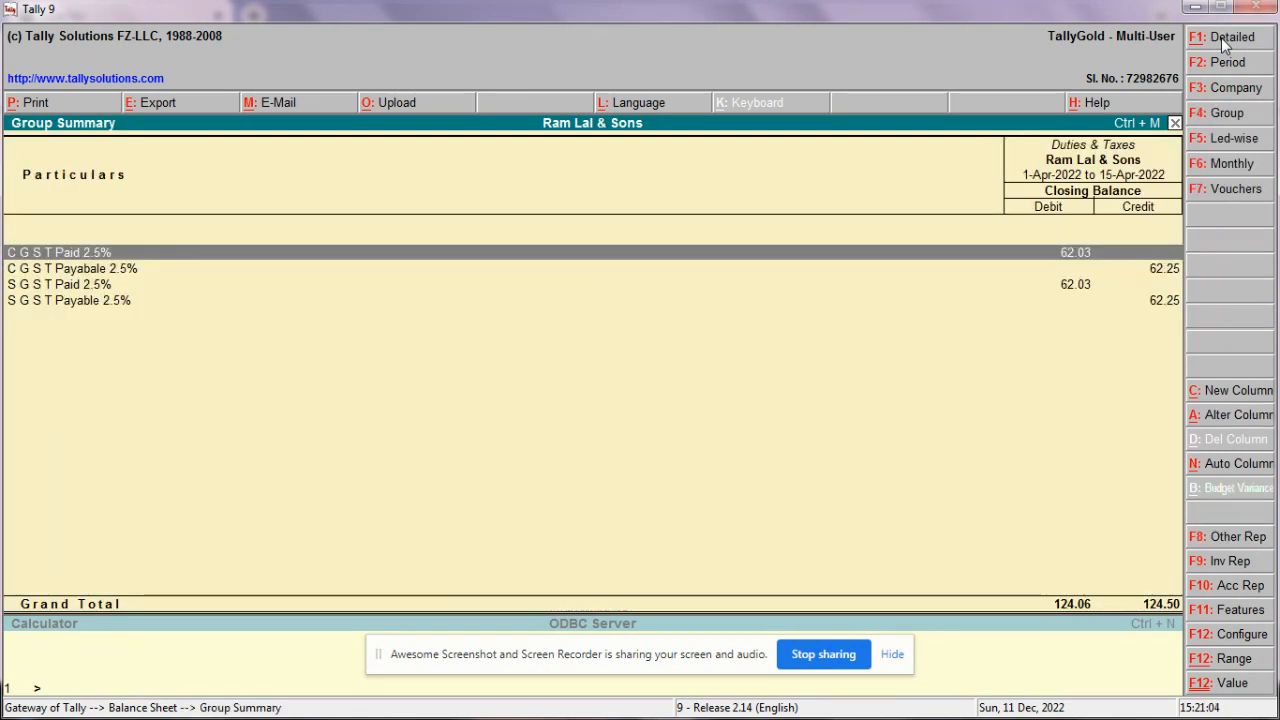
{"action": "key", "text": "Down"}
{"action": "key", "text": "Down"}
{"action": "key", "text": "Down"}
{"action": "key", "text": "Up"}
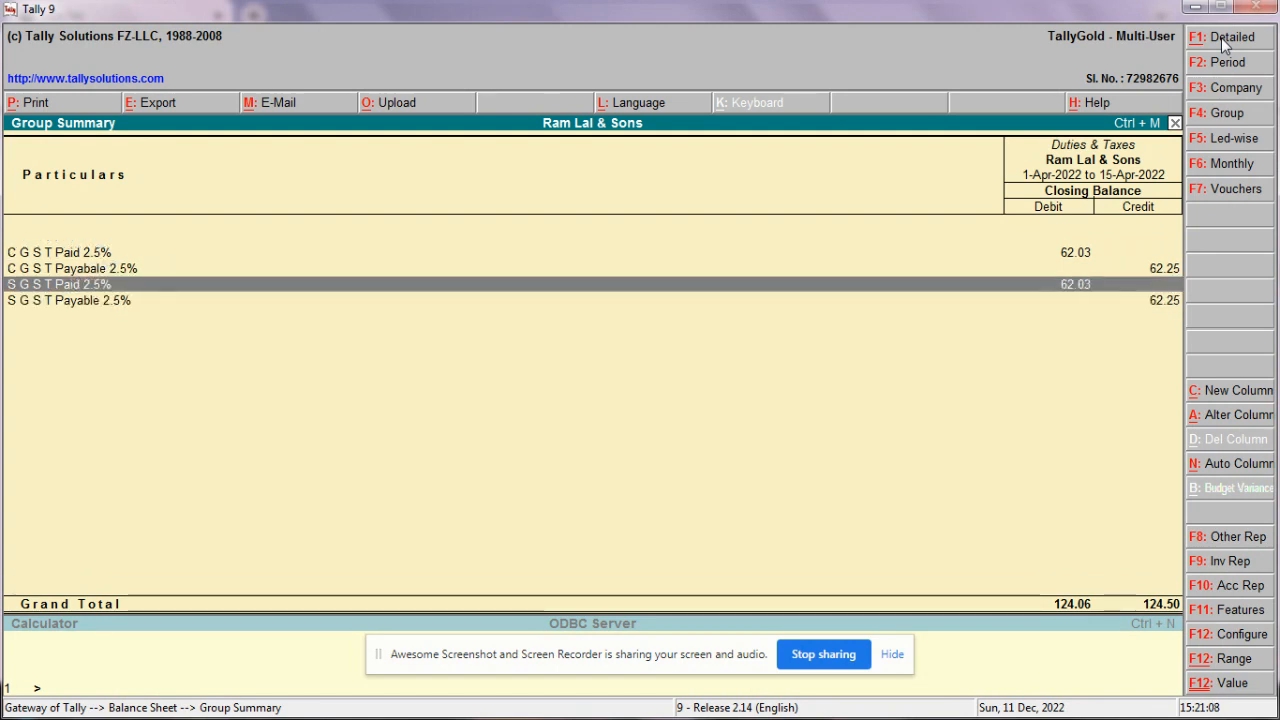
{"action": "key", "text": "Up"}
{"action": "key", "text": "Up"}
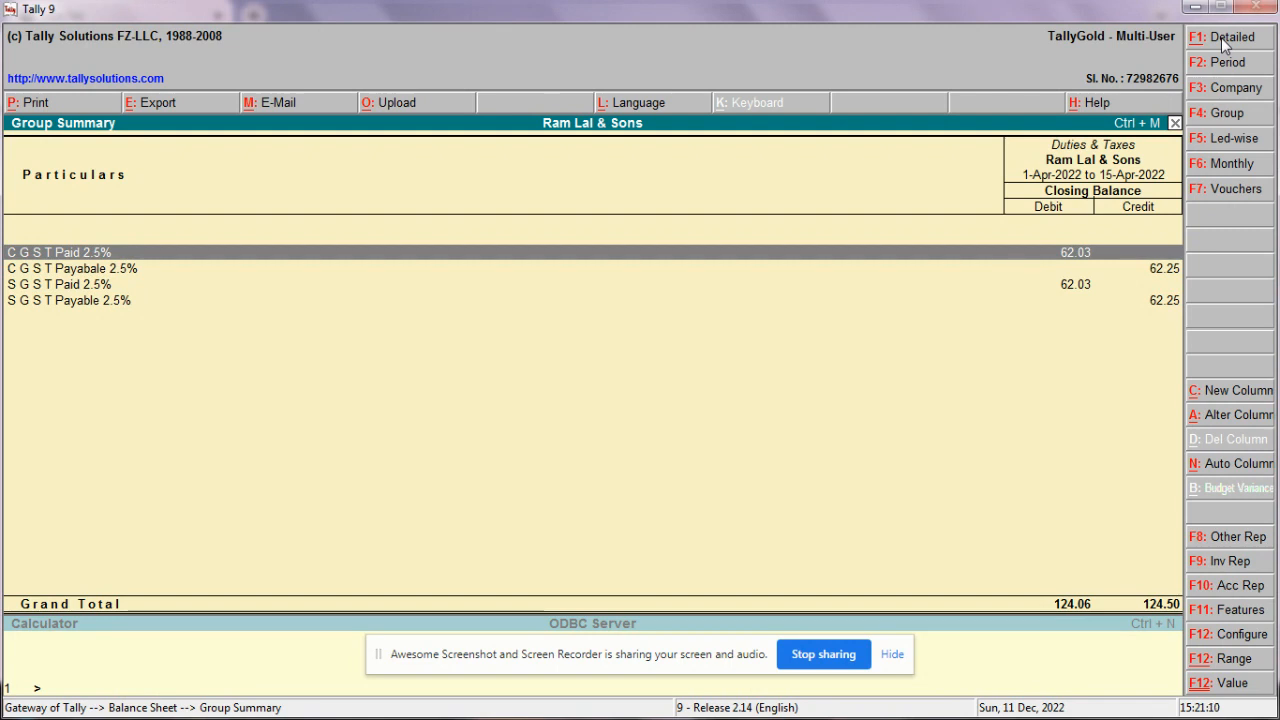
{"action": "key", "text": "Down"}
{"action": "key", "text": "Up"}
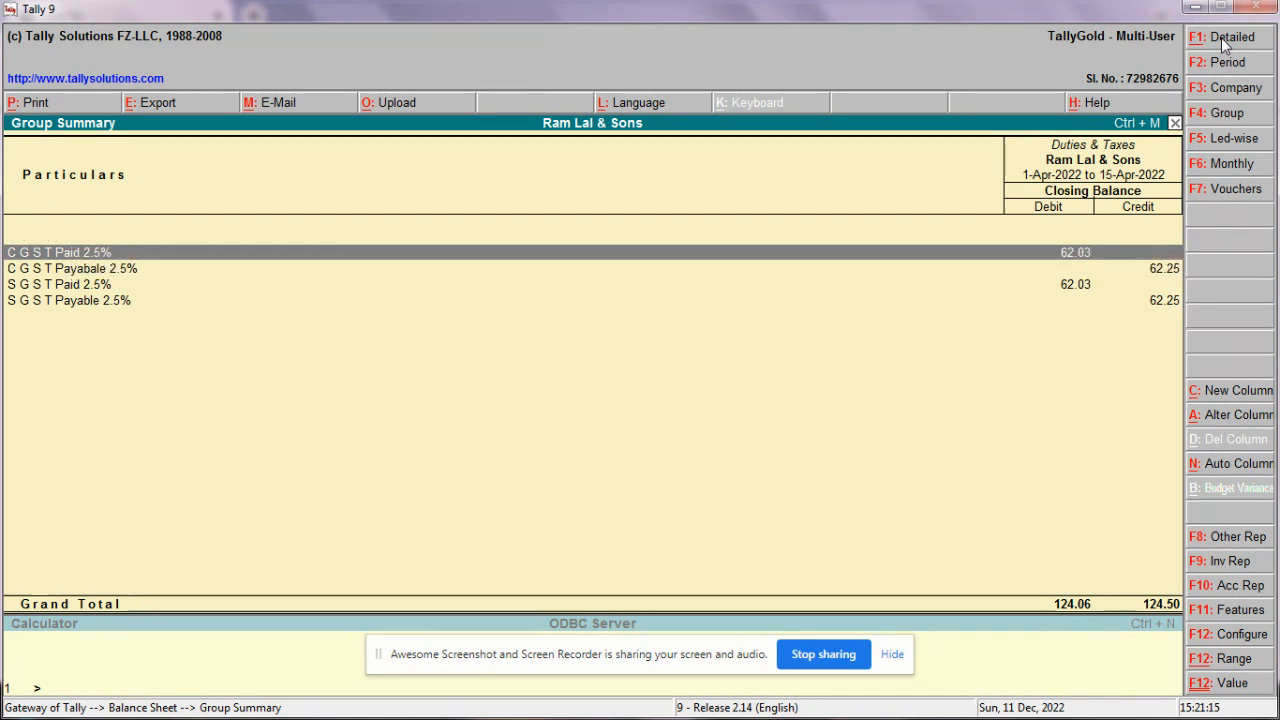
{"action": "key", "text": "Down"}
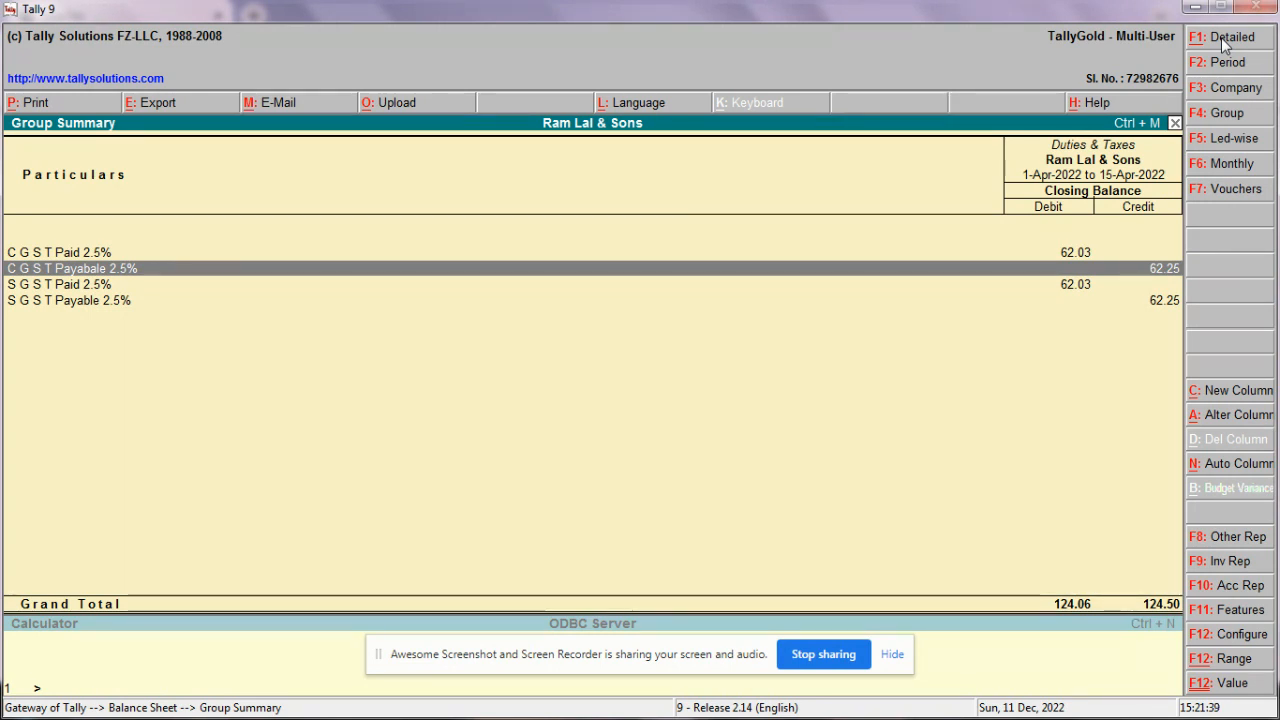
Step: Recheck the CGST Paid and Payable balances under Current Liabilities, then return to the Balance Sheet
{"action": "key", "text": "Escape"}
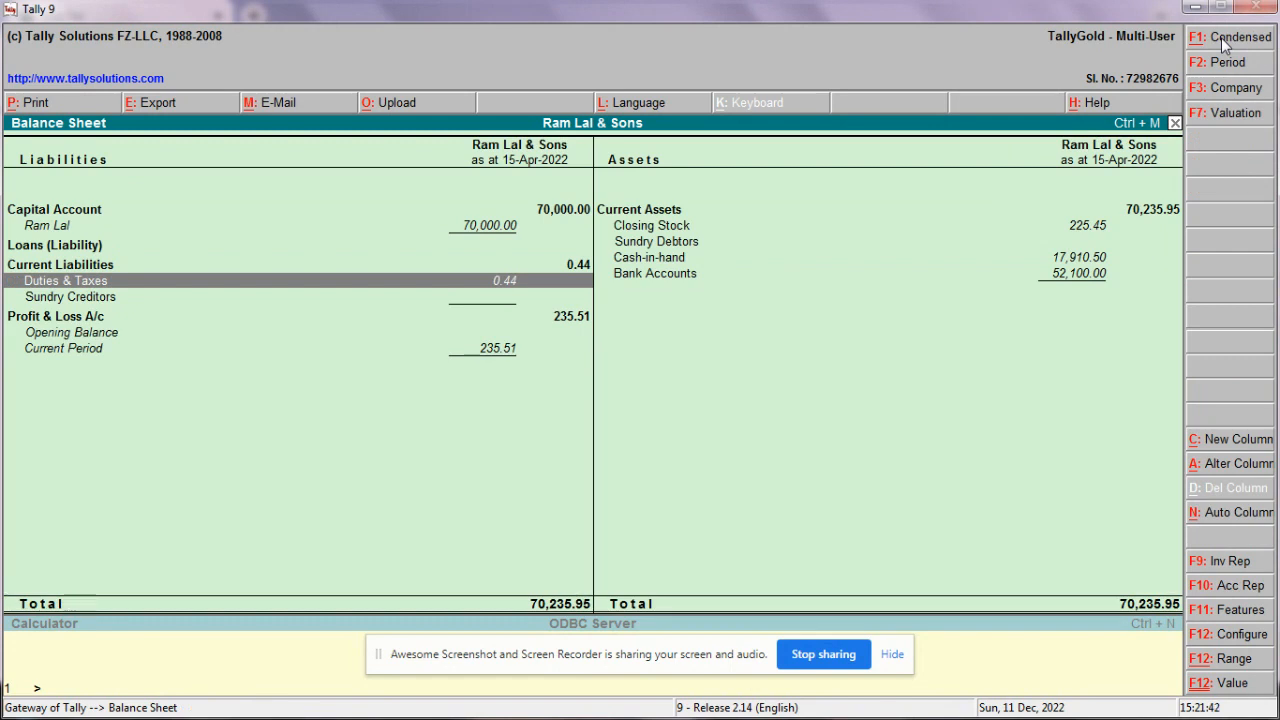
{"action": "key", "text": "Right"}
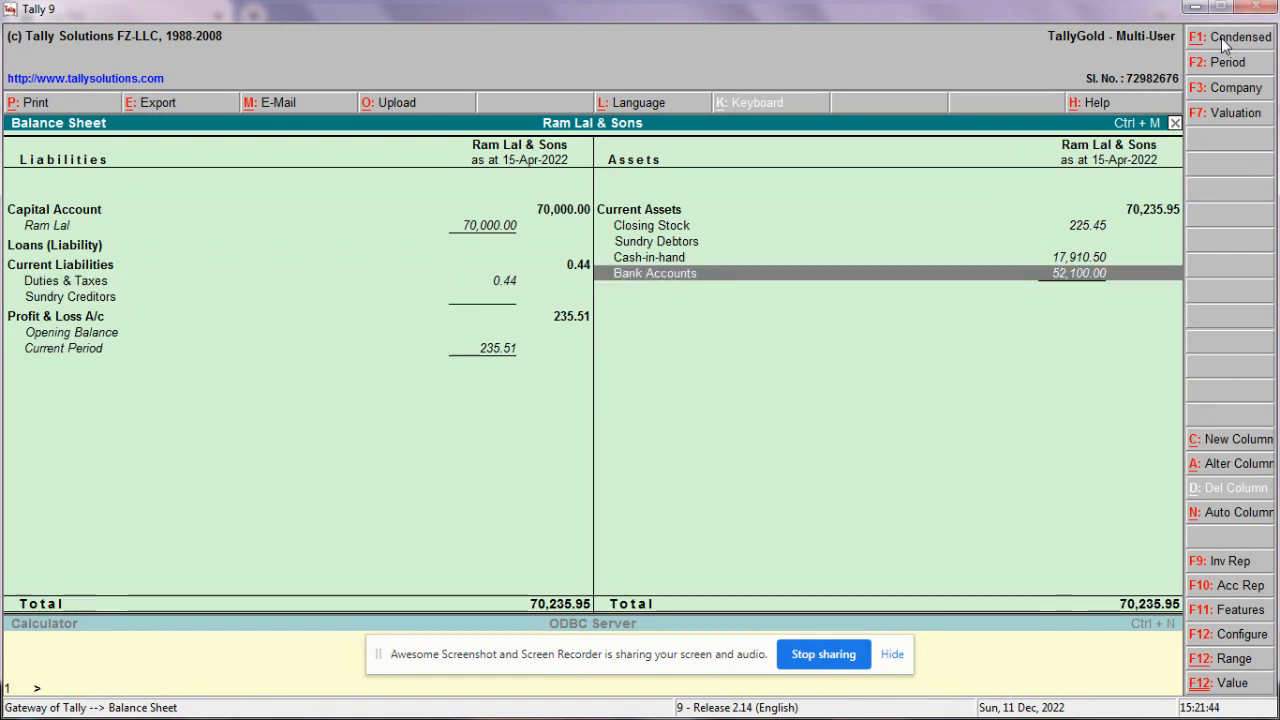
{"action": "key", "text": "Left"}
{"action": "key", "text": "Return"}
{"action": "key", "text": "Return"}
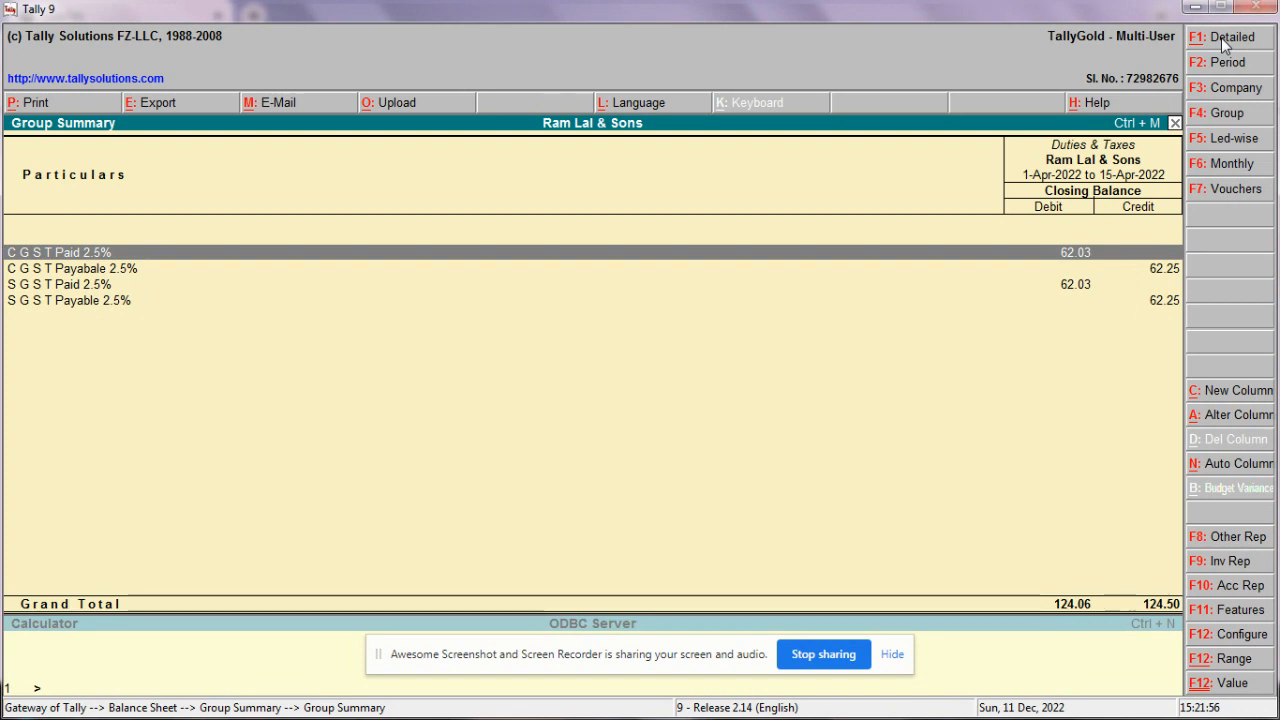
{"action": "key", "text": "Down"}
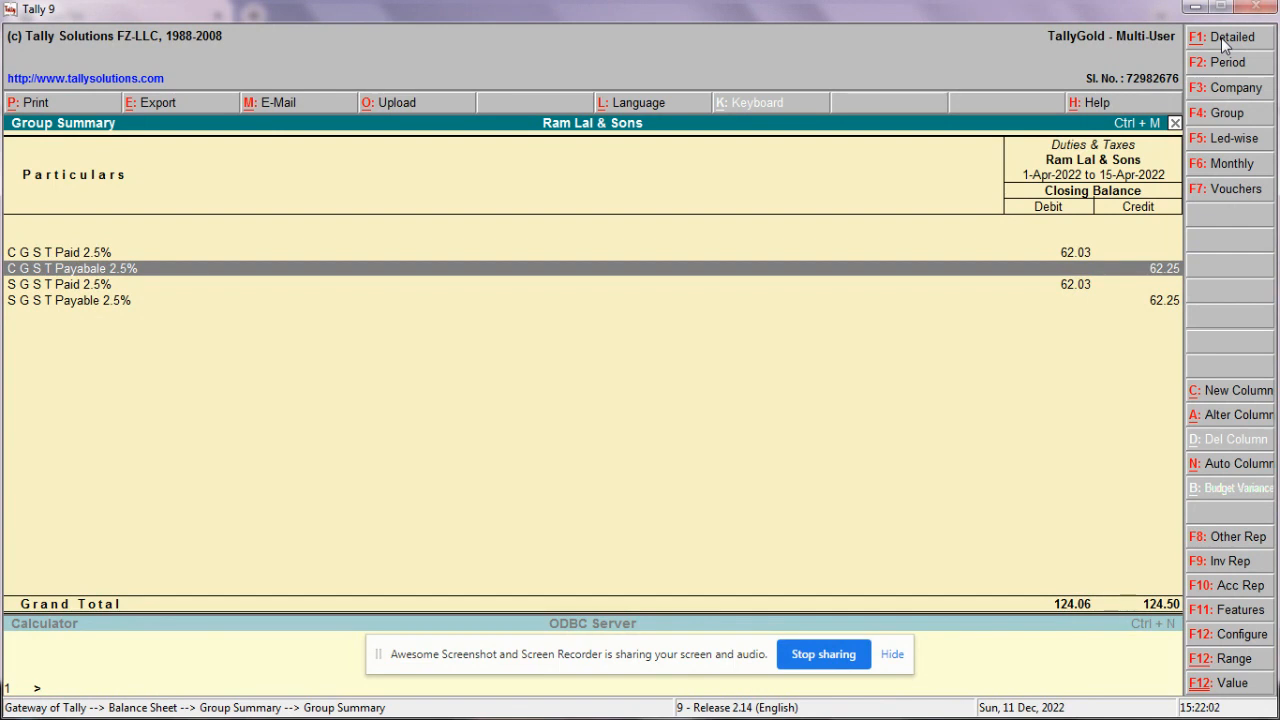
{"action": "key", "text": "Up"}
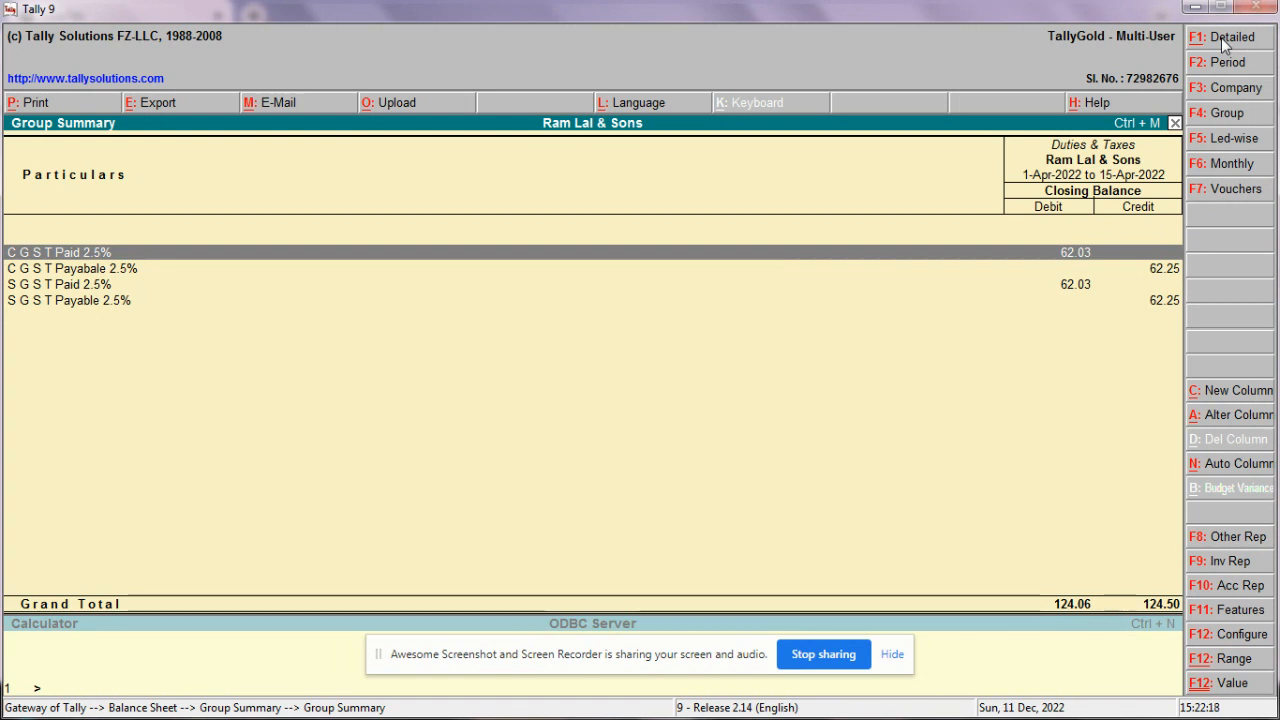
{"action": "key", "text": "Escape"}
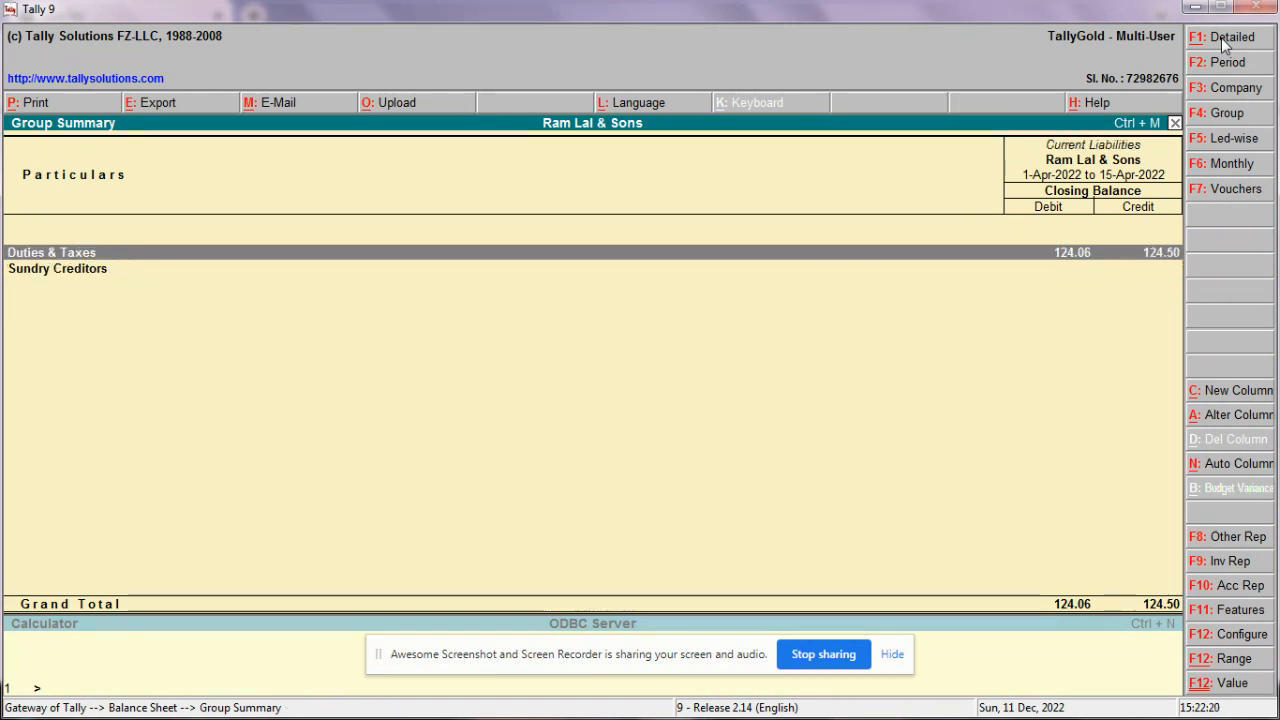
{"action": "key", "text": "Escape"}
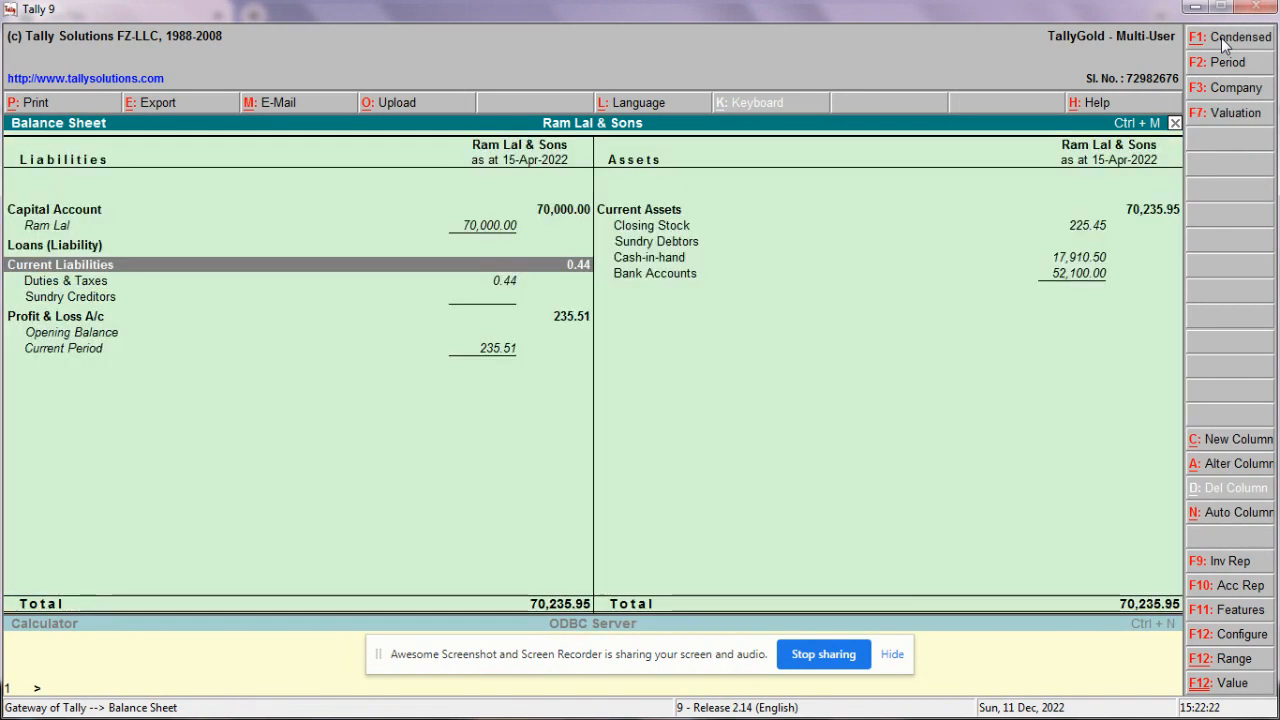
Step: Open the Profit & Loss A/c showing Nett Profit 235.51
{"action": "key", "text": "Down"}
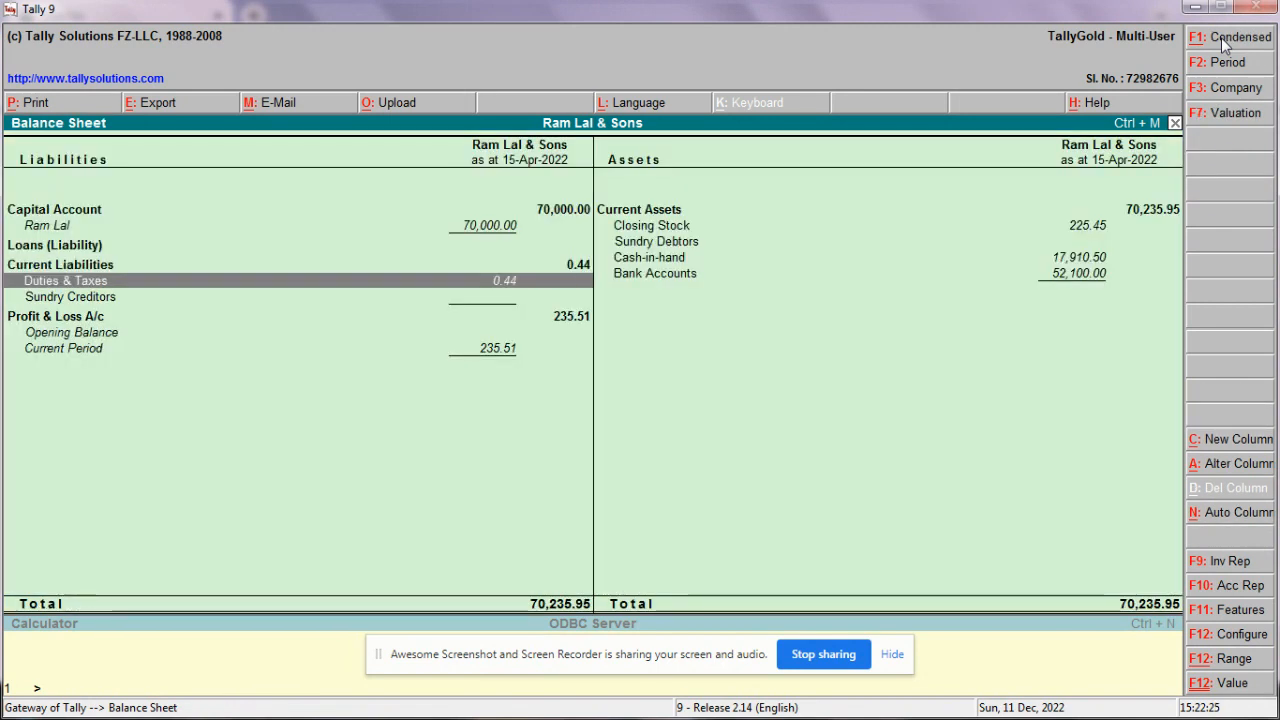
{"action": "key", "text": "Down"}
{"action": "key", "text": "Down"}
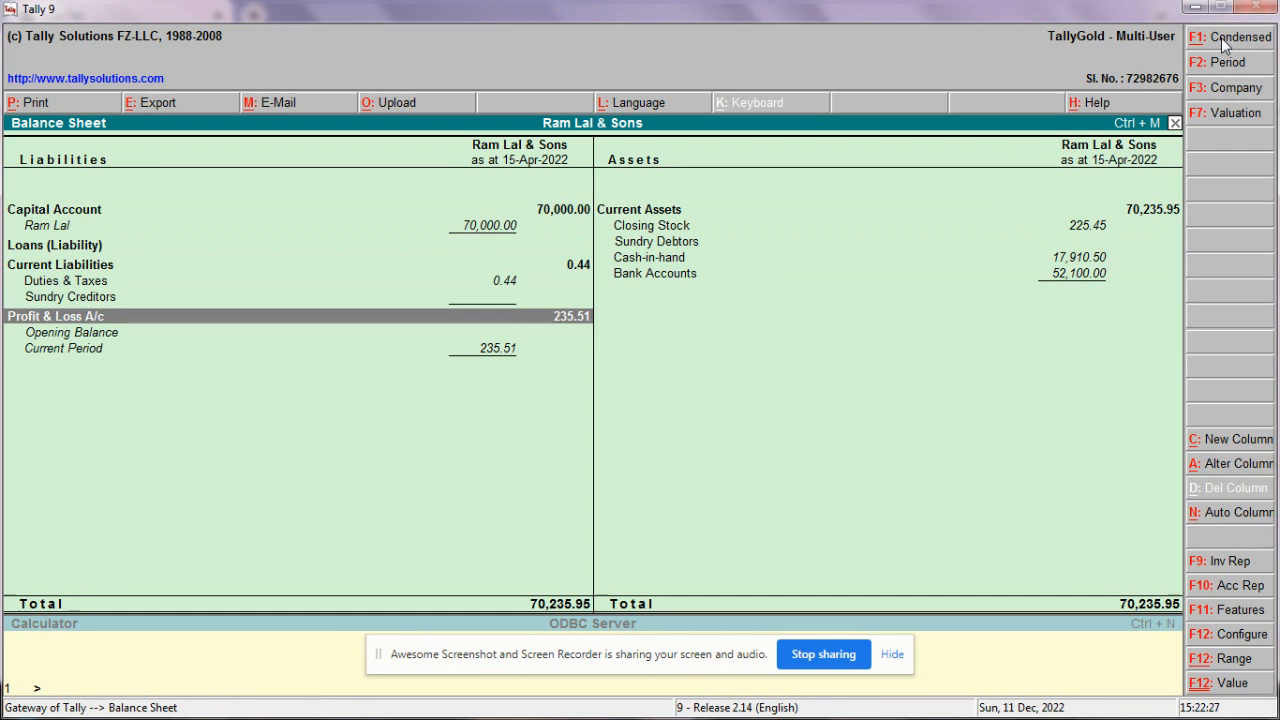
{"action": "key", "text": "Return"}
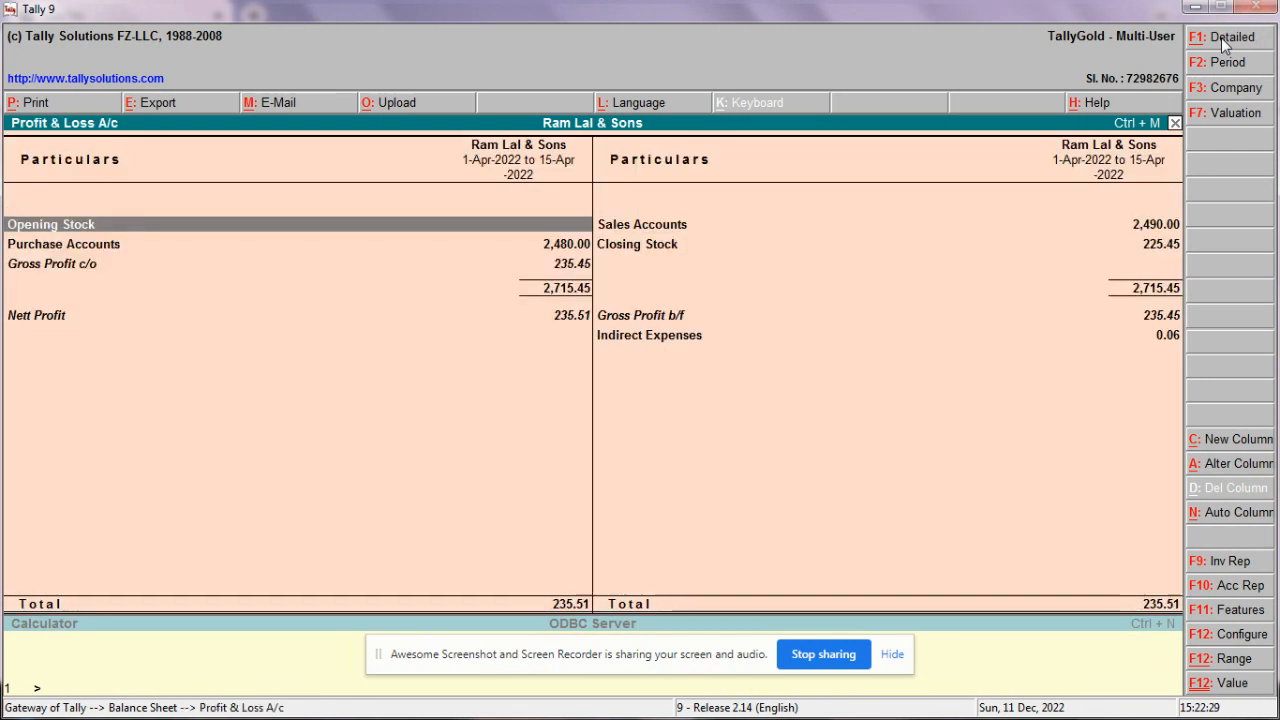
Step: Look over the Profit & Loss items, settling on Closing Stock
{"action": "key", "text": "Down"}
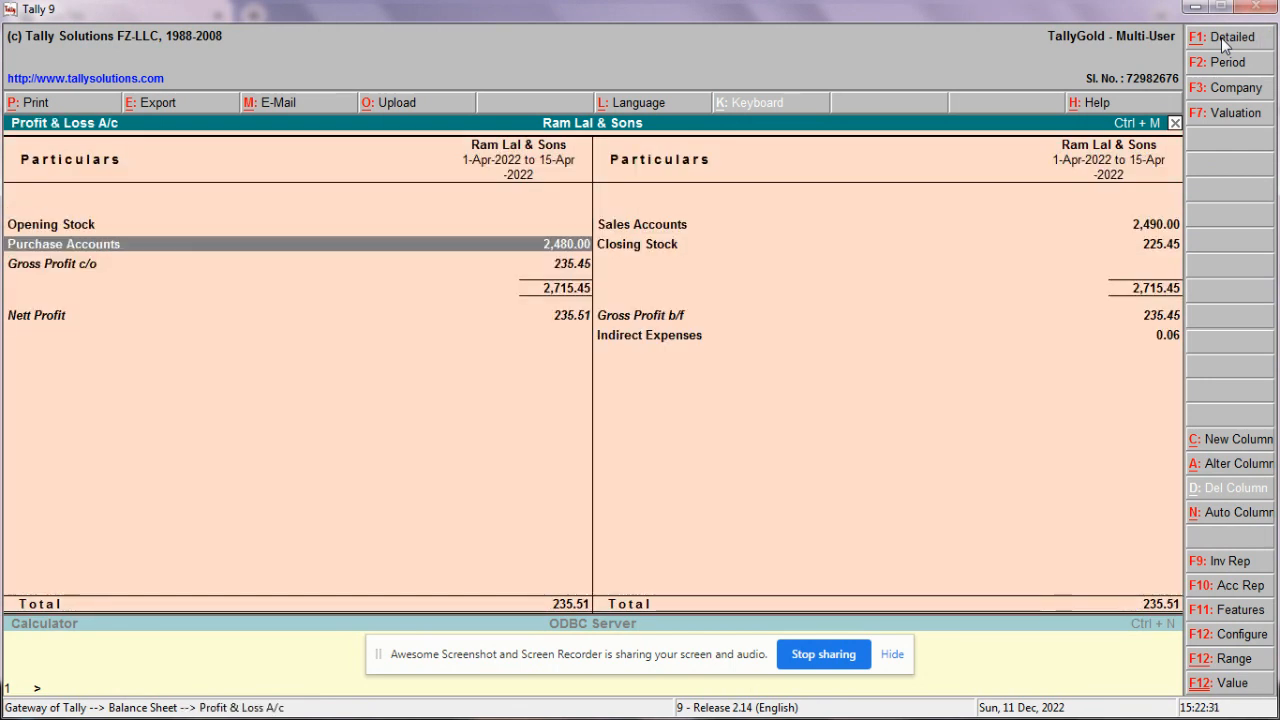
{"action": "key", "text": "Right"}
{"action": "key", "text": "Up"}
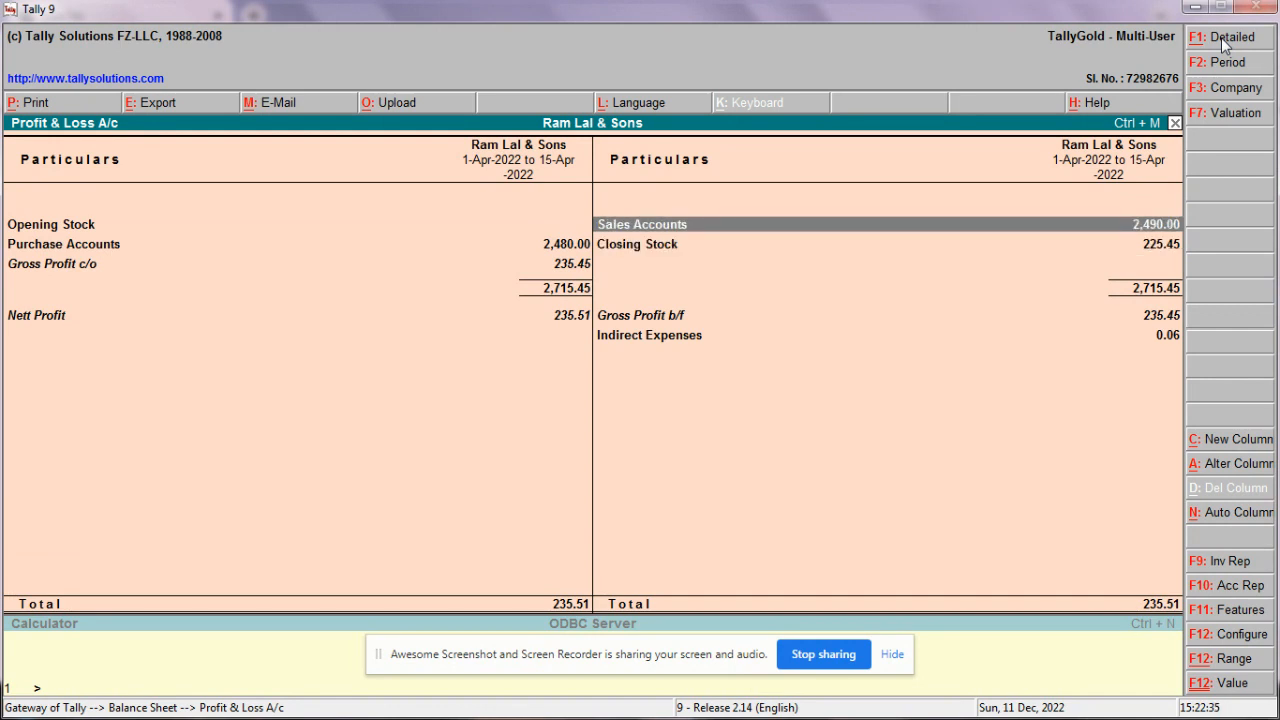
{"action": "key", "text": "Left"}
{"action": "key", "text": "Down"}
{"action": "key", "text": "Down"}
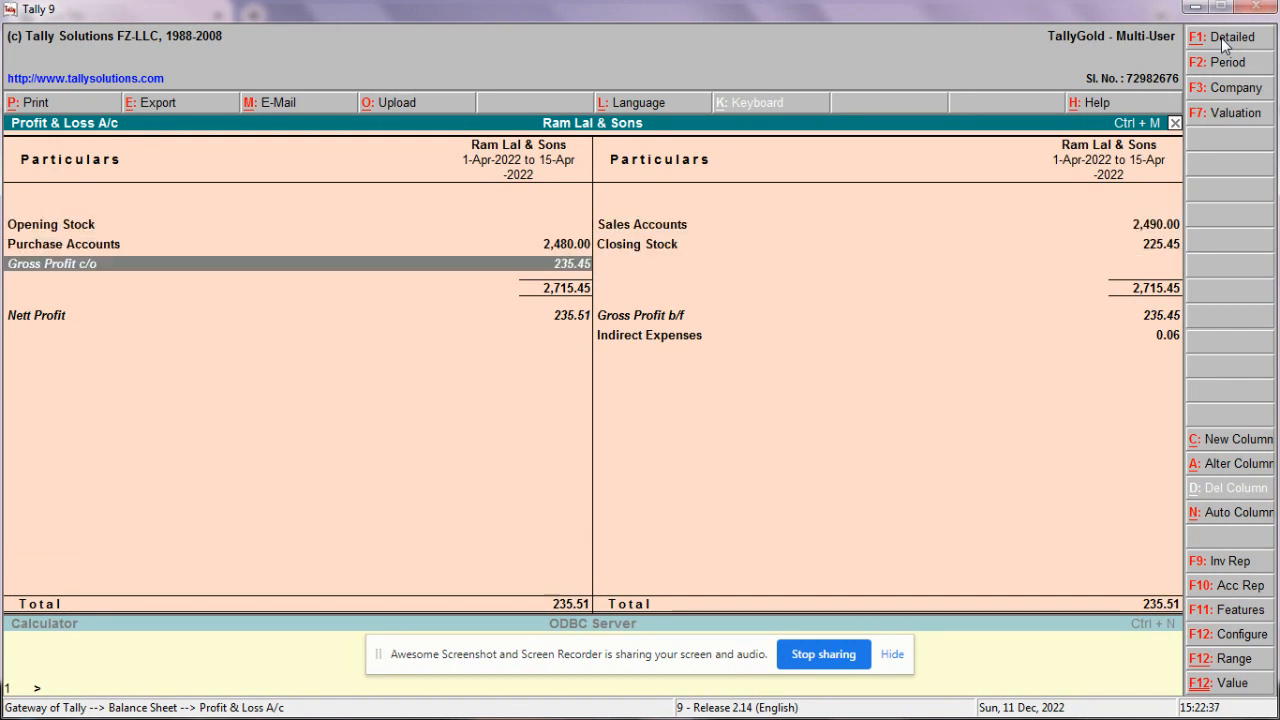
{"action": "key", "text": "Right"}
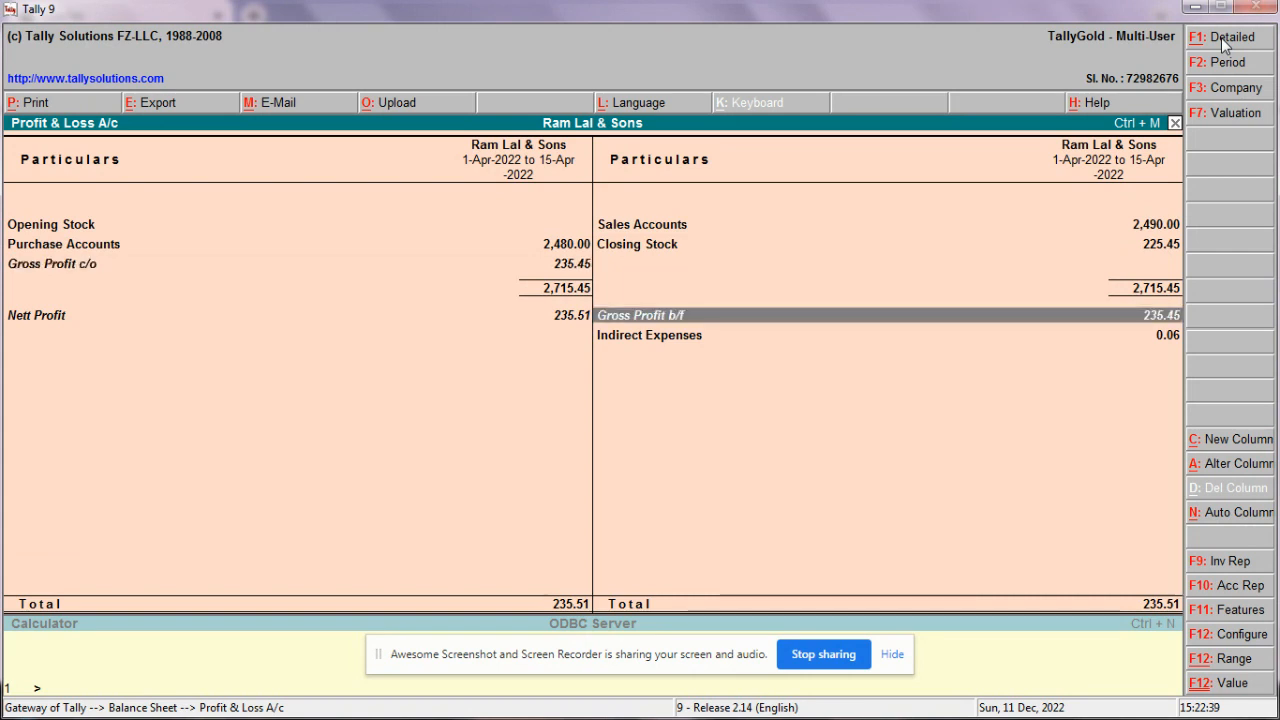
{"action": "key", "text": "Up"}
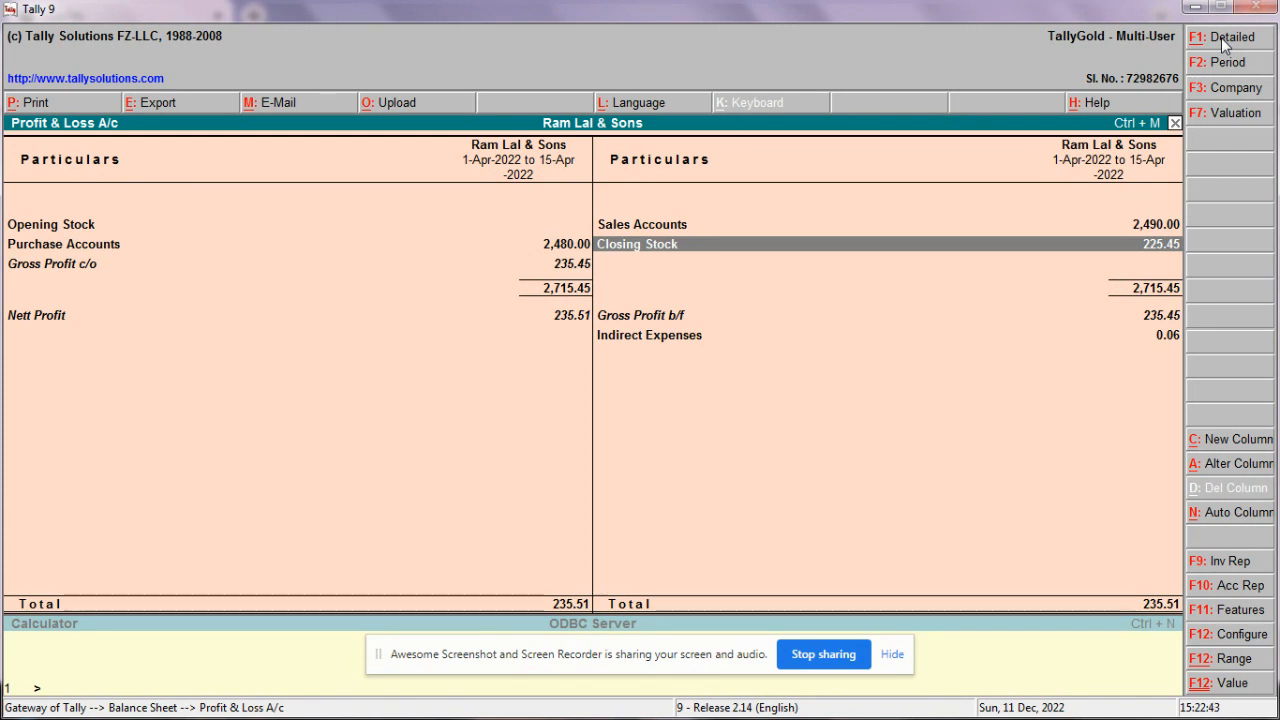
Step: Trace Closing Stock to Fabric's April stock vouchers, then return to the Balance Sheet
{"action": "key", "text": "Return"}
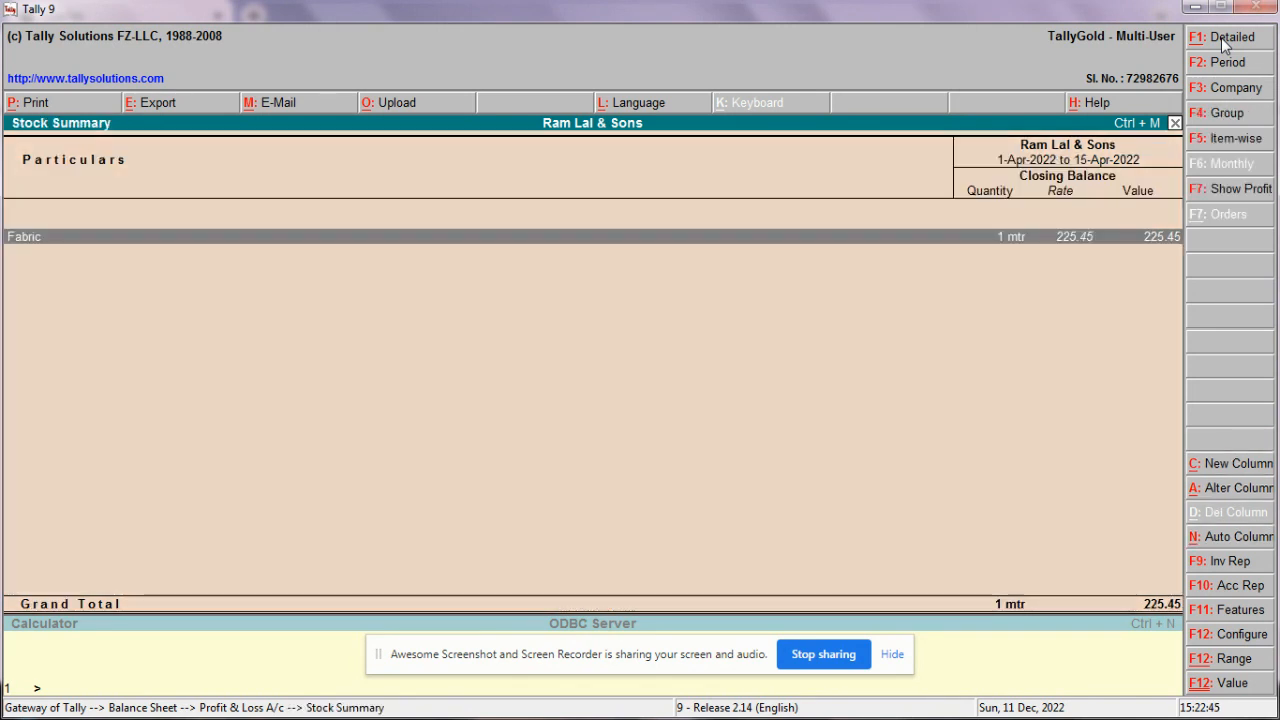
{"action": "key", "text": "Return"}
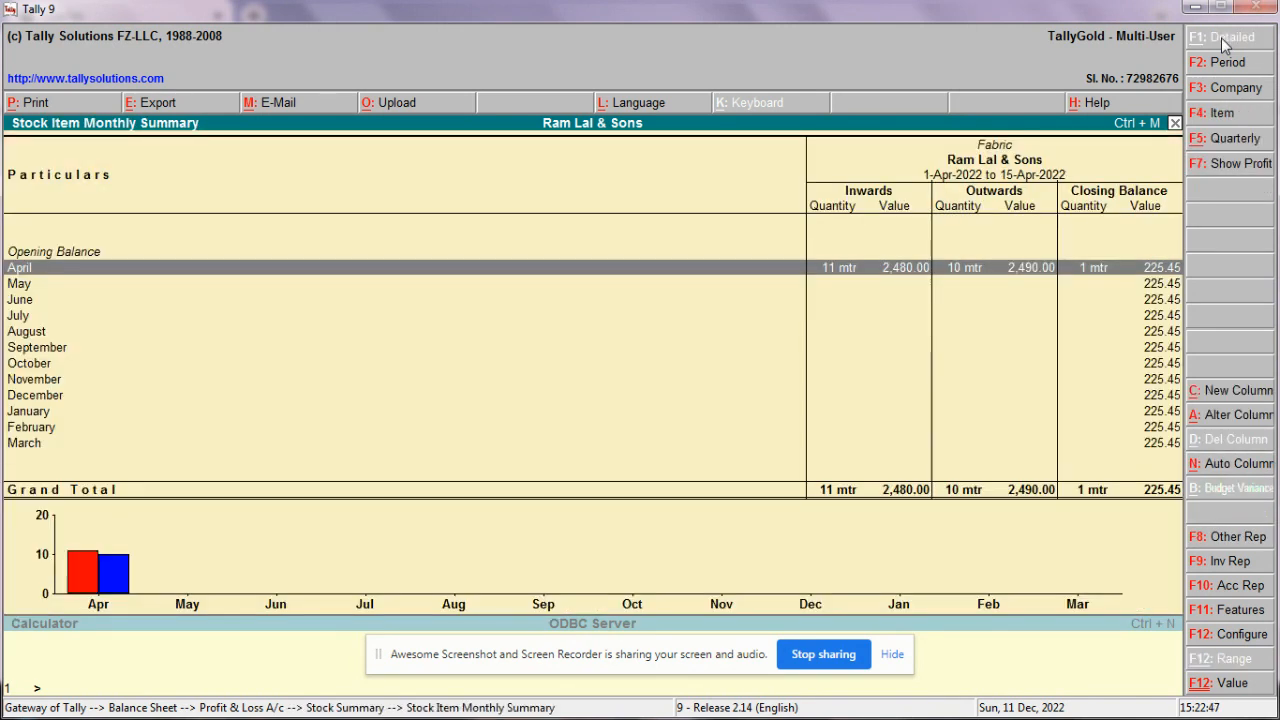
{"action": "key", "text": "Return"}
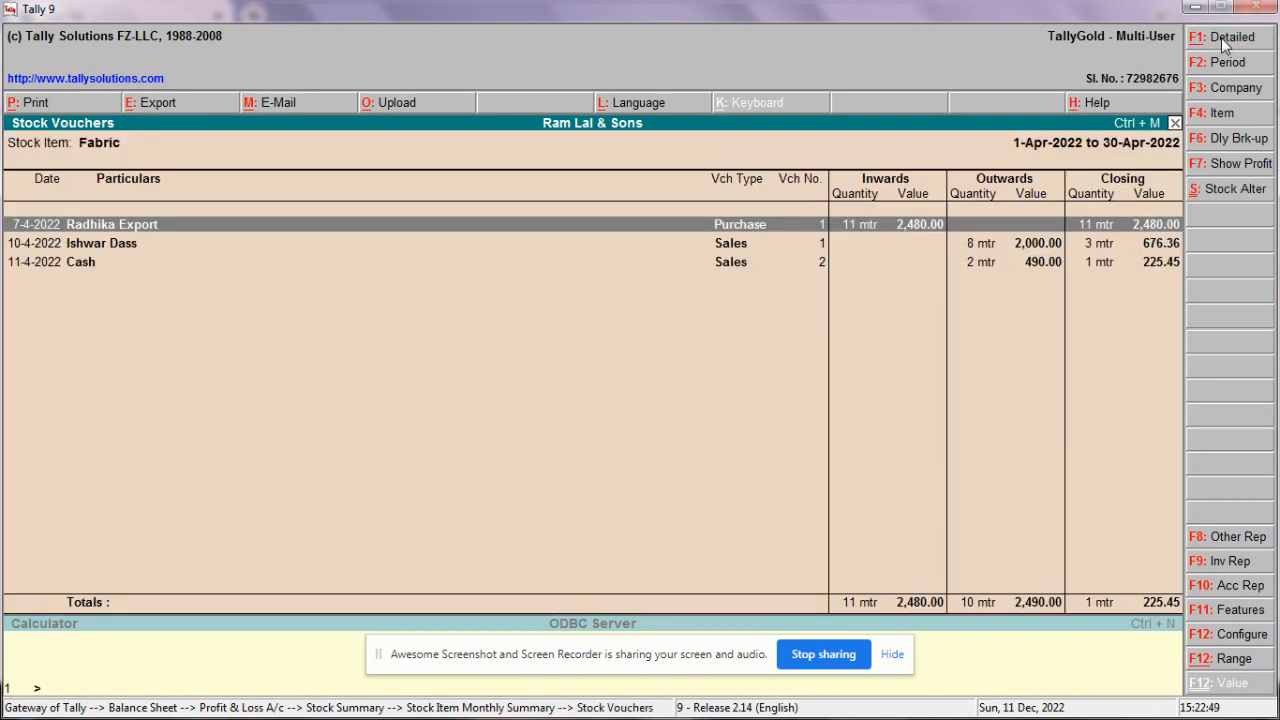
{"action": "key", "text": "Down"}
{"action": "key", "text": "Down"}
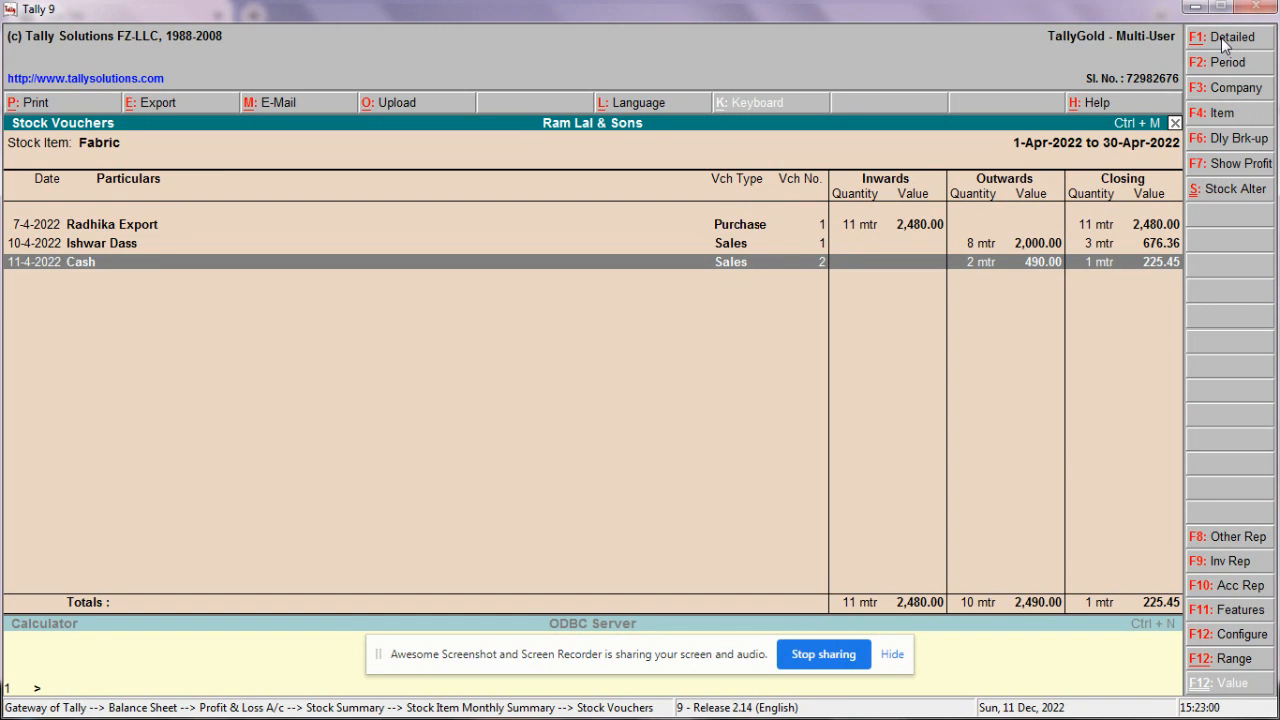
{"action": "key", "text": "Escape"}
{"action": "key", "text": "Escape"}
{"action": "key", "text": "Escape"}
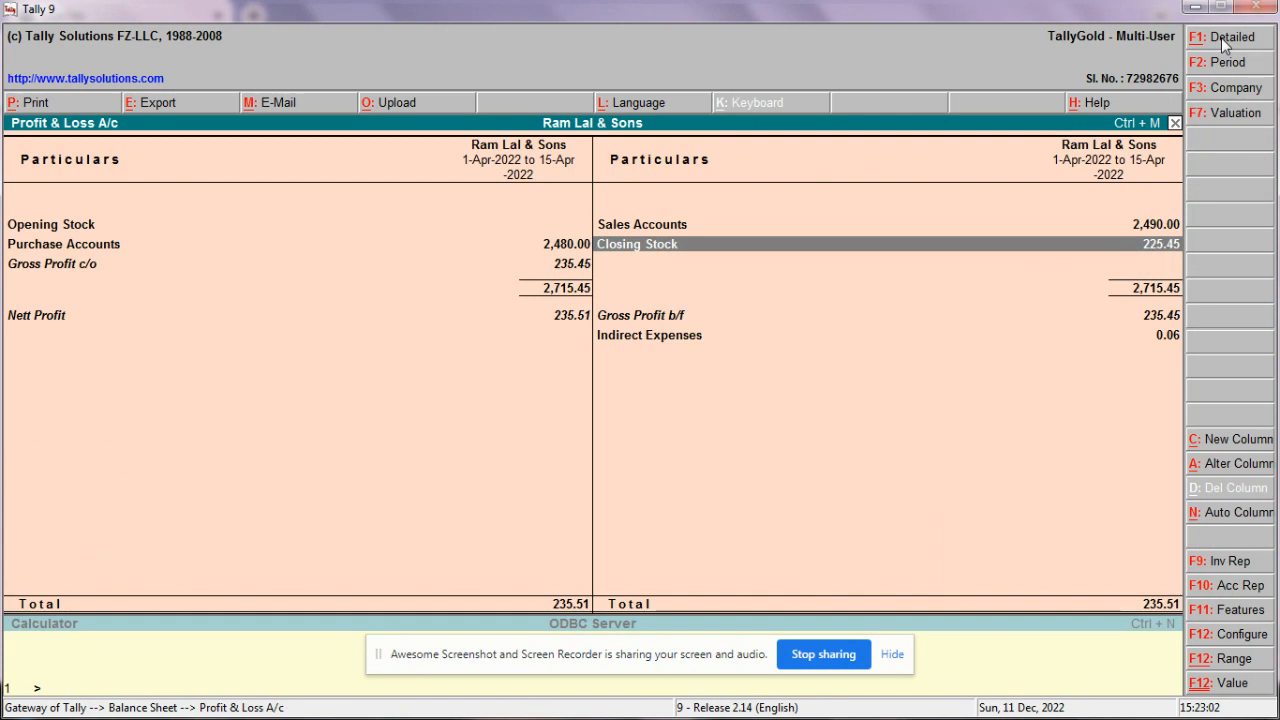
{"action": "key", "text": "Escape"}
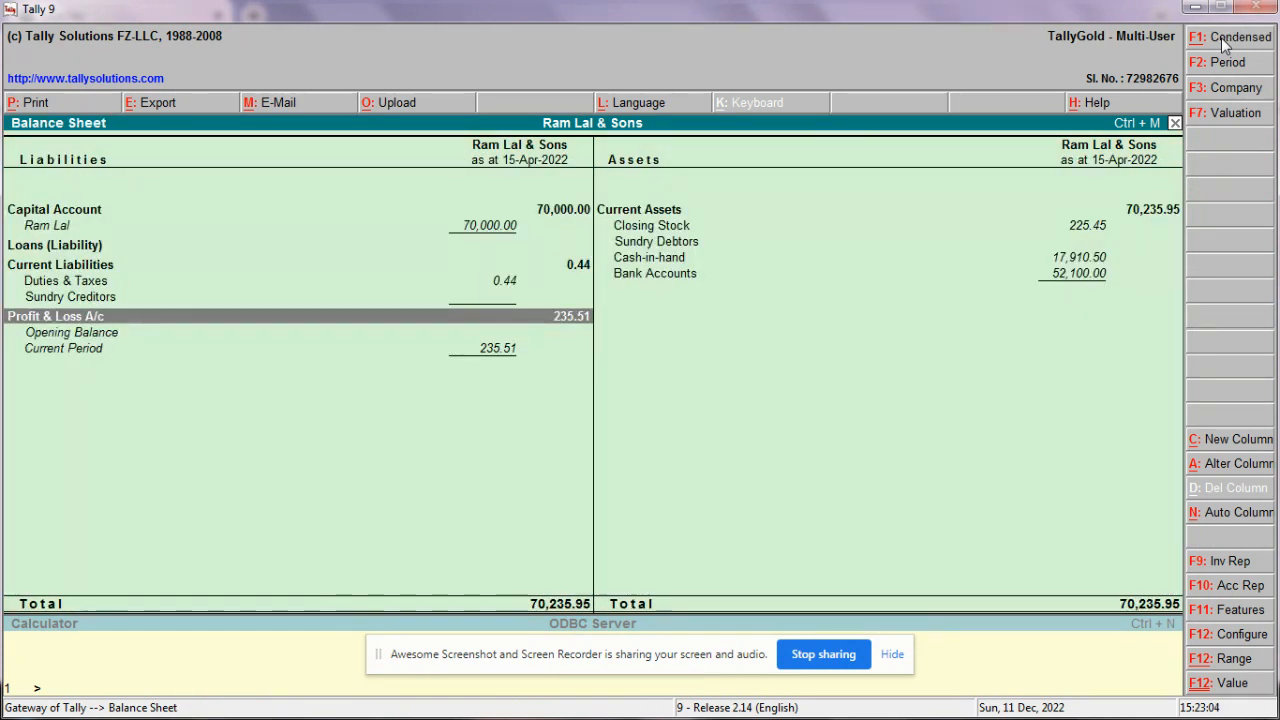
Step: Review Fabric's monthly stock summary from Closing Stock, then return to the Balance Sheet
{"action": "key", "text": "Right"}
{"action": "key", "text": "Up"}
{"action": "key", "text": "Up"}
{"action": "key", "text": "Up"}
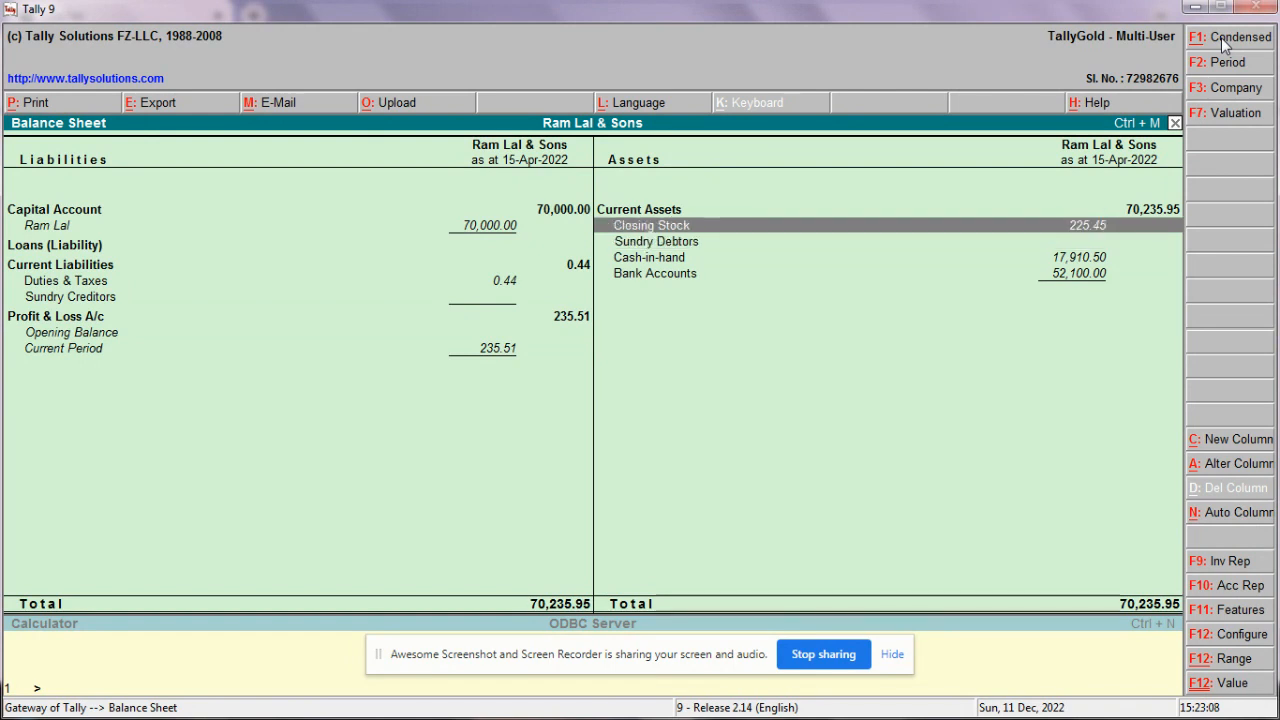
{"action": "key", "text": "Return"}
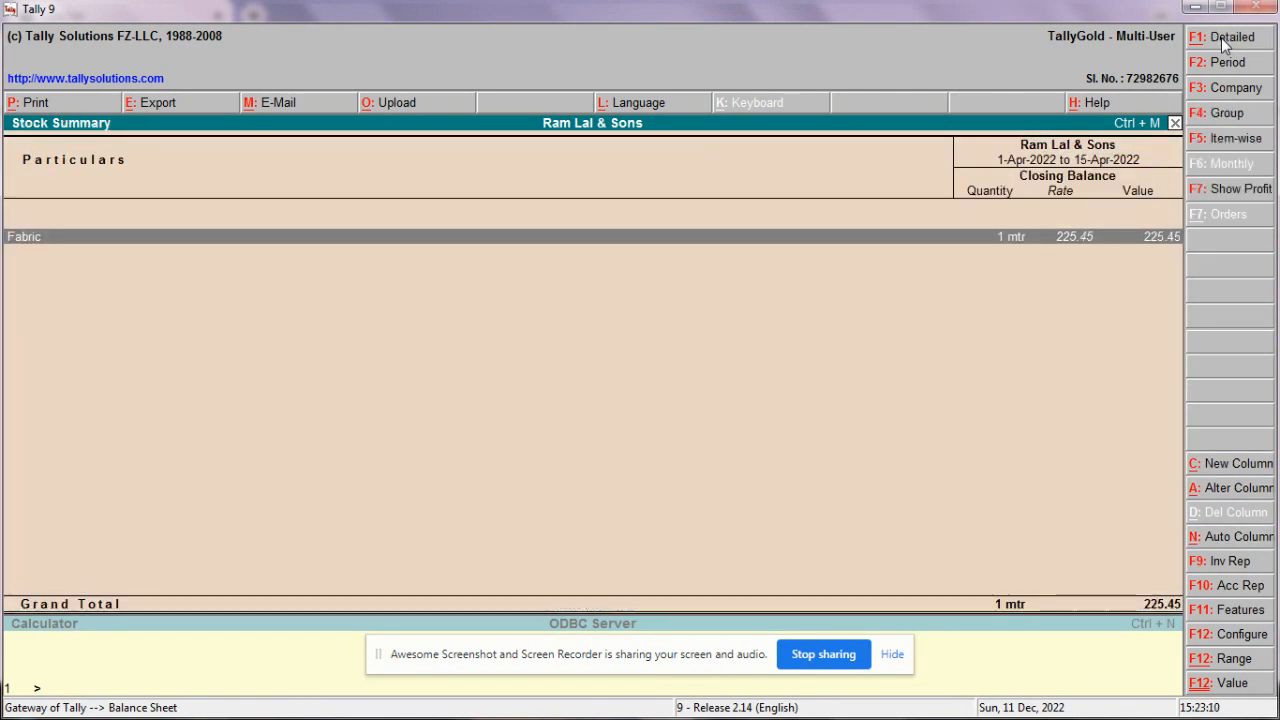
{"action": "key", "text": "Return"}
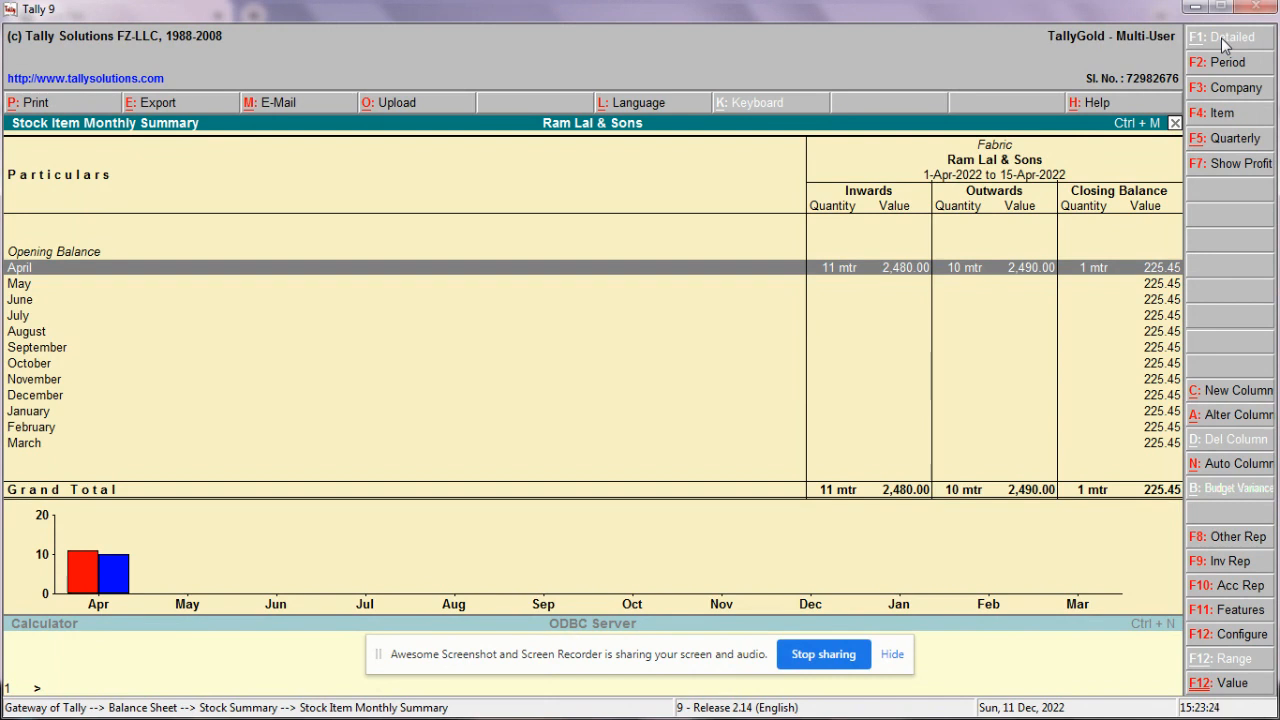
{"action": "key", "text": "Escape"}
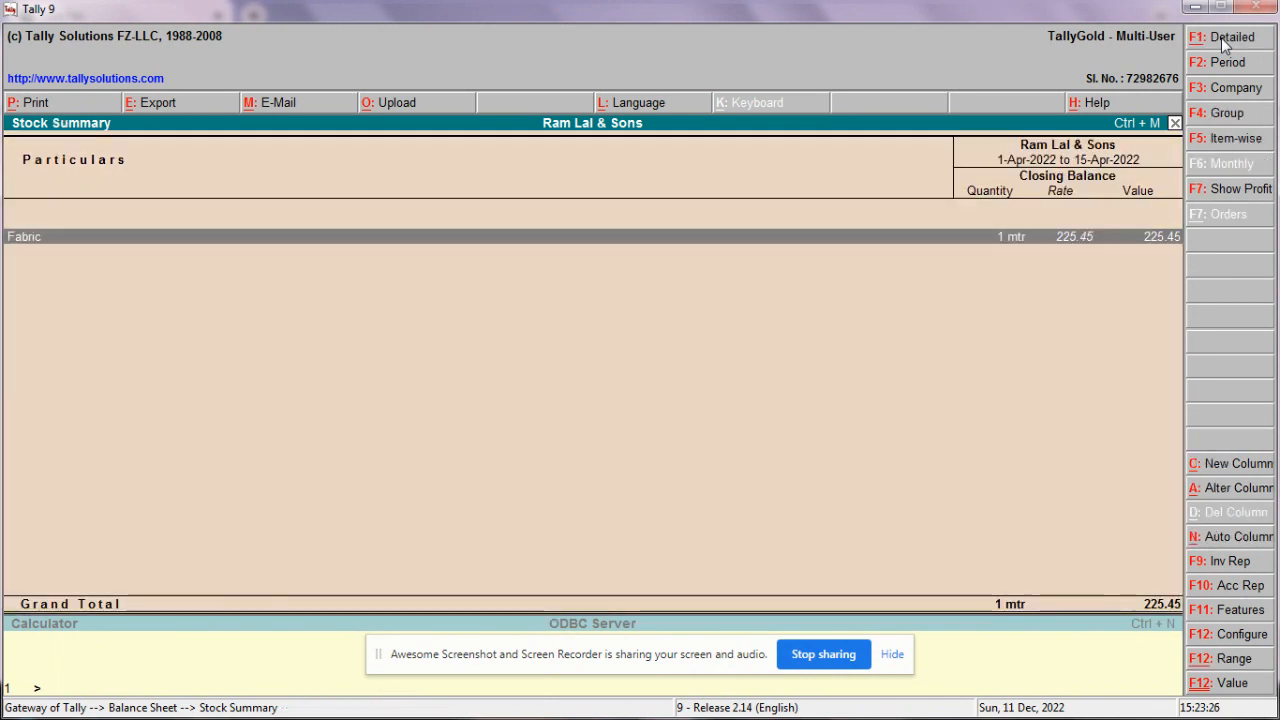
{"action": "key", "text": "Escape"}
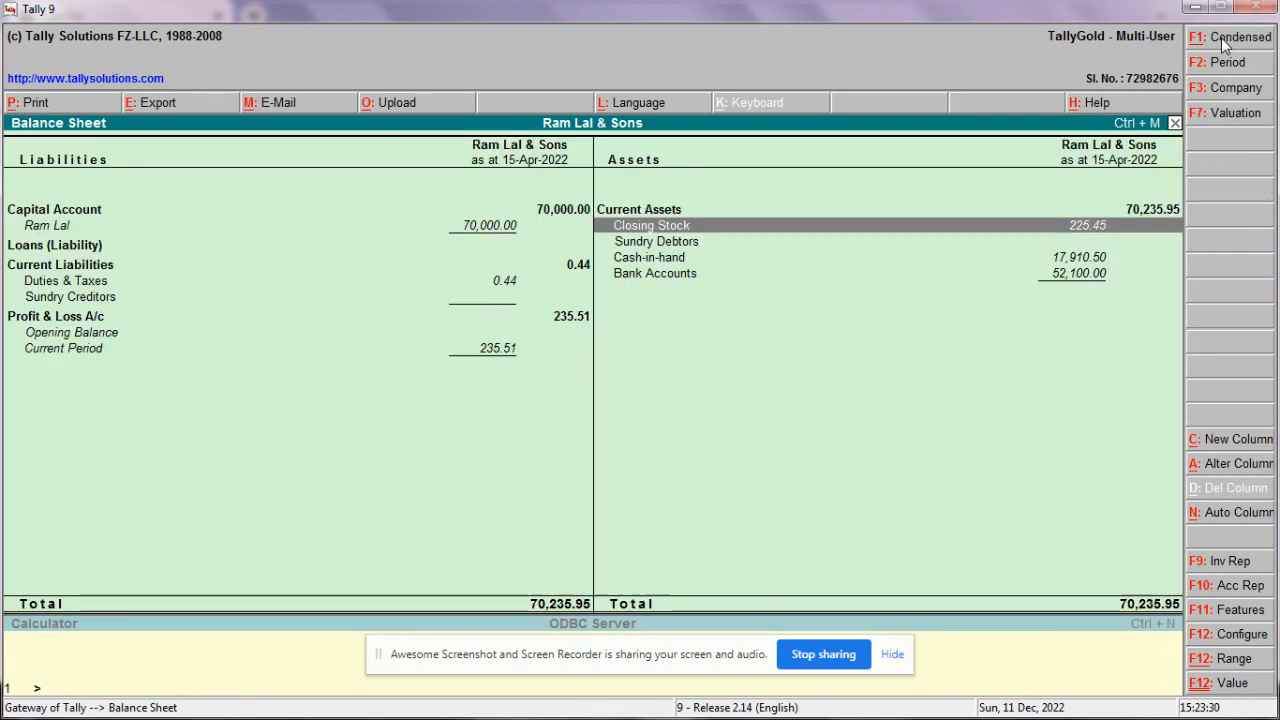
Step: Open the Cash-in-hand group summary of 17,910.50 from the Balance Sheet assets
{"action": "key", "text": "Down"}
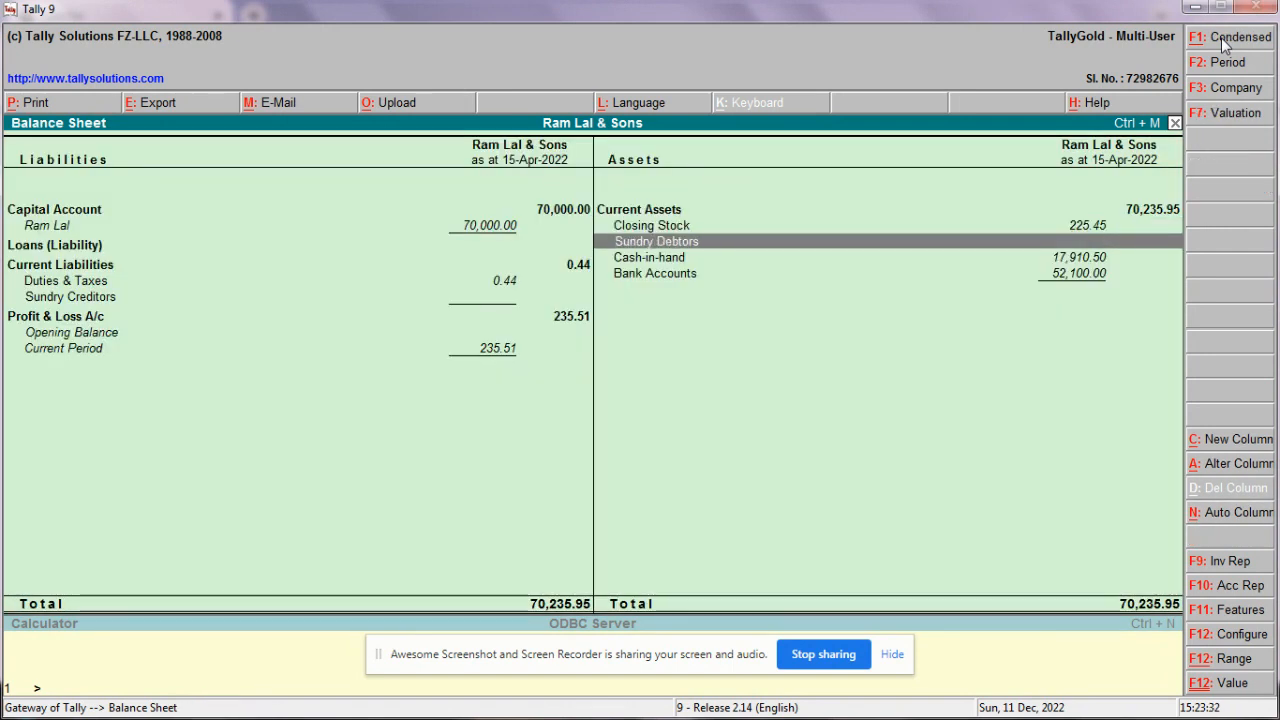
{"action": "key", "text": "Down"}
{"action": "key", "text": "Down"}
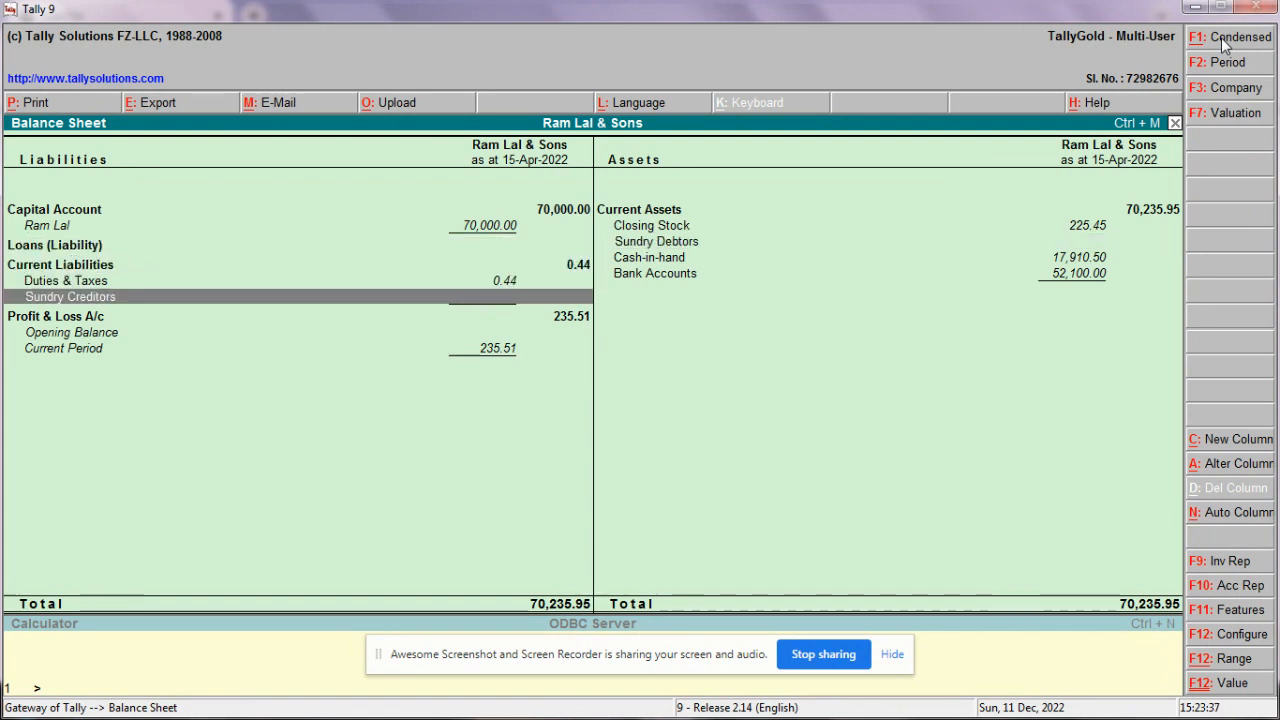
{"action": "key", "text": "Right"}
{"action": "key", "text": "Up"}
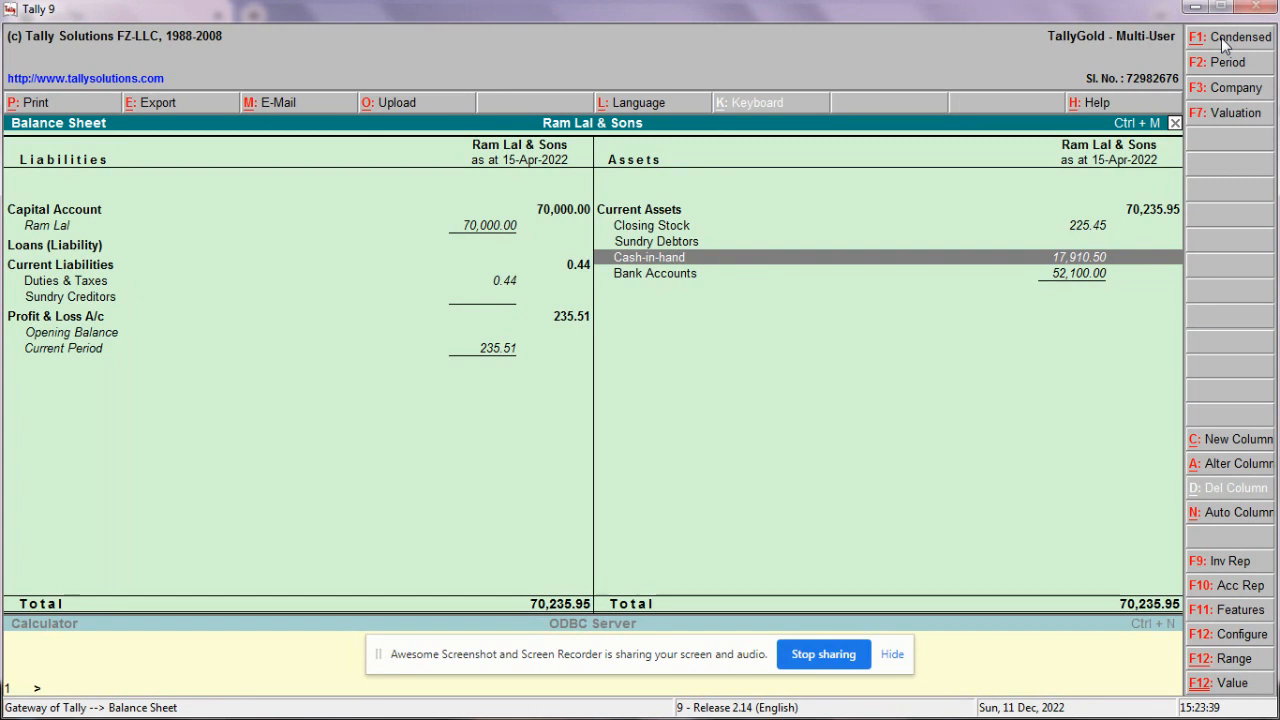
{"action": "key", "text": "Return"}
{"action": "key", "text": "Return"}
{"action": "key", "text": "Return"}
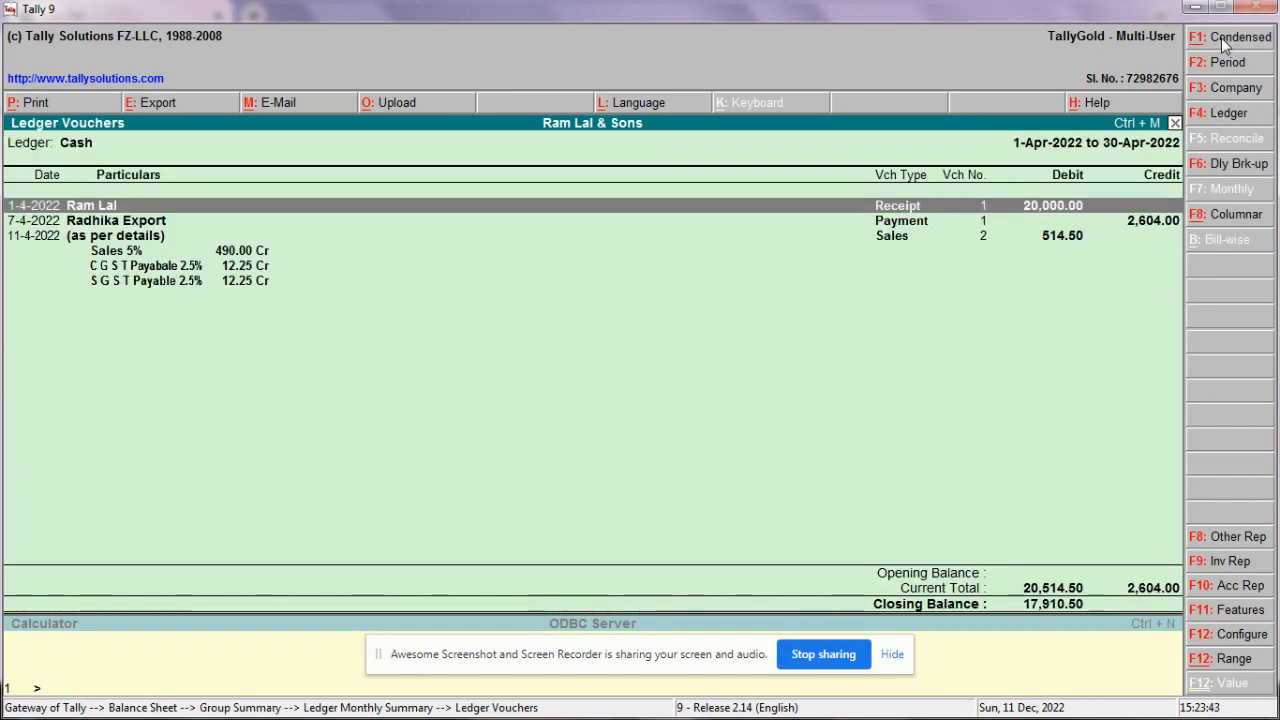
Step: Scan the Cash ledger's payment and 11-4-2022 GST cash sale entries, then close the list
{"action": "key", "text": "Down"}
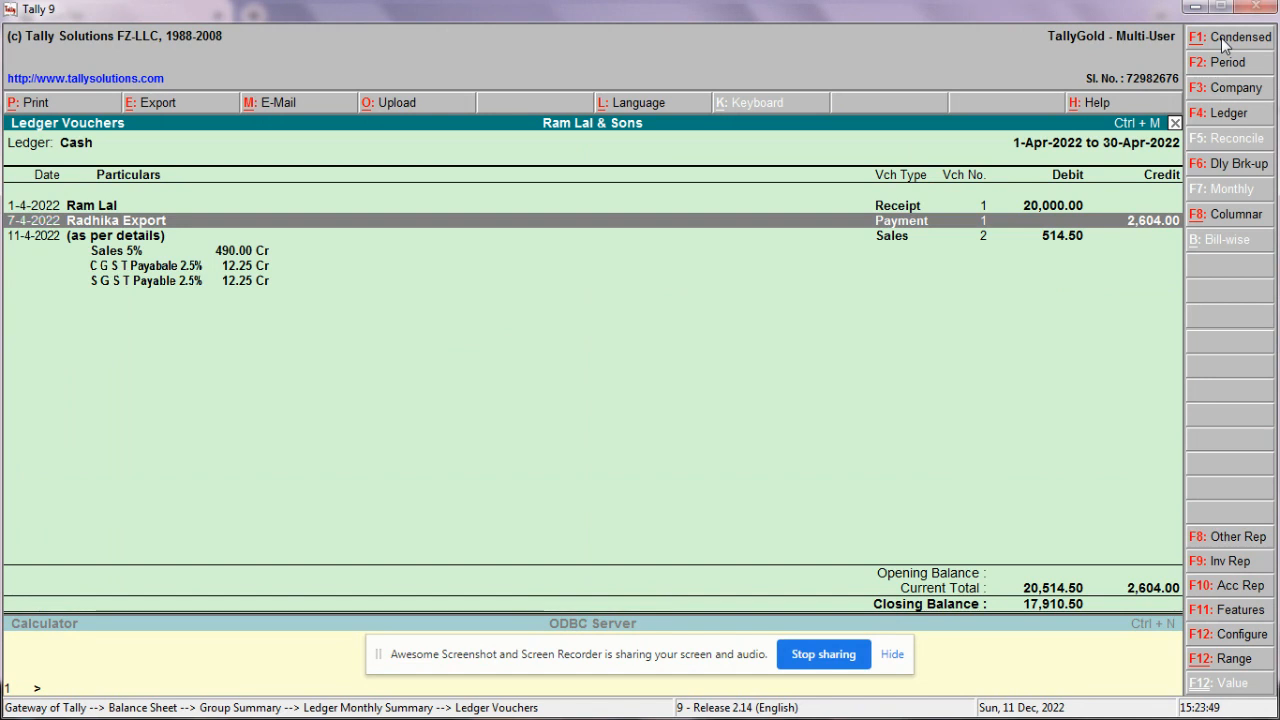
{"action": "key", "text": "Down"}
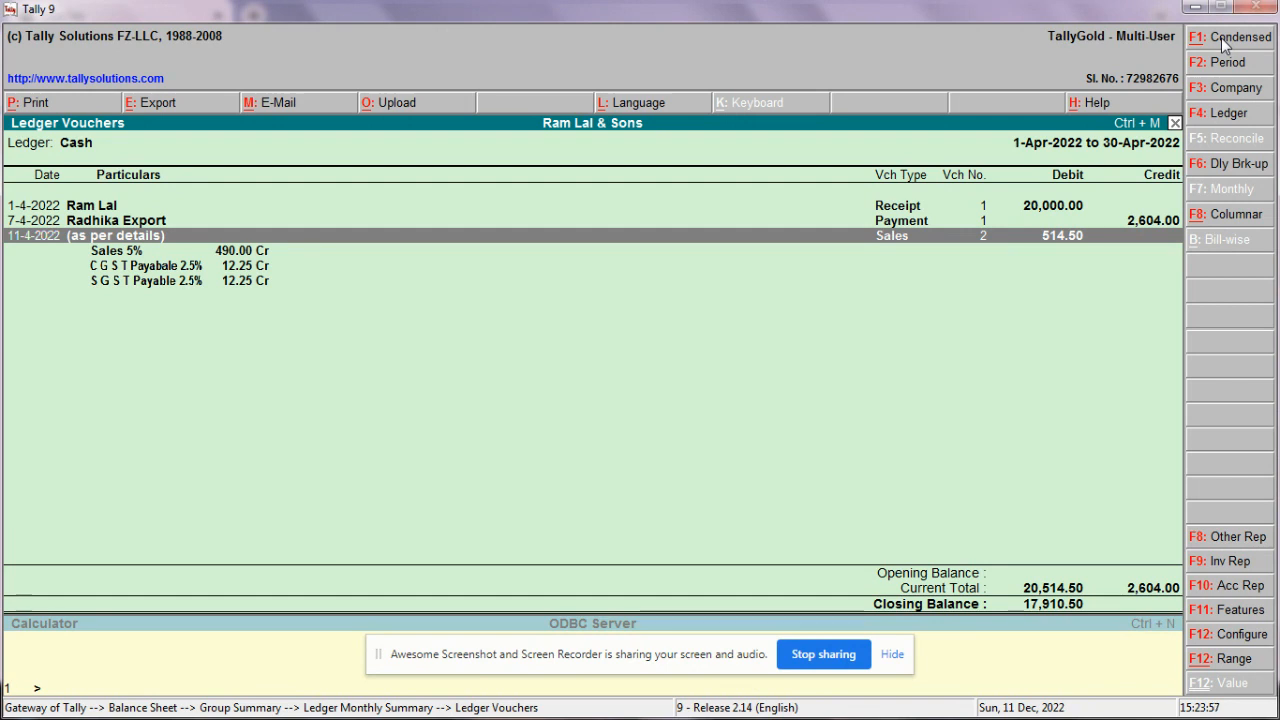
{"action": "key", "text": "Escape"}
{"action": "key", "text": "Escape"}
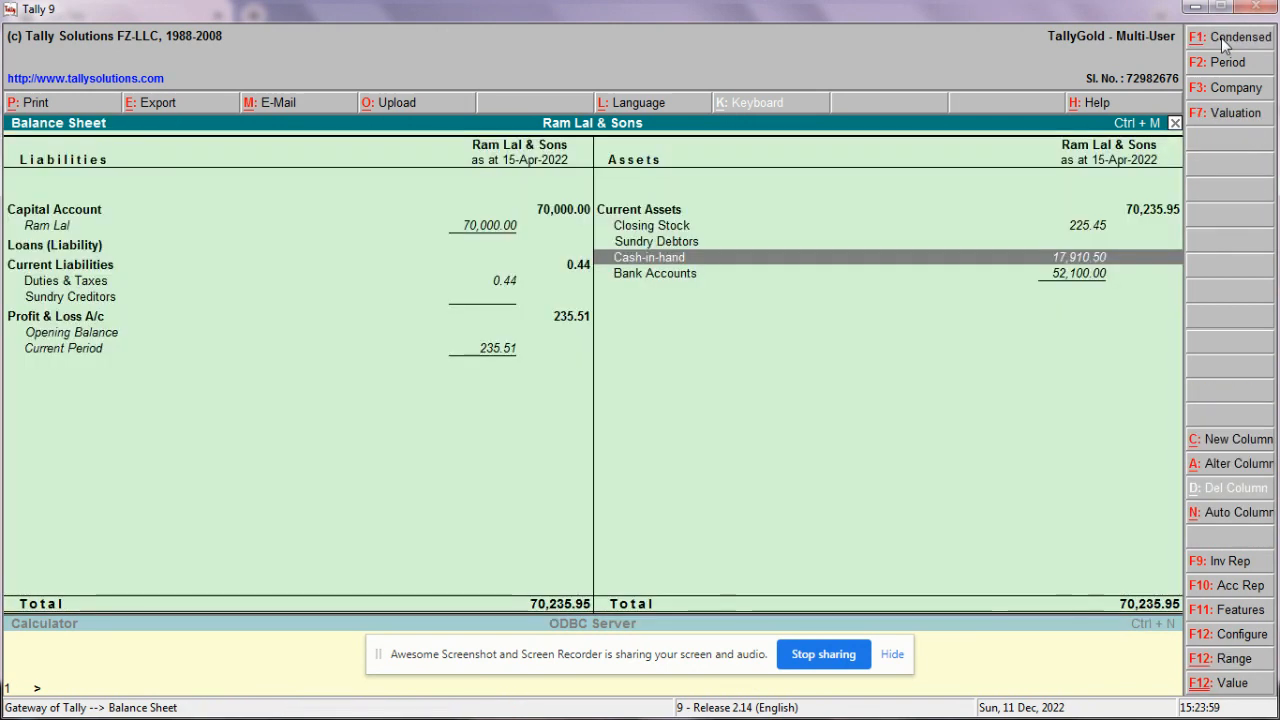
{"action": "key", "text": "Down"}
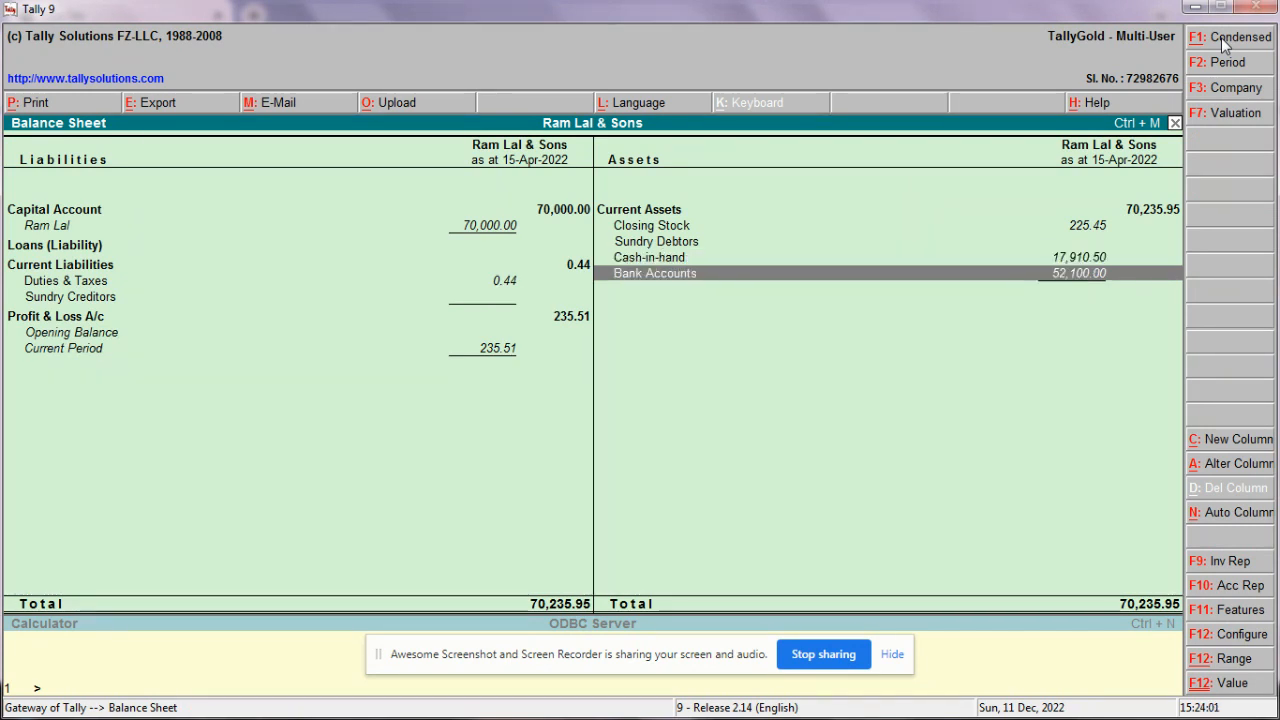
{"action": "key", "text": "Return"}
{"action": "key", "text": "Return"}
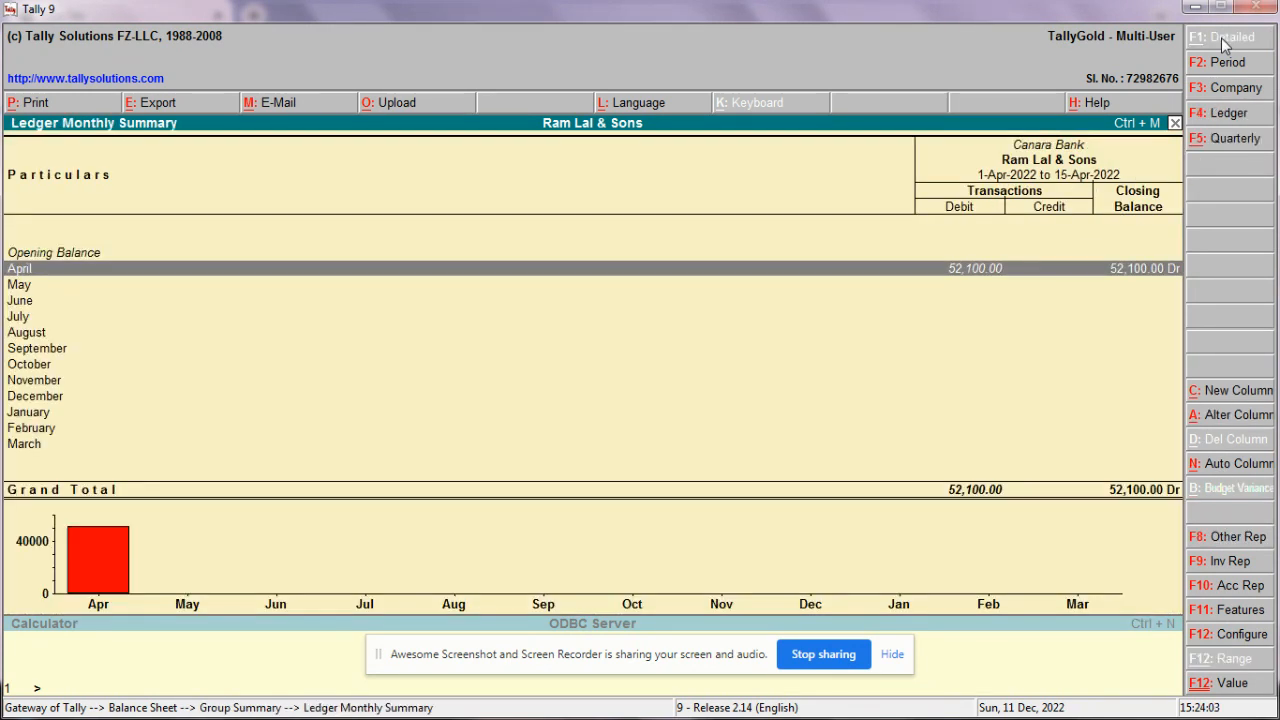
{"action": "key", "text": "Return"}
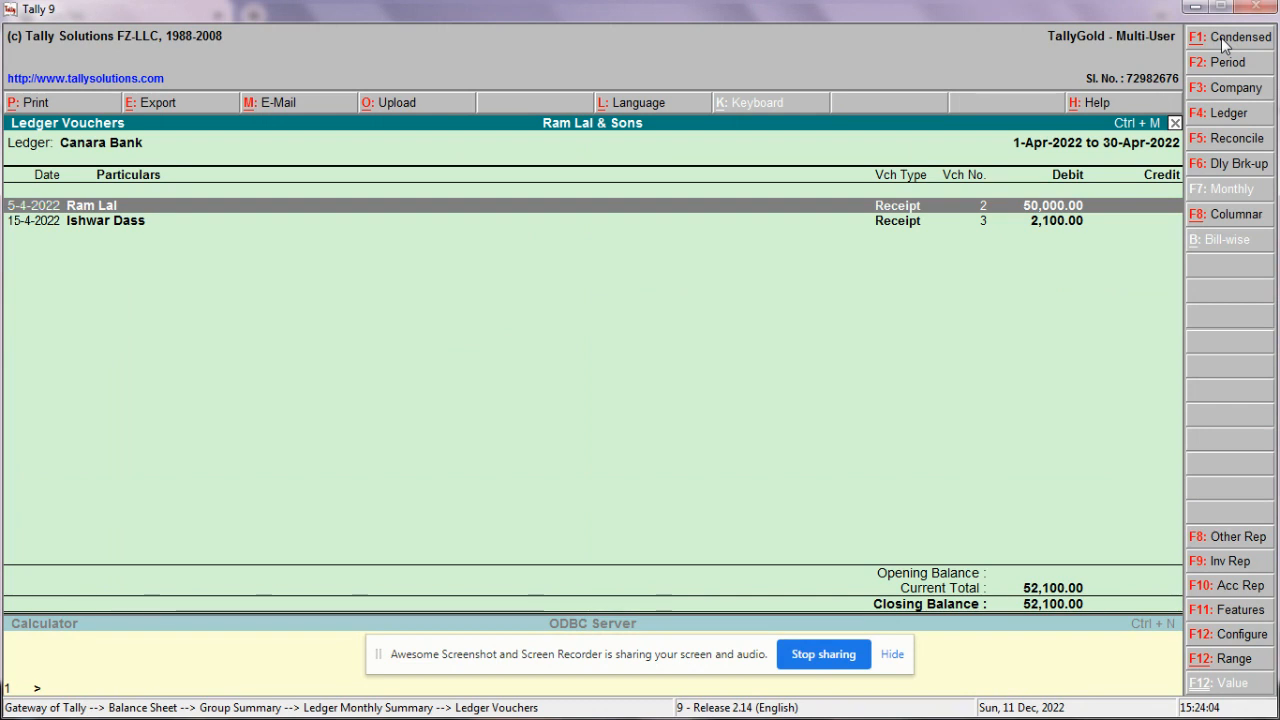
{"action": "key", "text": "Down"}
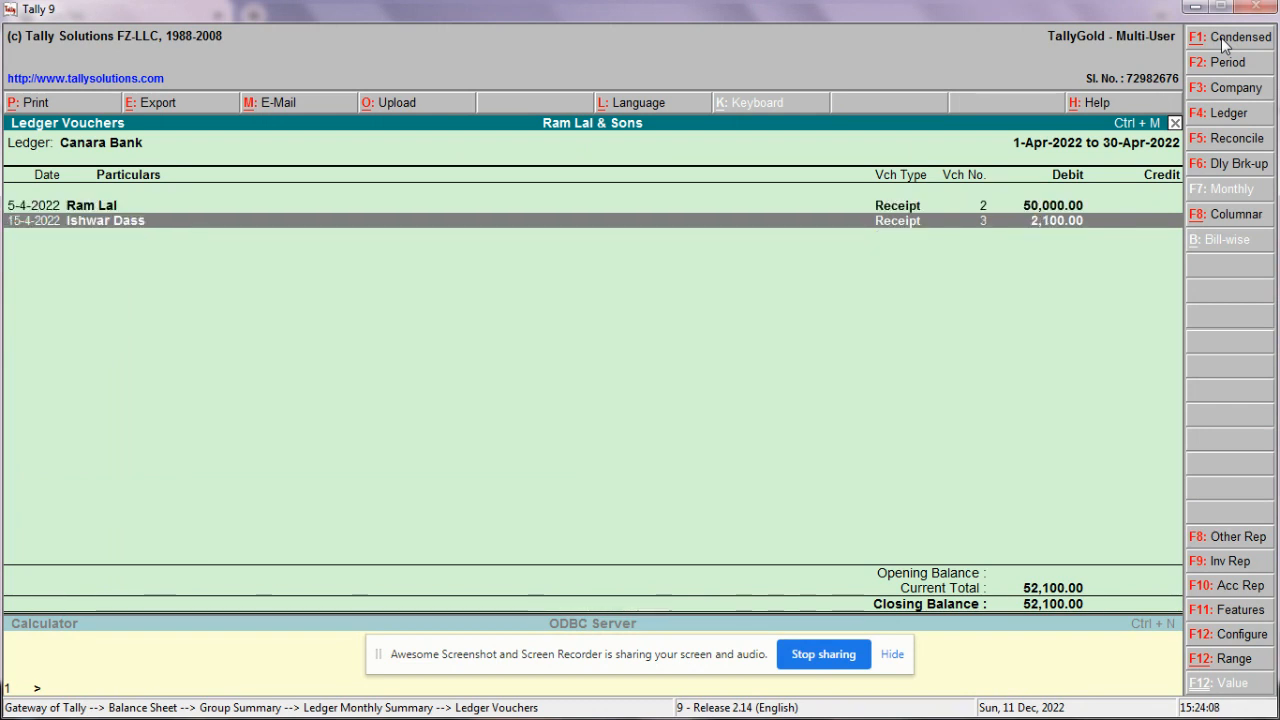
{"action": "key", "text": "Escape"}
{"action": "key", "text": "Escape"}
{"action": "key", "text": "Escape"}
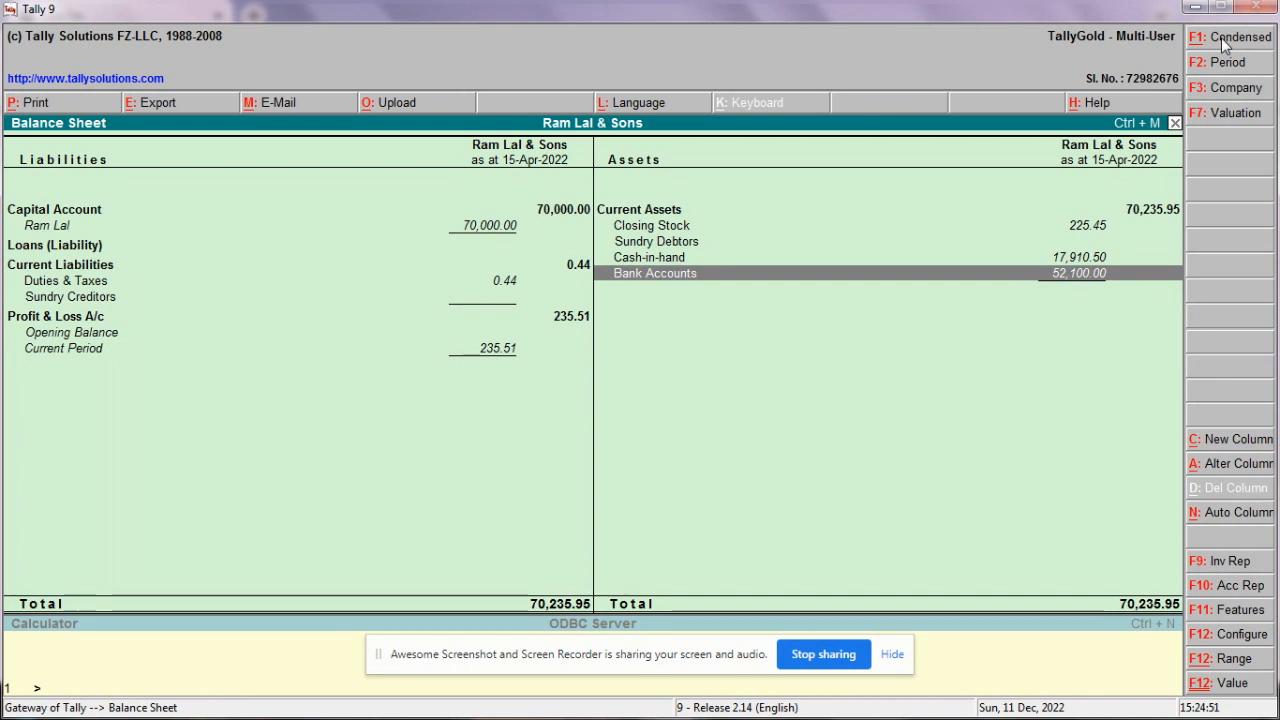
Step: Move from Current Liabilities to Profit & Loss A/c, escape the Balance Sheet to the quit prompt, and minimise Tally to the browser
{"action": "key", "text": "Left"}
{"action": "key", "text": "Down"}
{"action": "key", "text": "Down"}
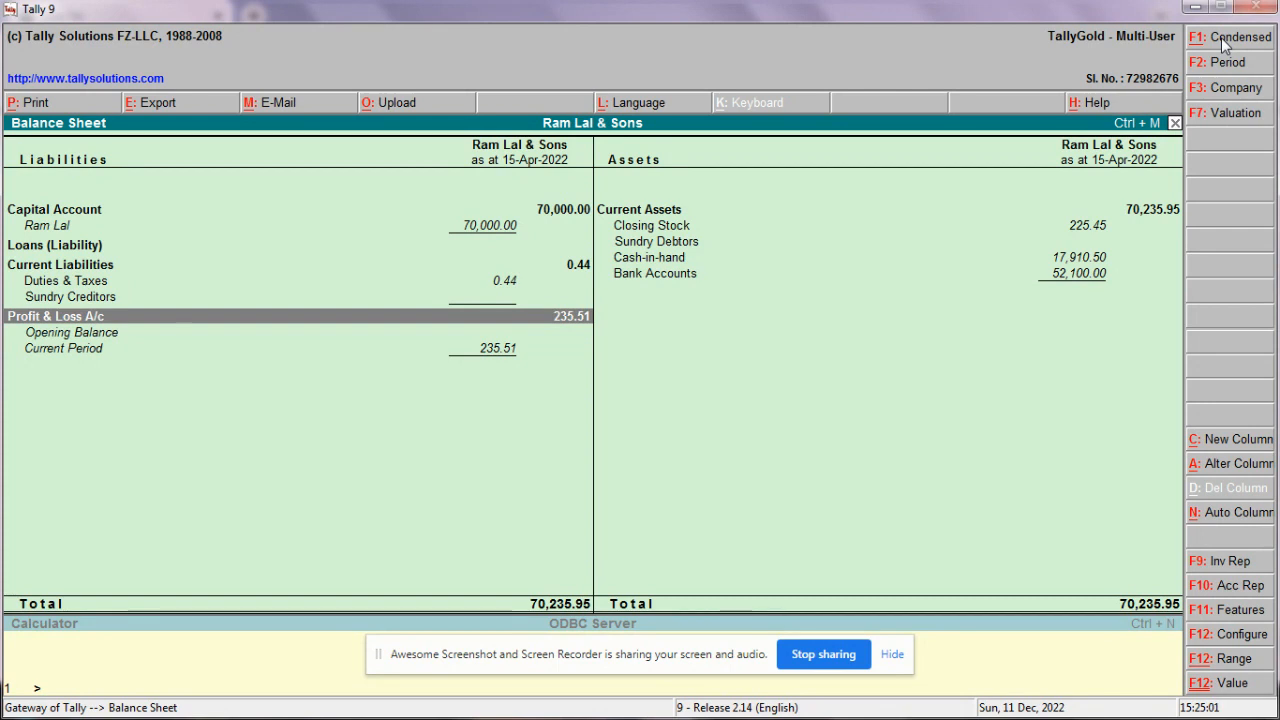
{"action": "key", "text": "Escape"}
{"action": "key", "text": "Escape"}
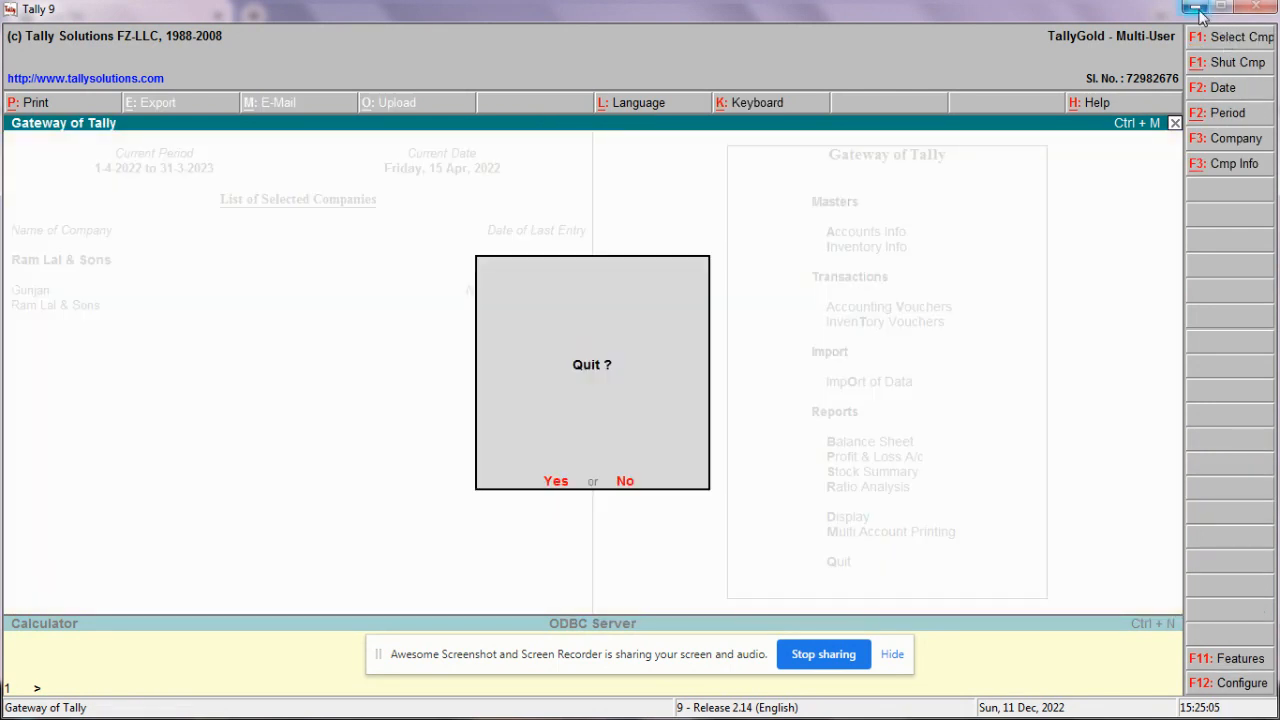
{"action": "left_click", "coordinate": [1196, 8]}
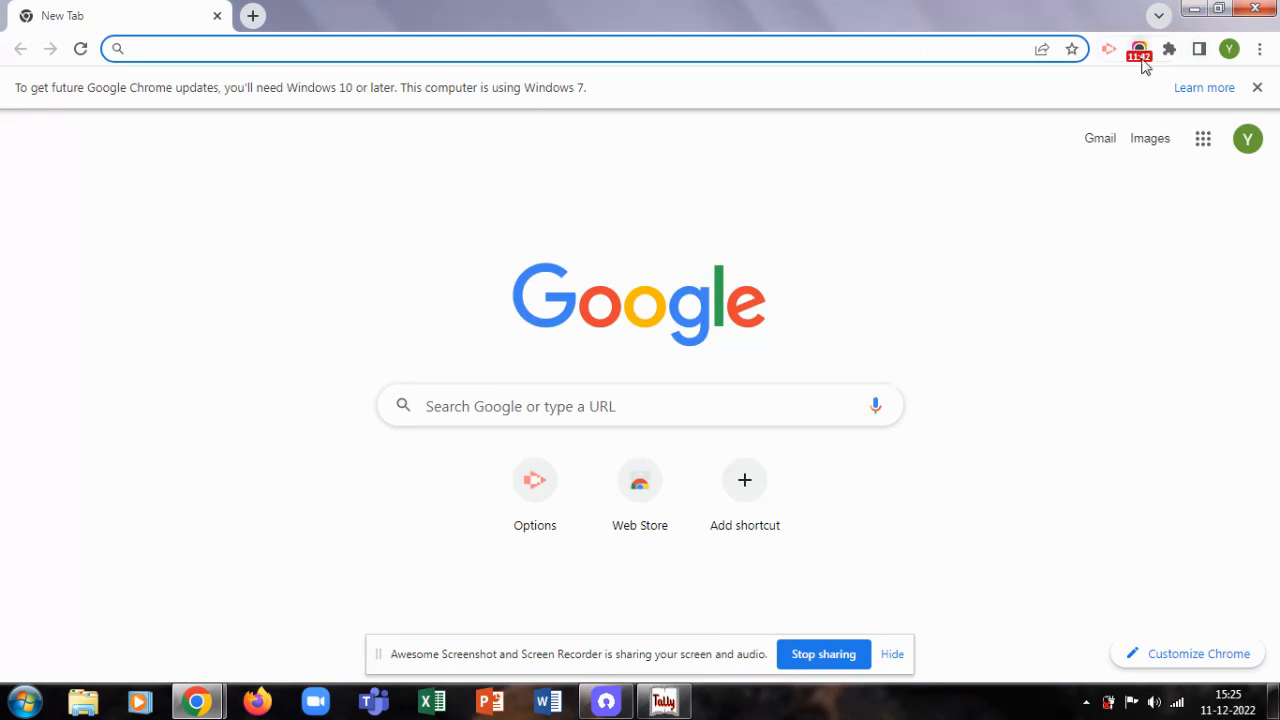
{"action": "left_click", "coordinate": [1140, 52]}
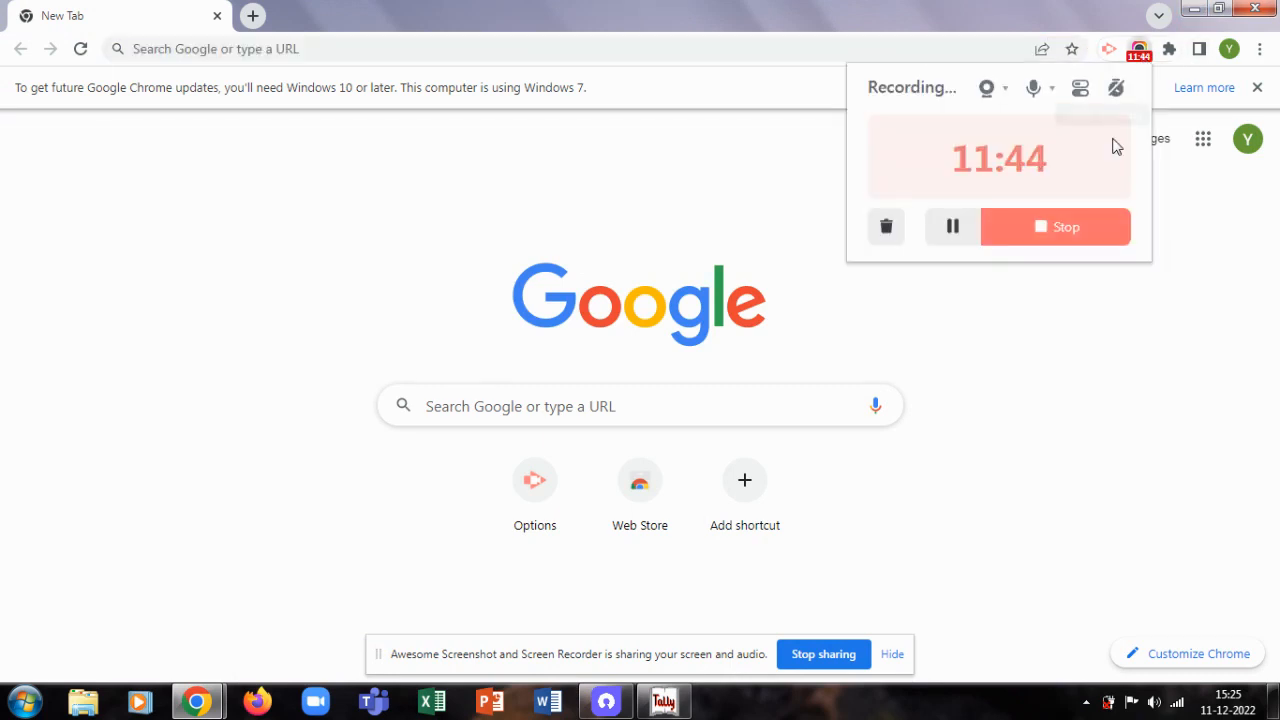